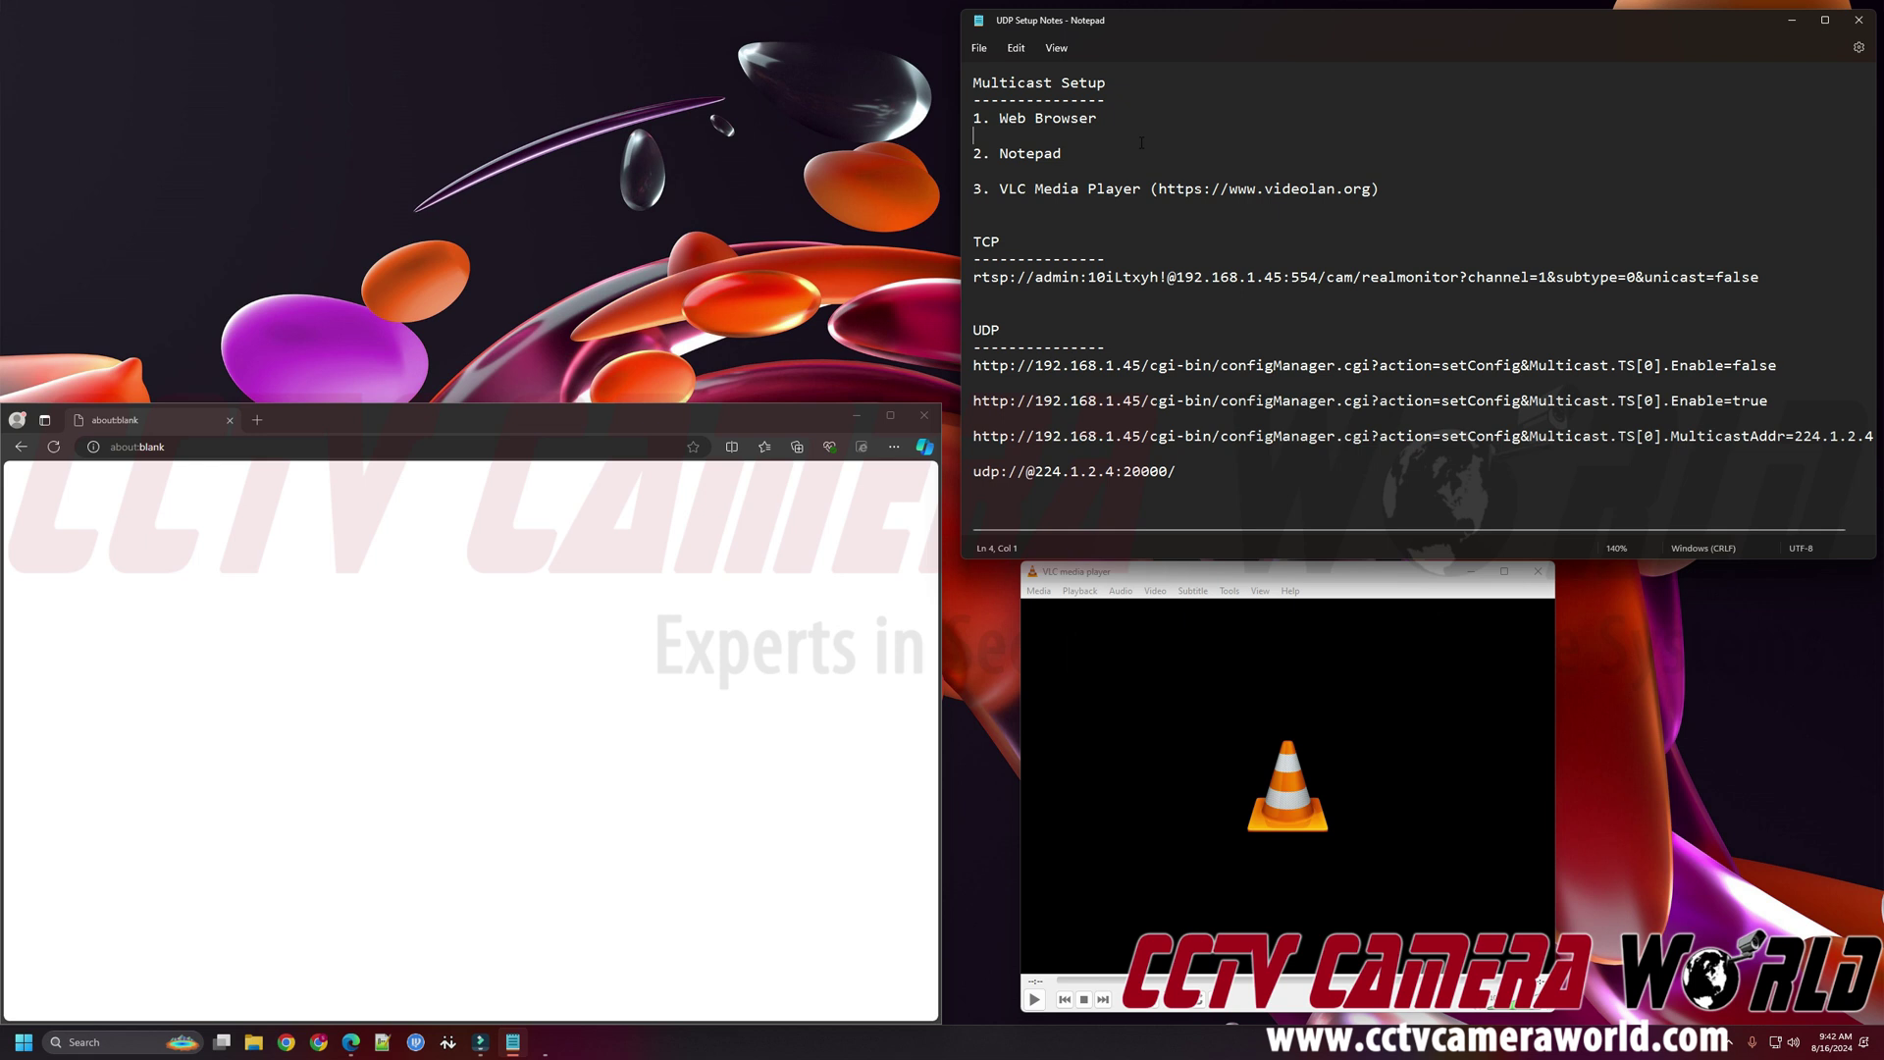
- Highlight the Web Browser, Notepad and VLC Media Player requirement lines in the notes
left_click(1130, 114)
key("shift+Home")
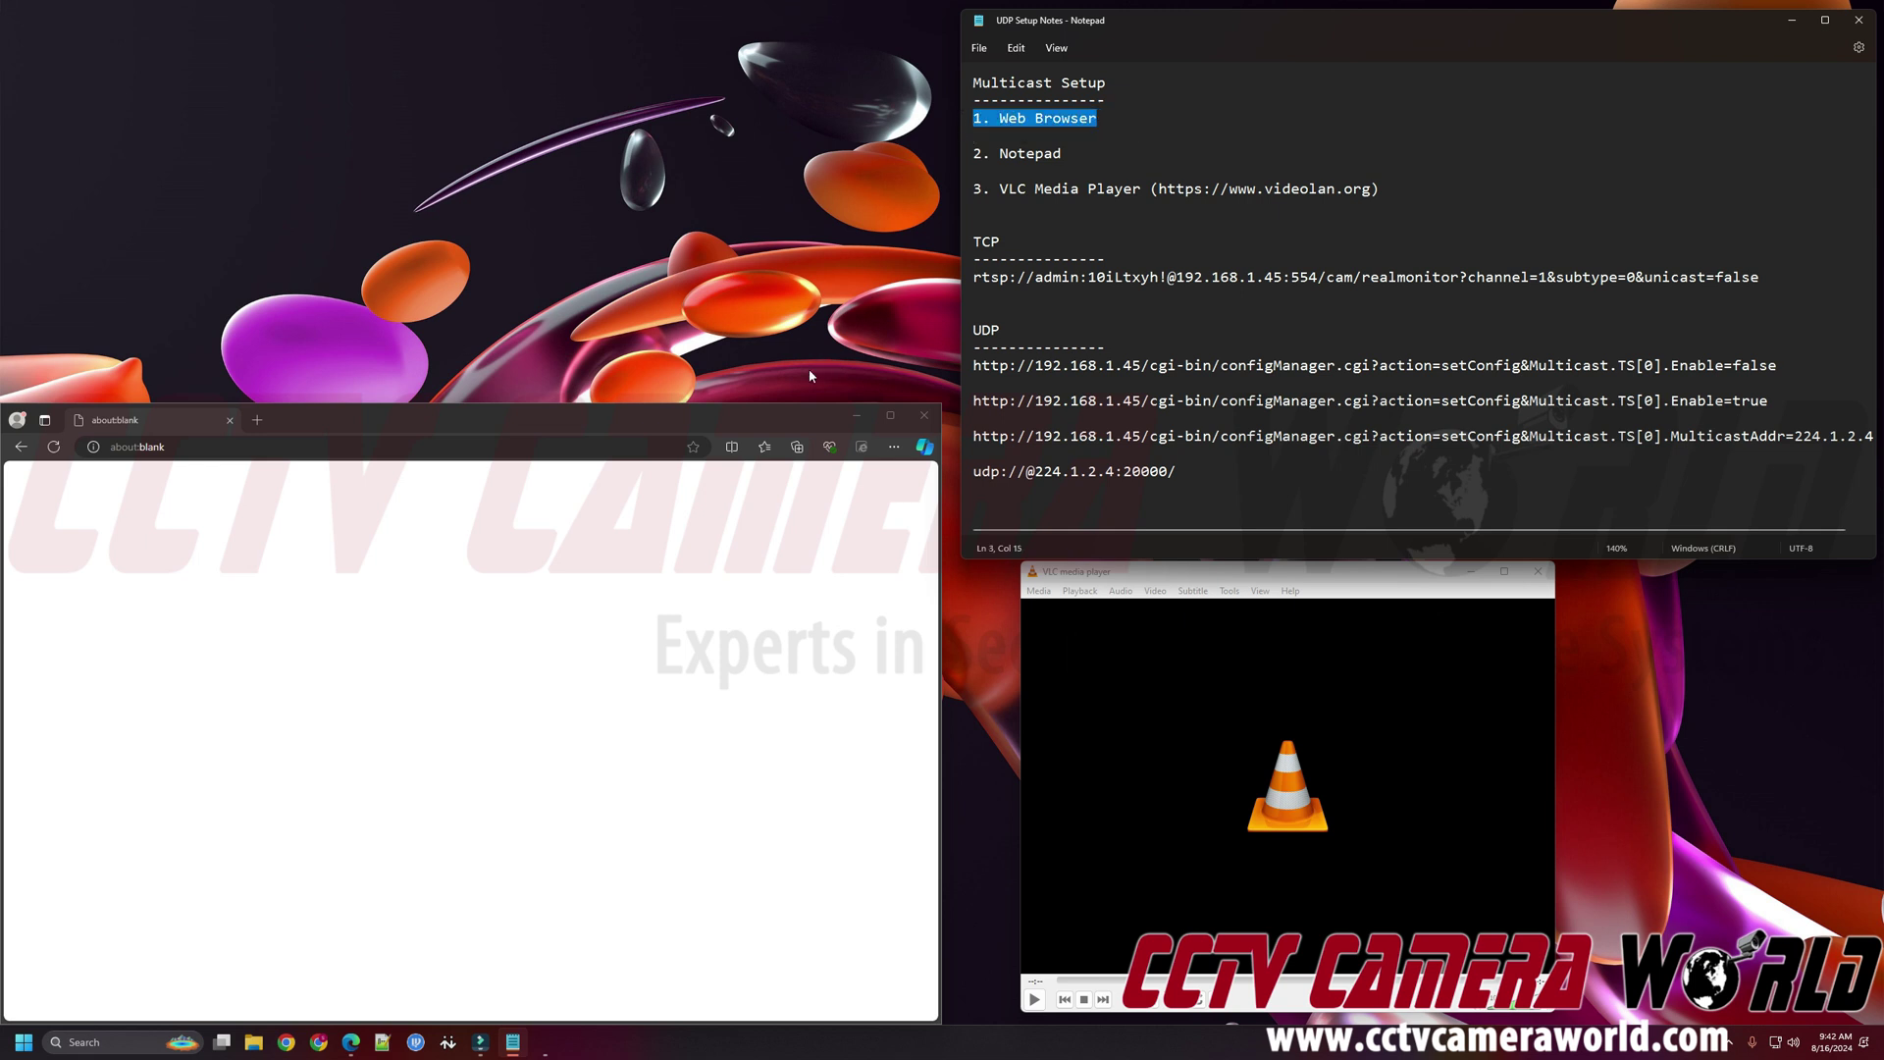
left_click(710, 424)
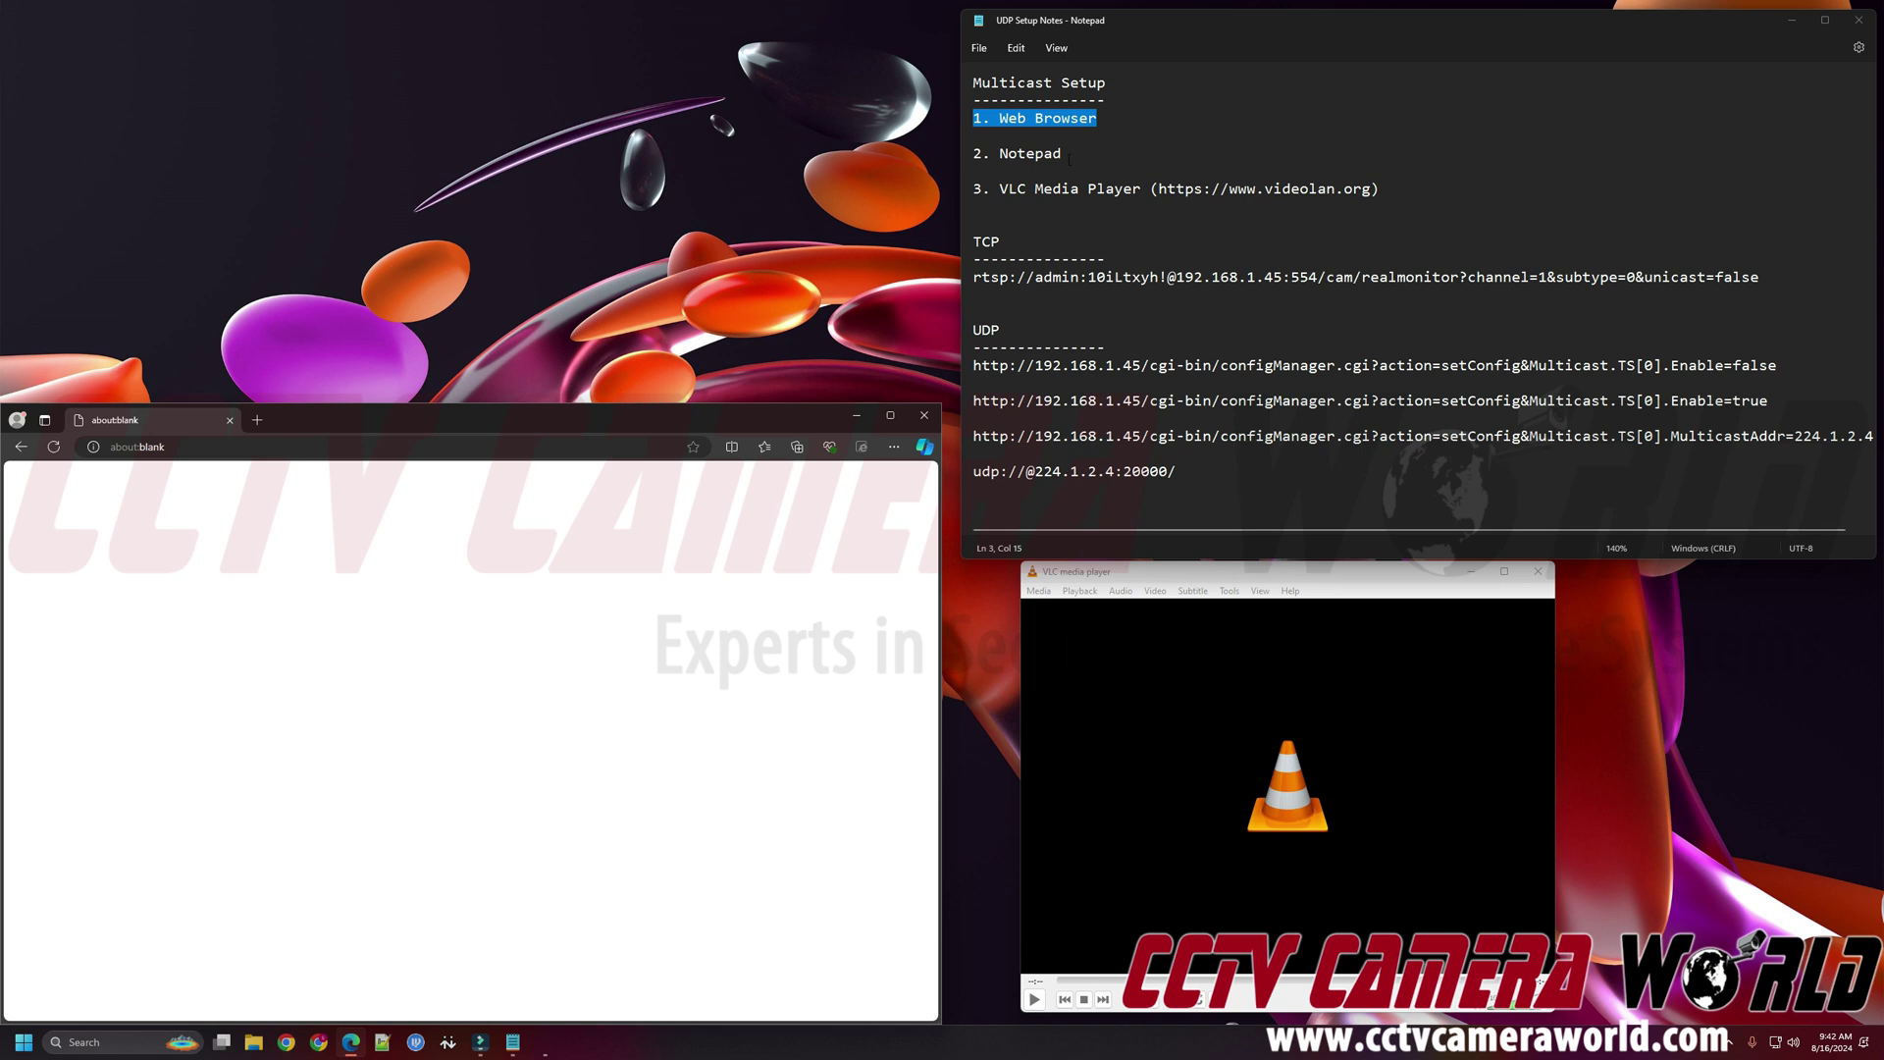
left_click_drag(1067, 155, 970, 156)
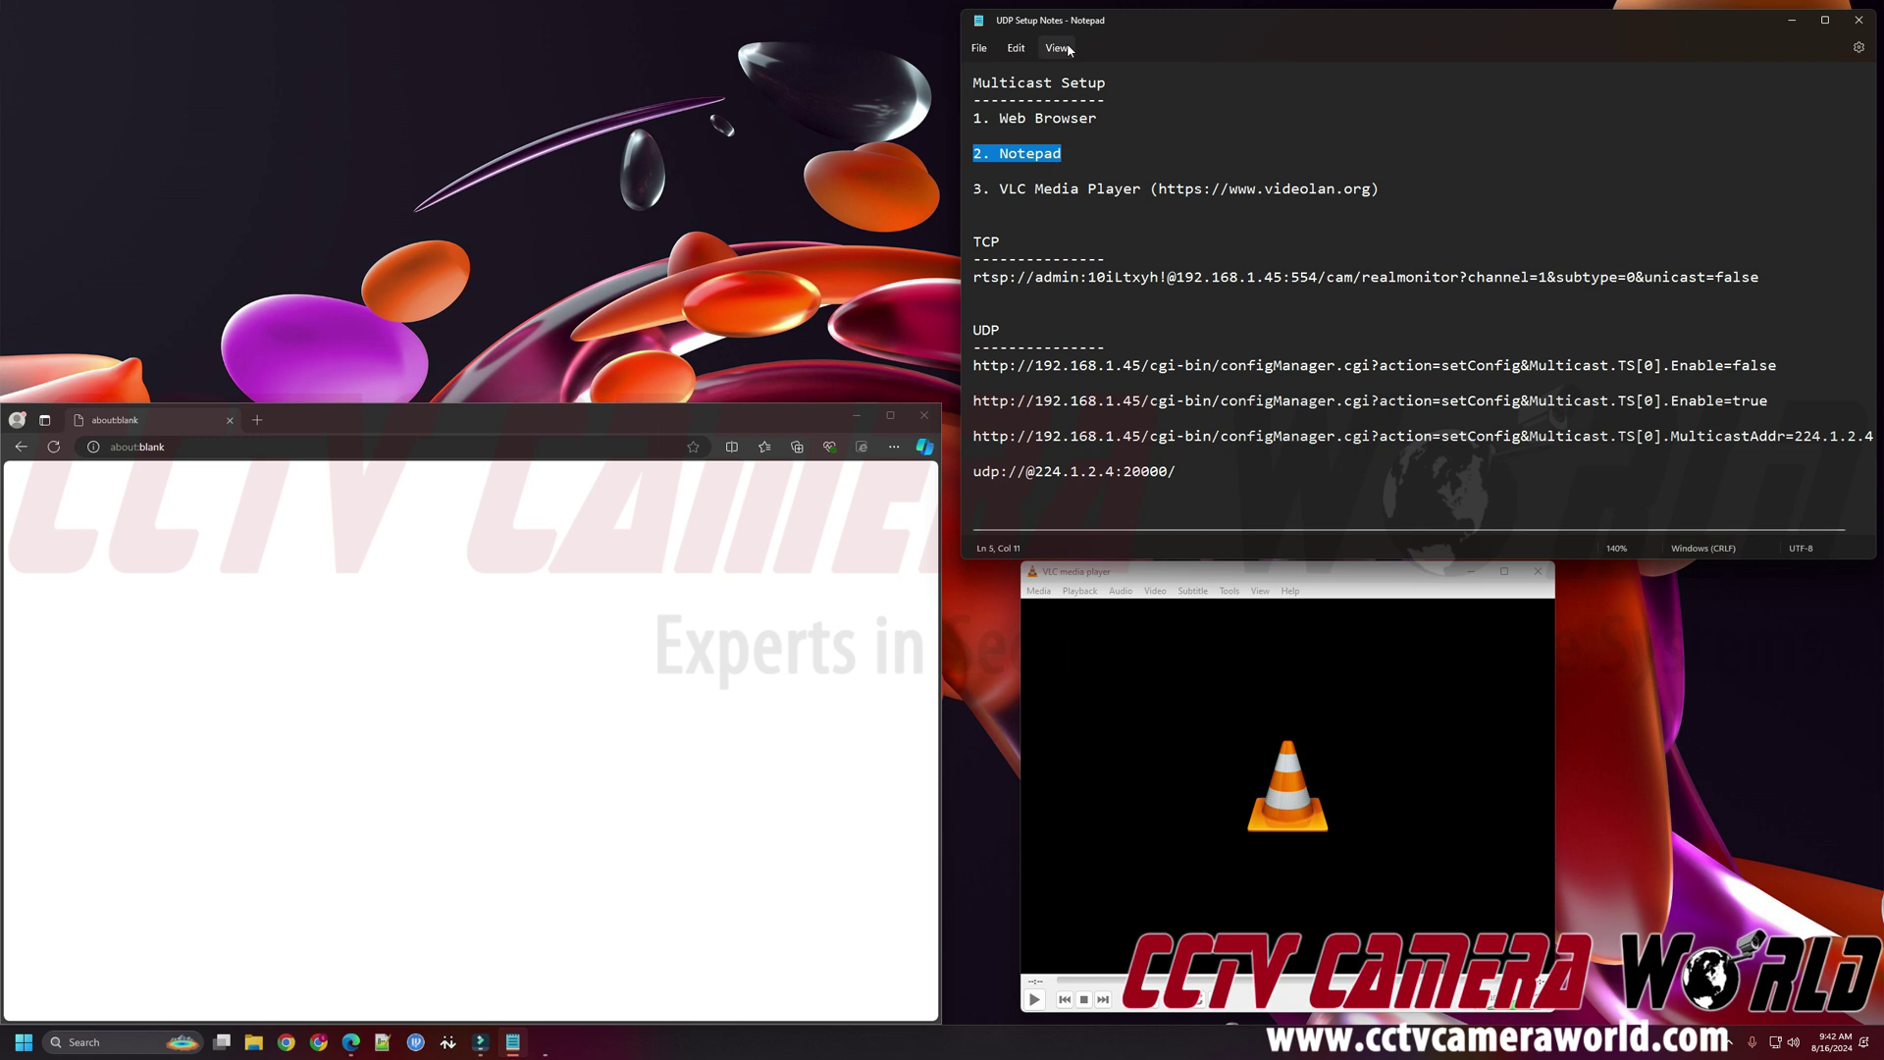
left_click(1134, 136)
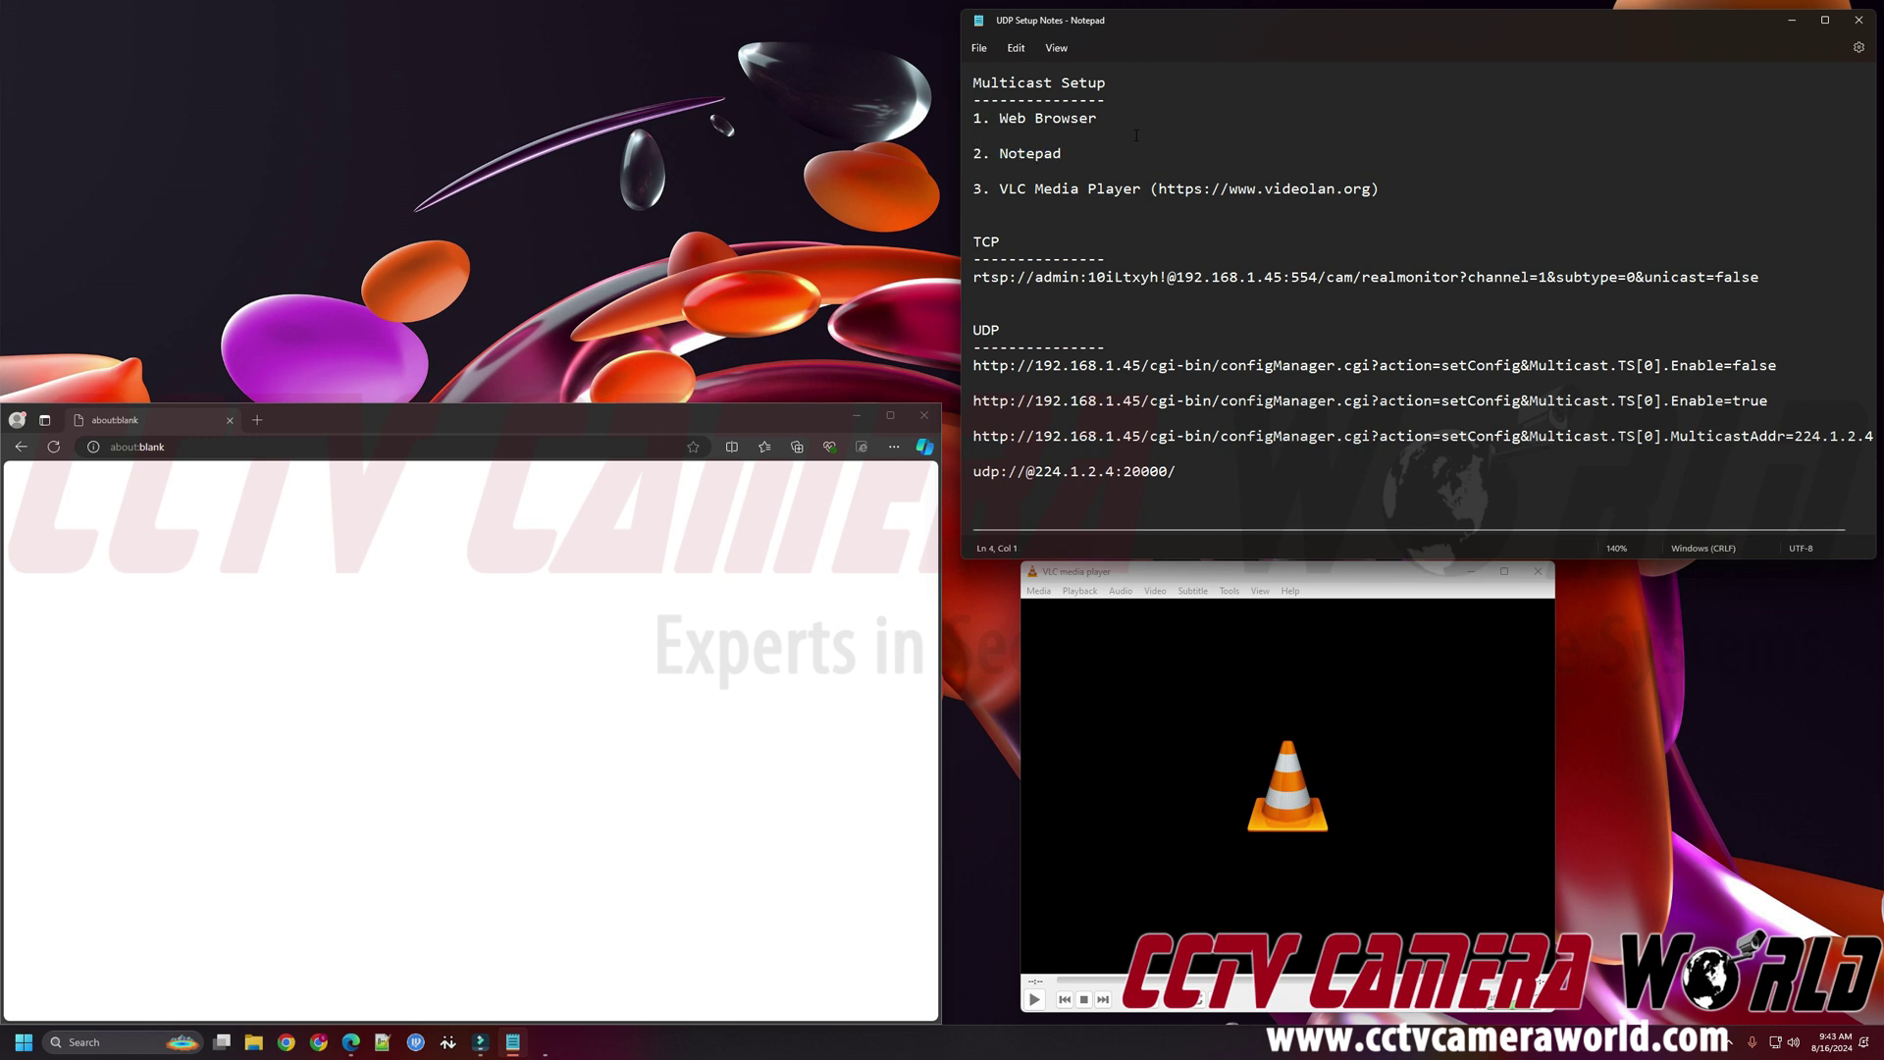
left_click_drag(1411, 193, 1090, 192)
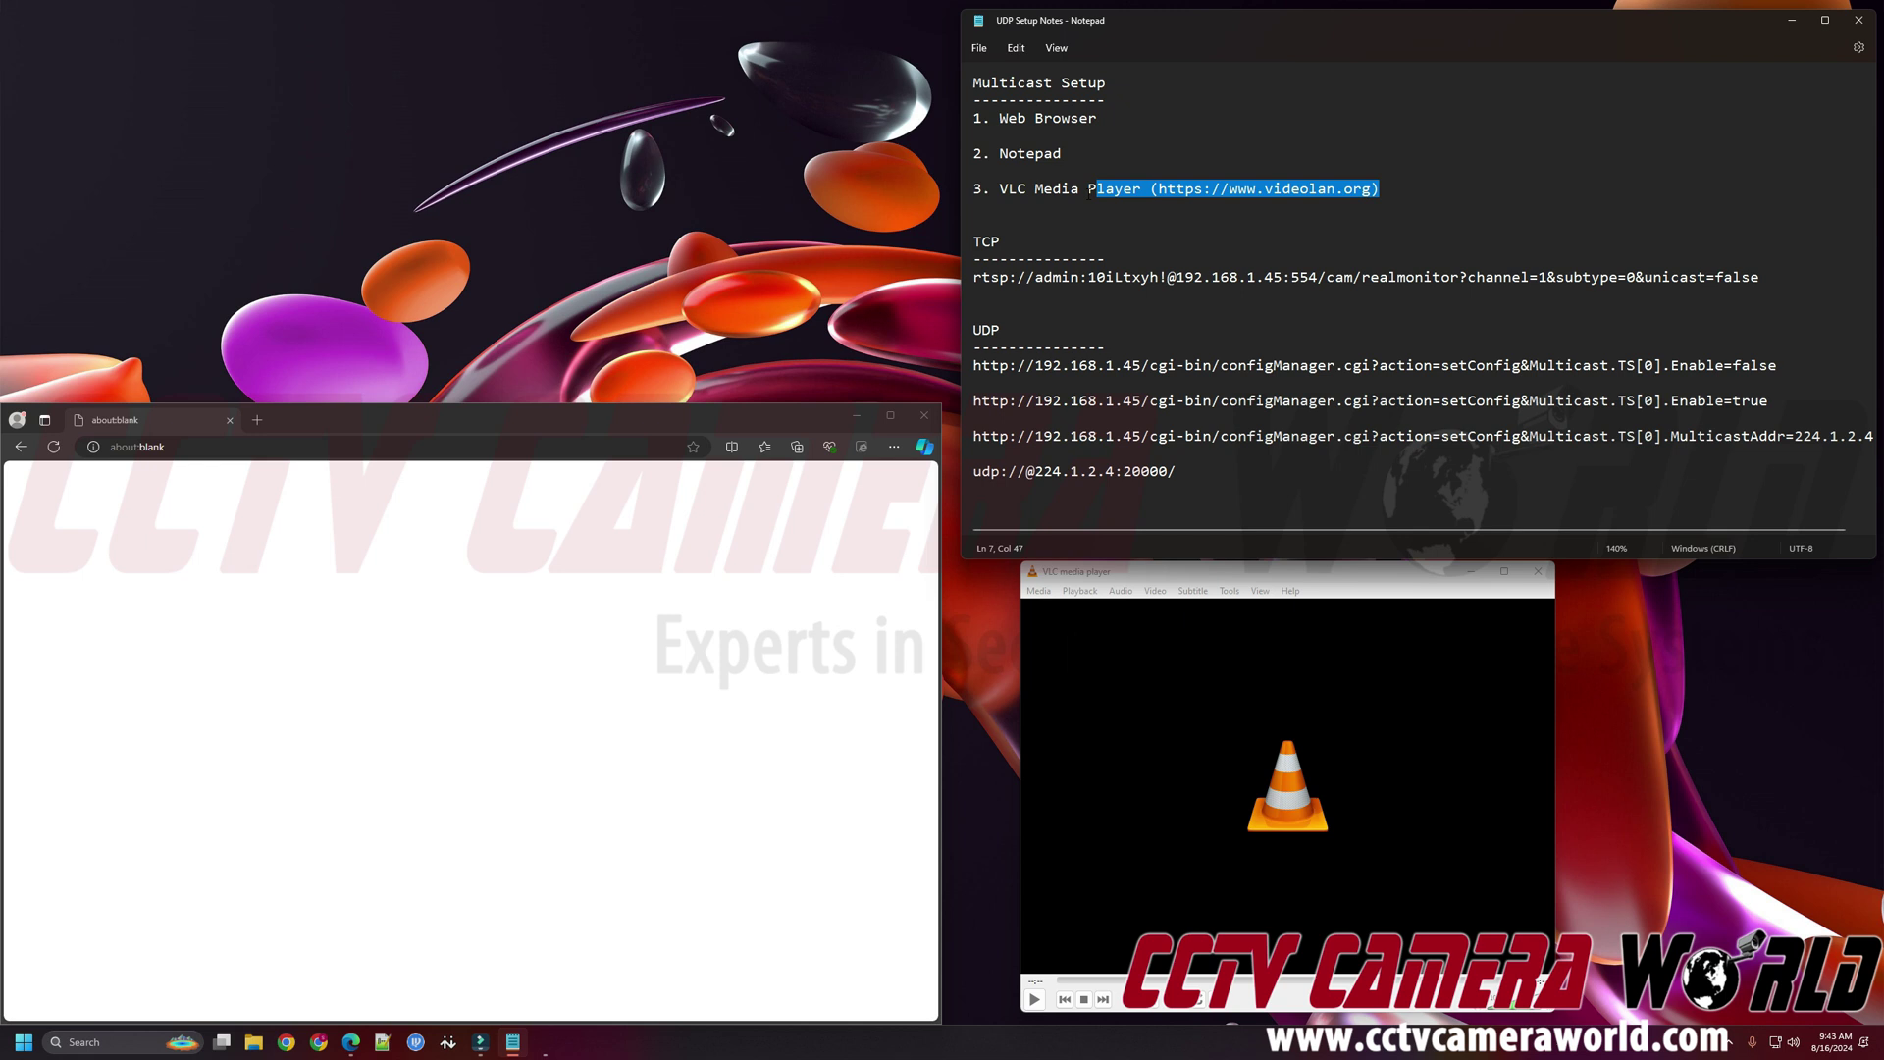
triple_click(1089, 192)
left_click(1196, 175)
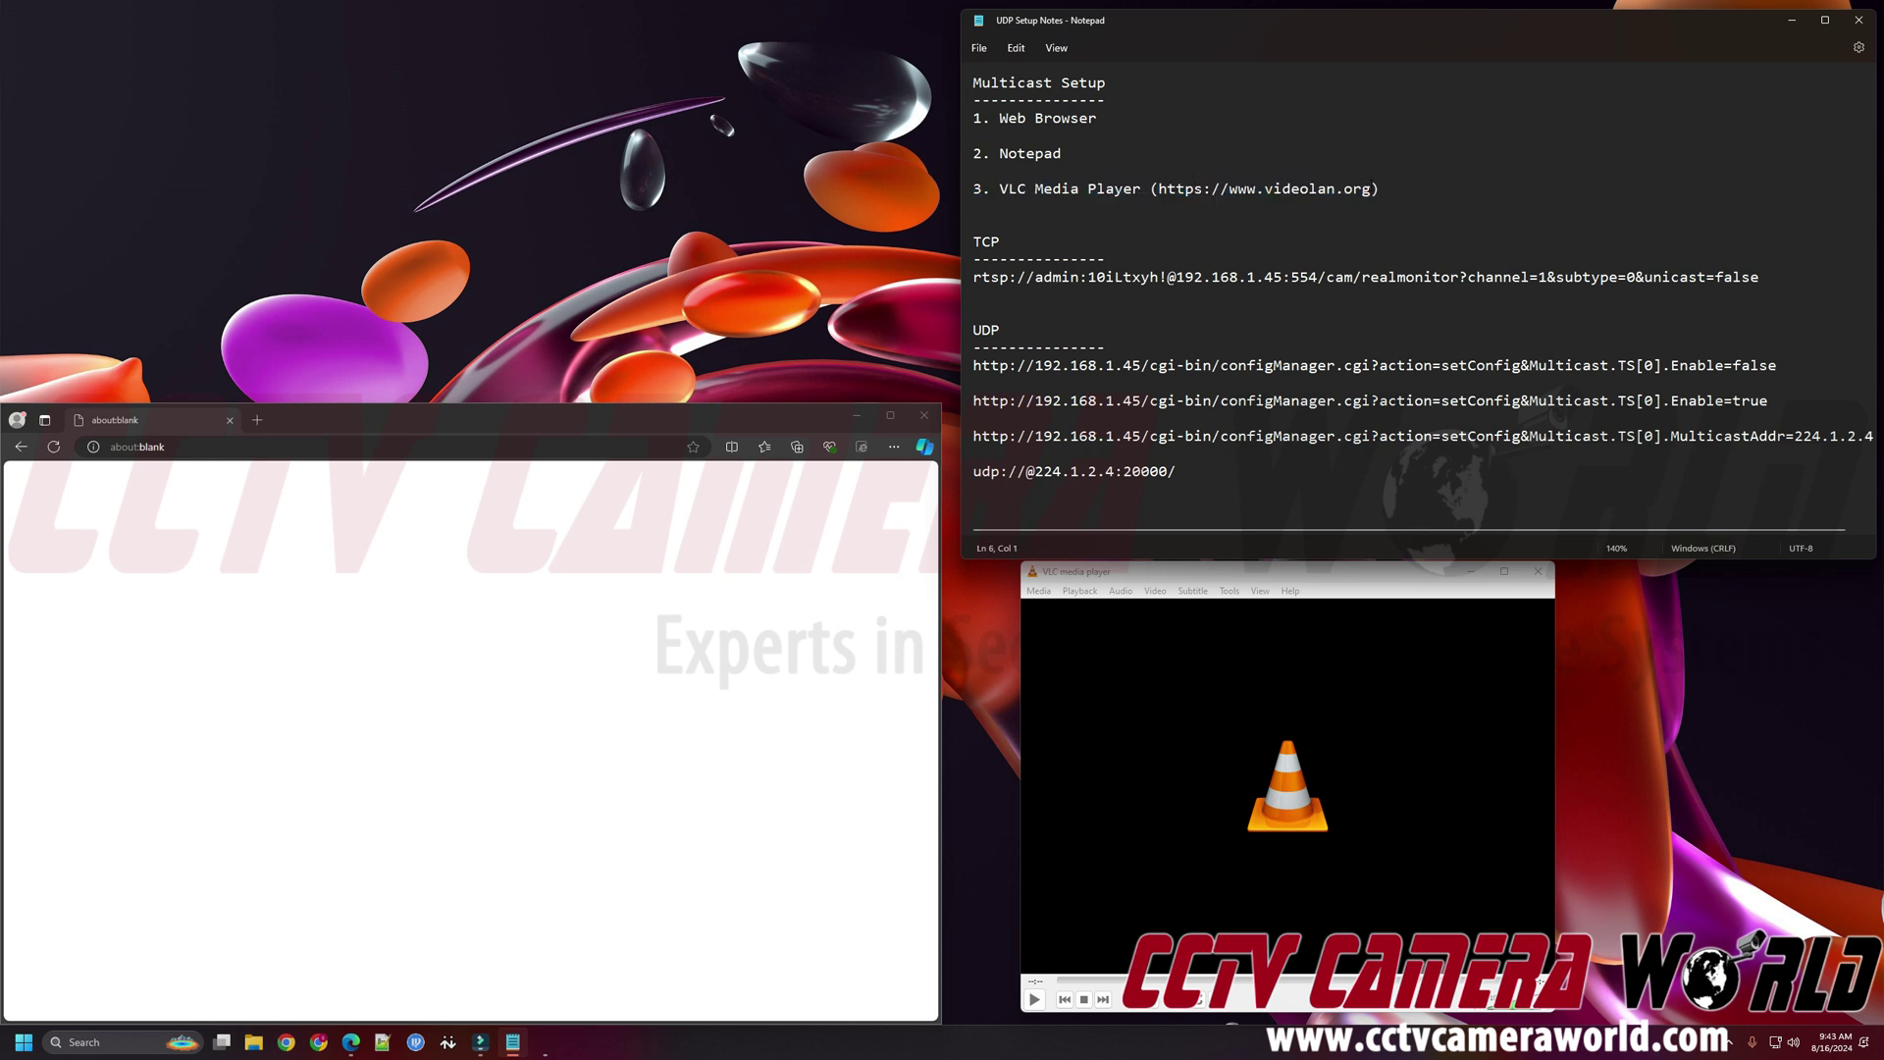
- Highlight the VLC download web address and the VLC Media Player name
left_click_drag(1372, 189, 1167, 189)
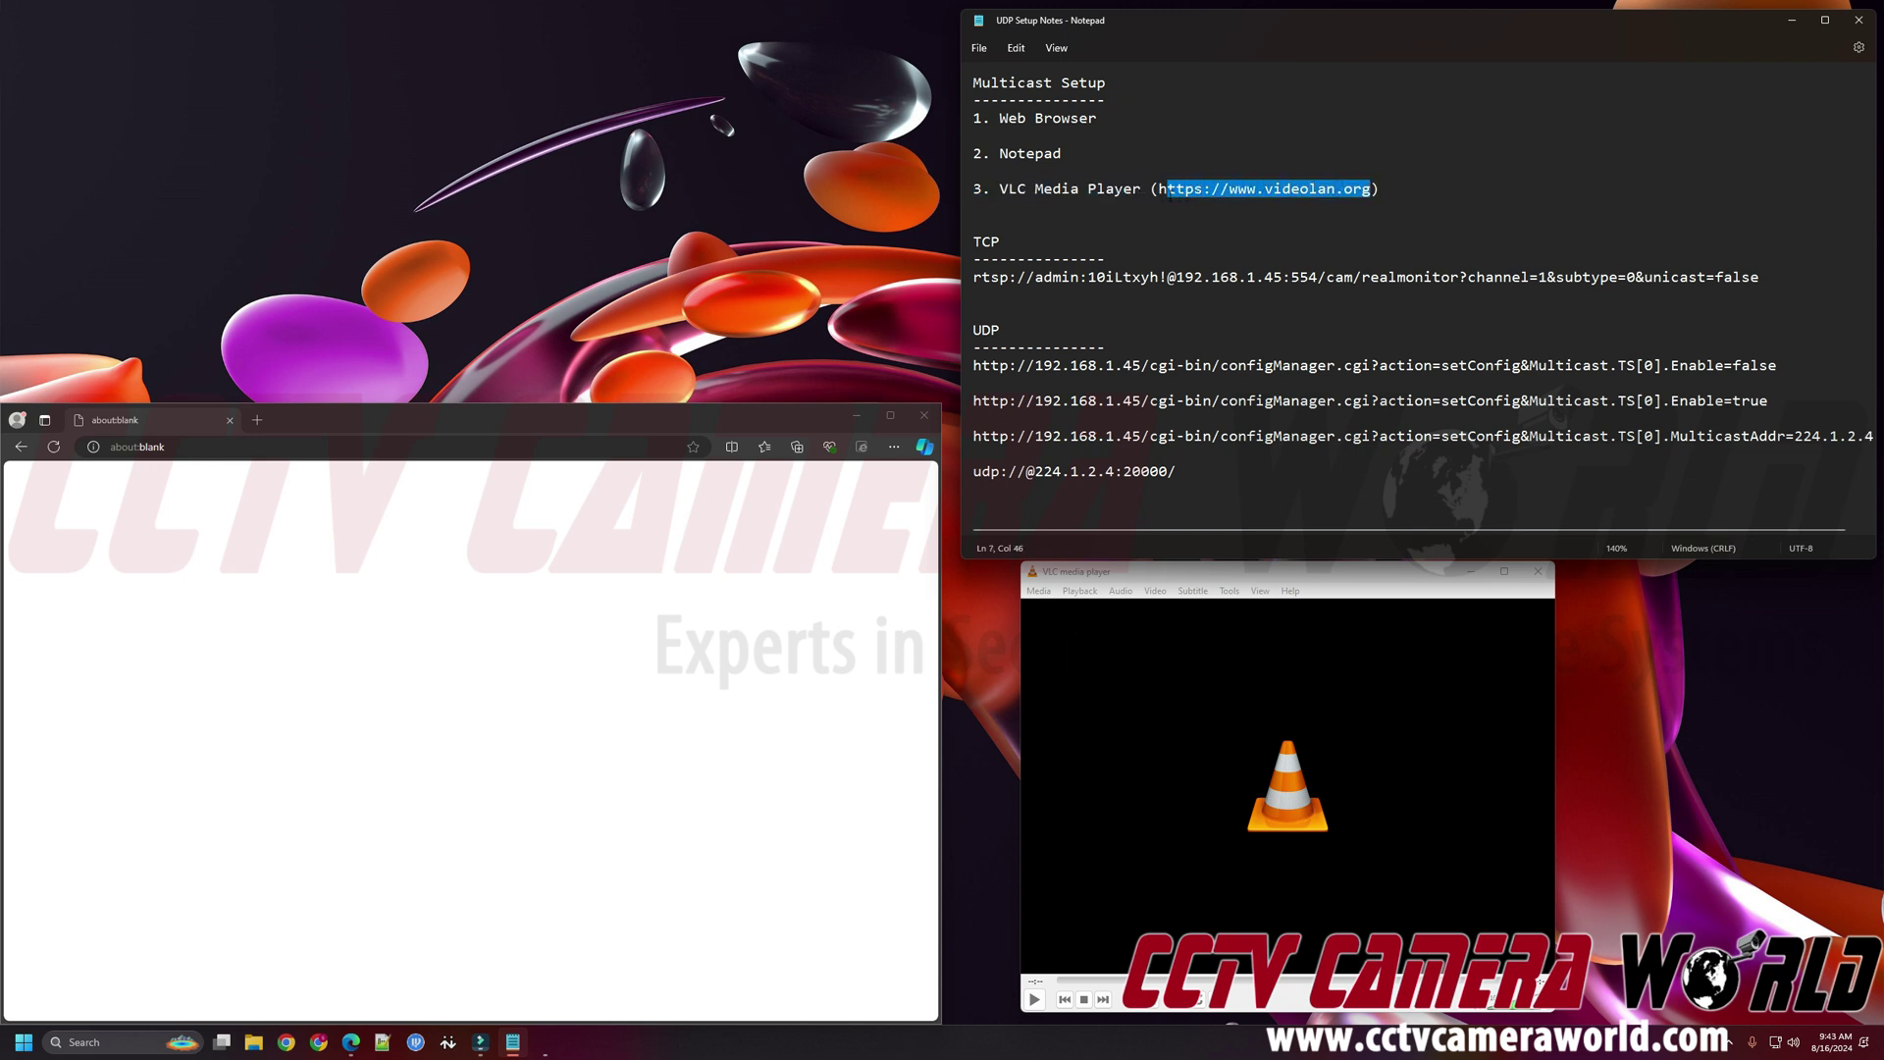
left_click(1417, 202)
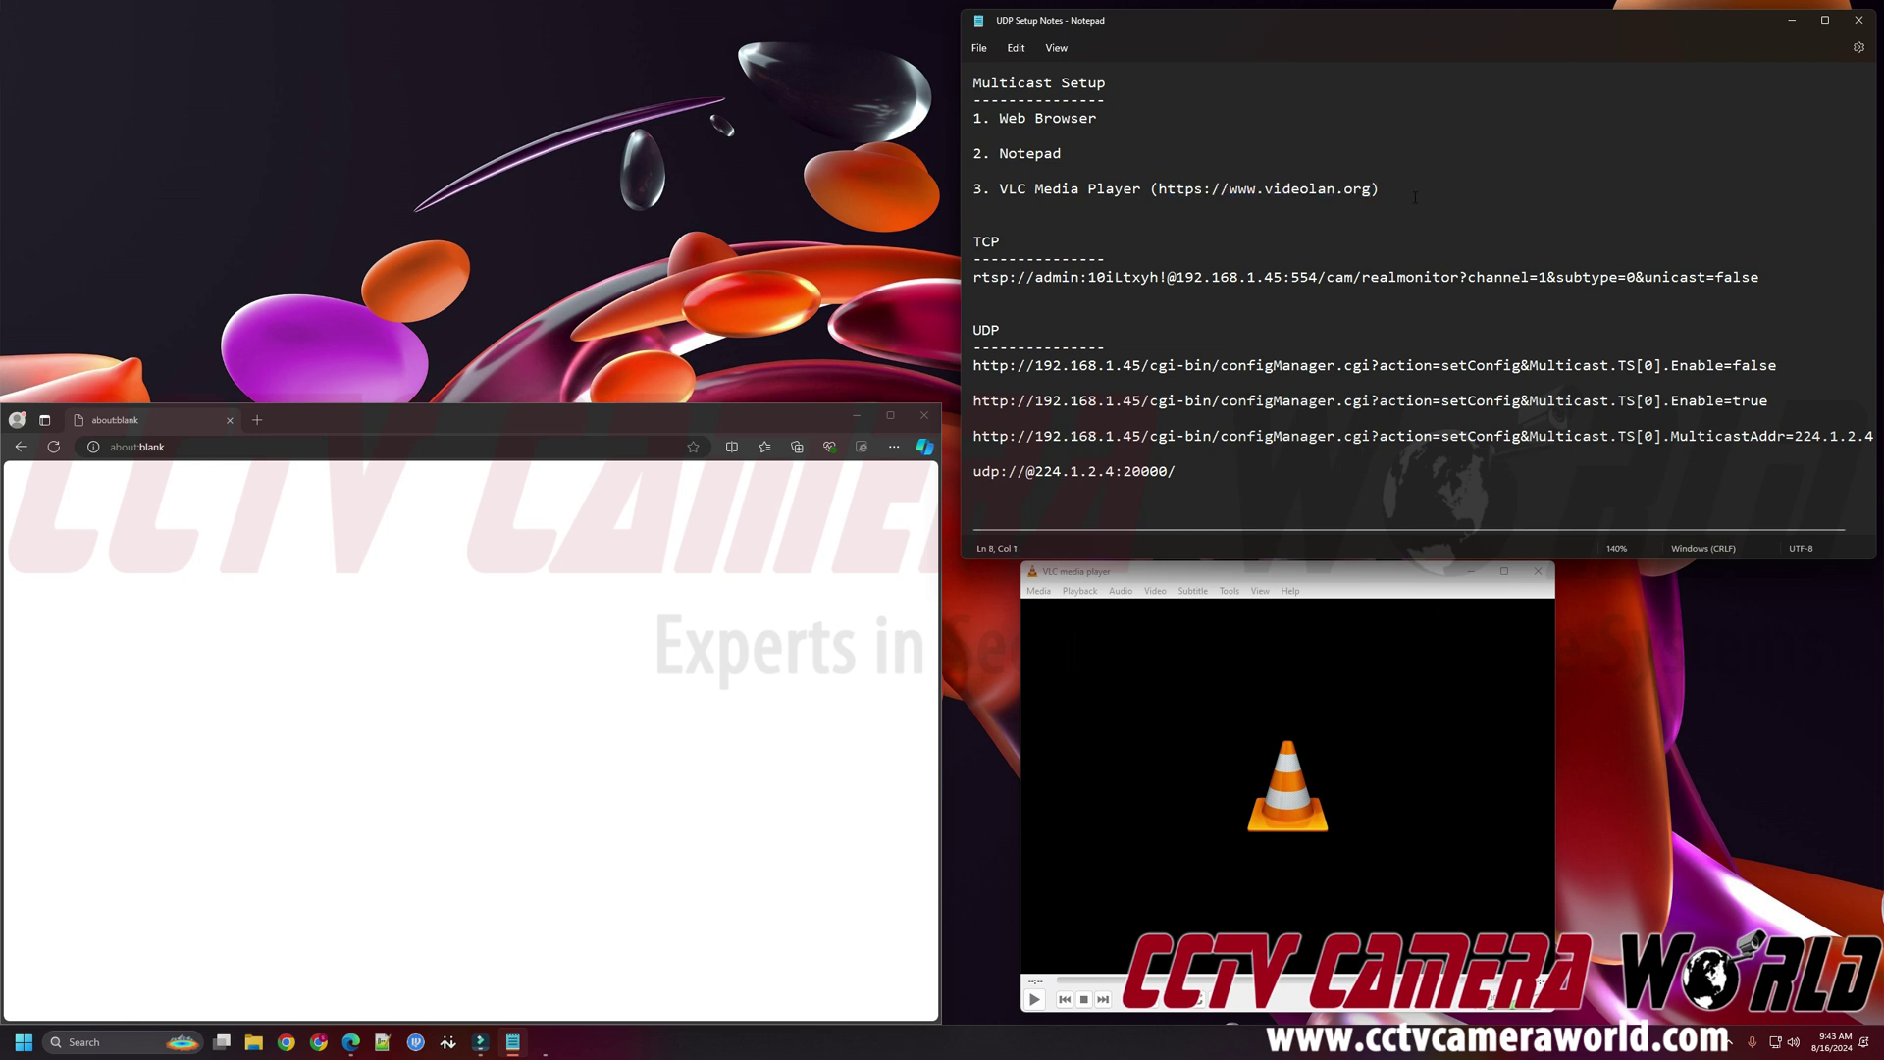
left_click_drag(1386, 190, 1150, 190)
left_click(1216, 227)
left_click_drag(1000, 189, 1114, 190)
left_click(1146, 229)
- Select the TCP and UDP section headings, then ready Edge for a web address
key("Down")
key("shift+End")
double_click(1009, 330)
double_click(1024, 239)
left_click(584, 450)
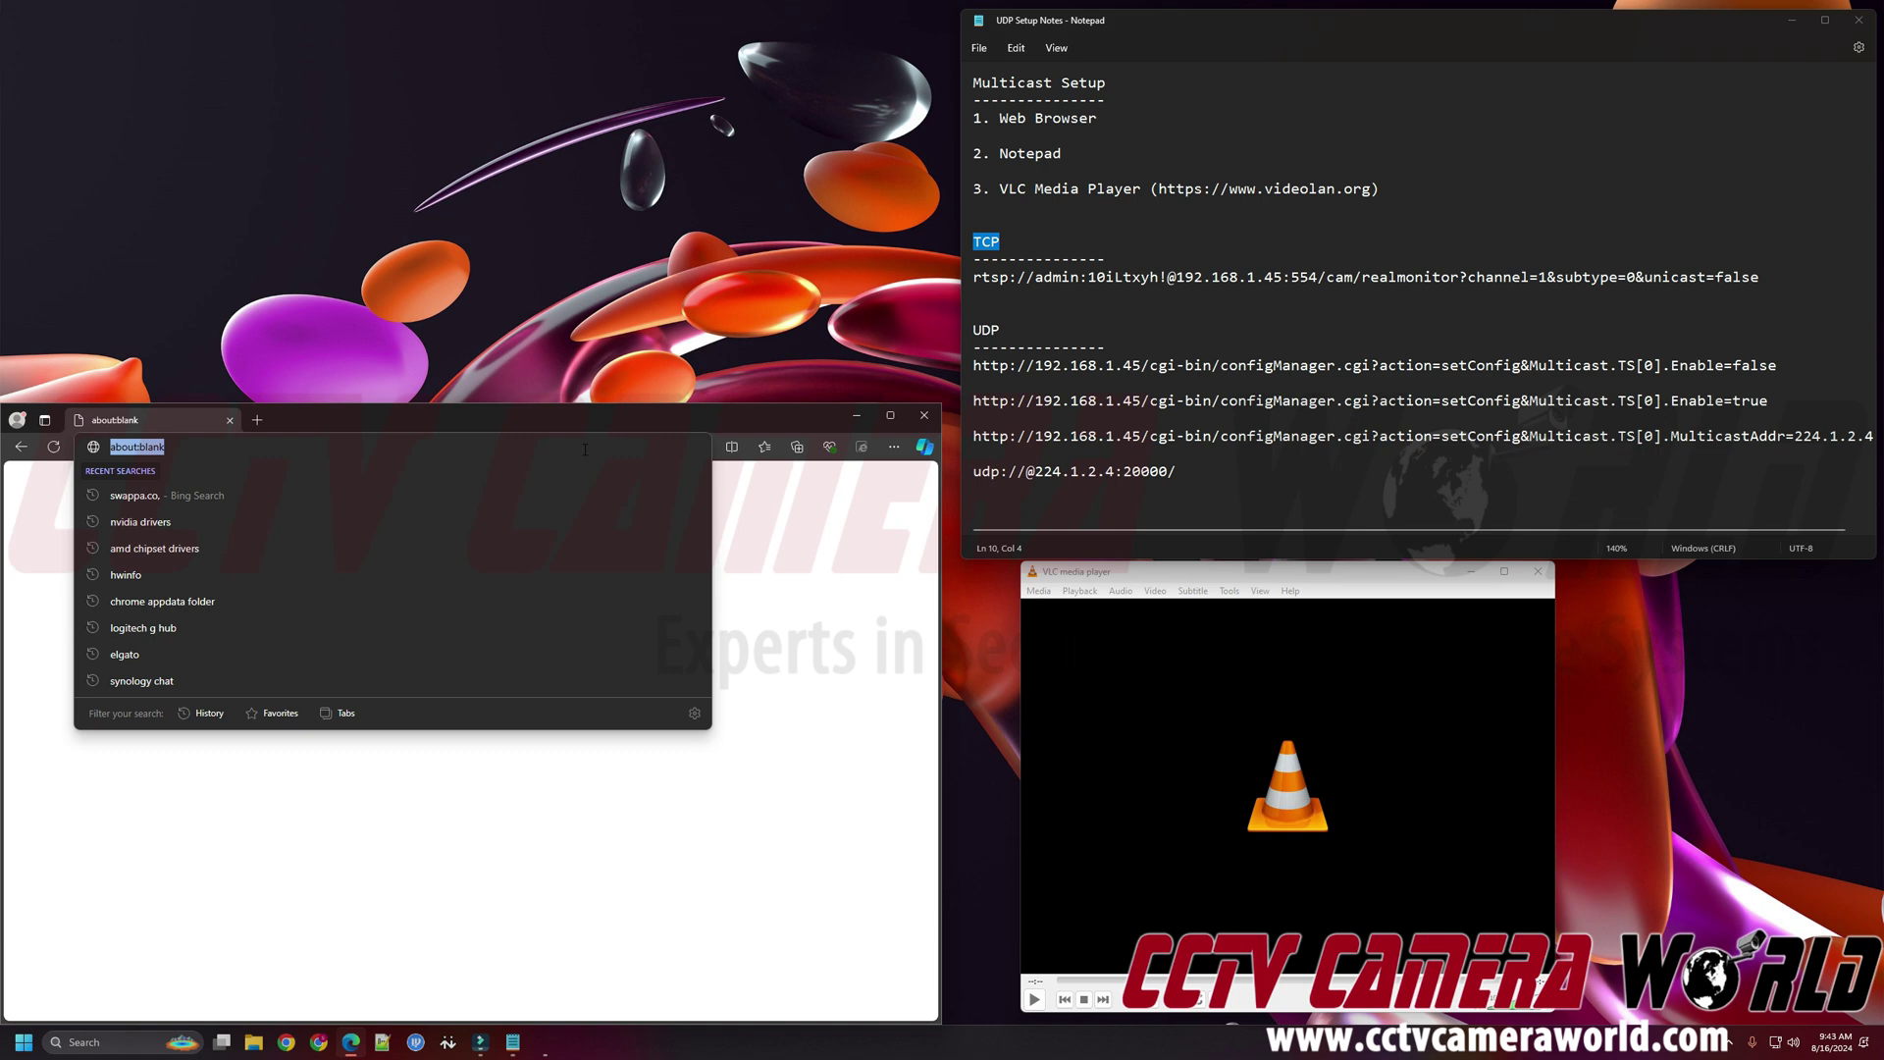
- Go to 192.168.1.45 in Edge and log in with the camera's password
type("192.168.")
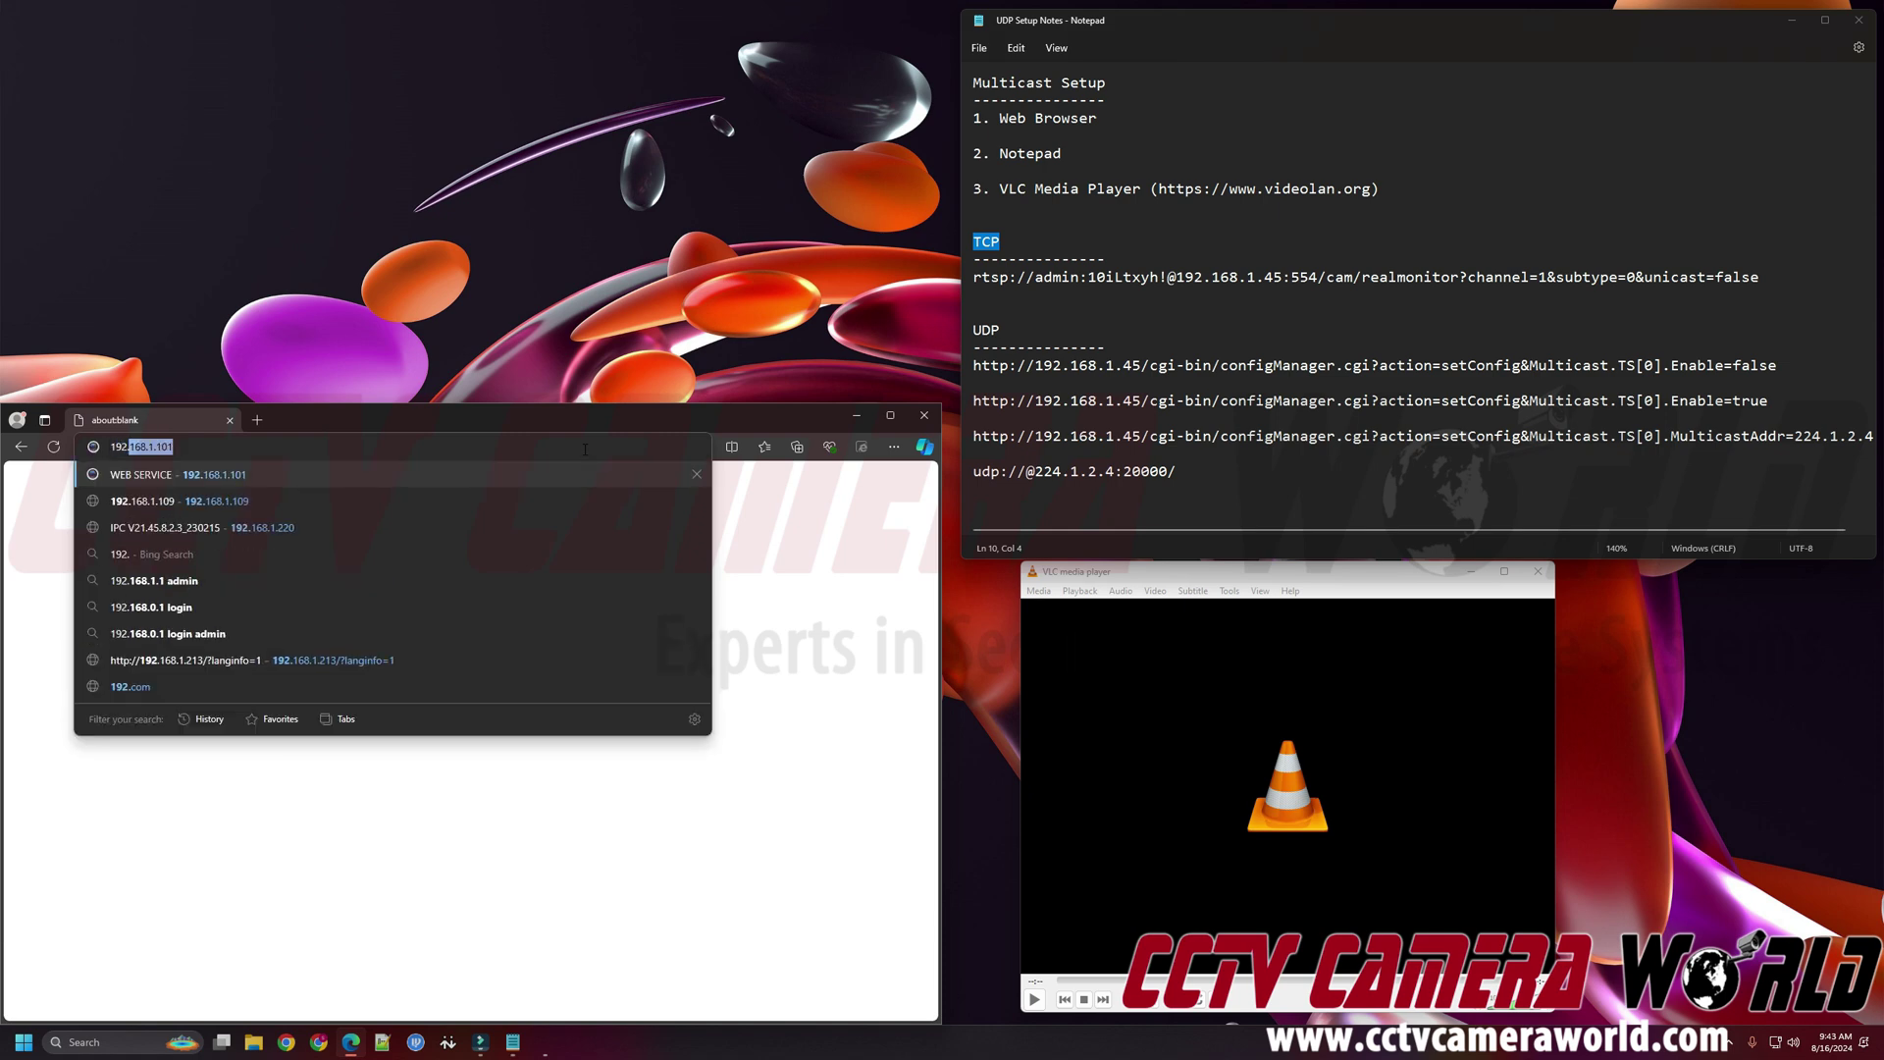
type("1.45")
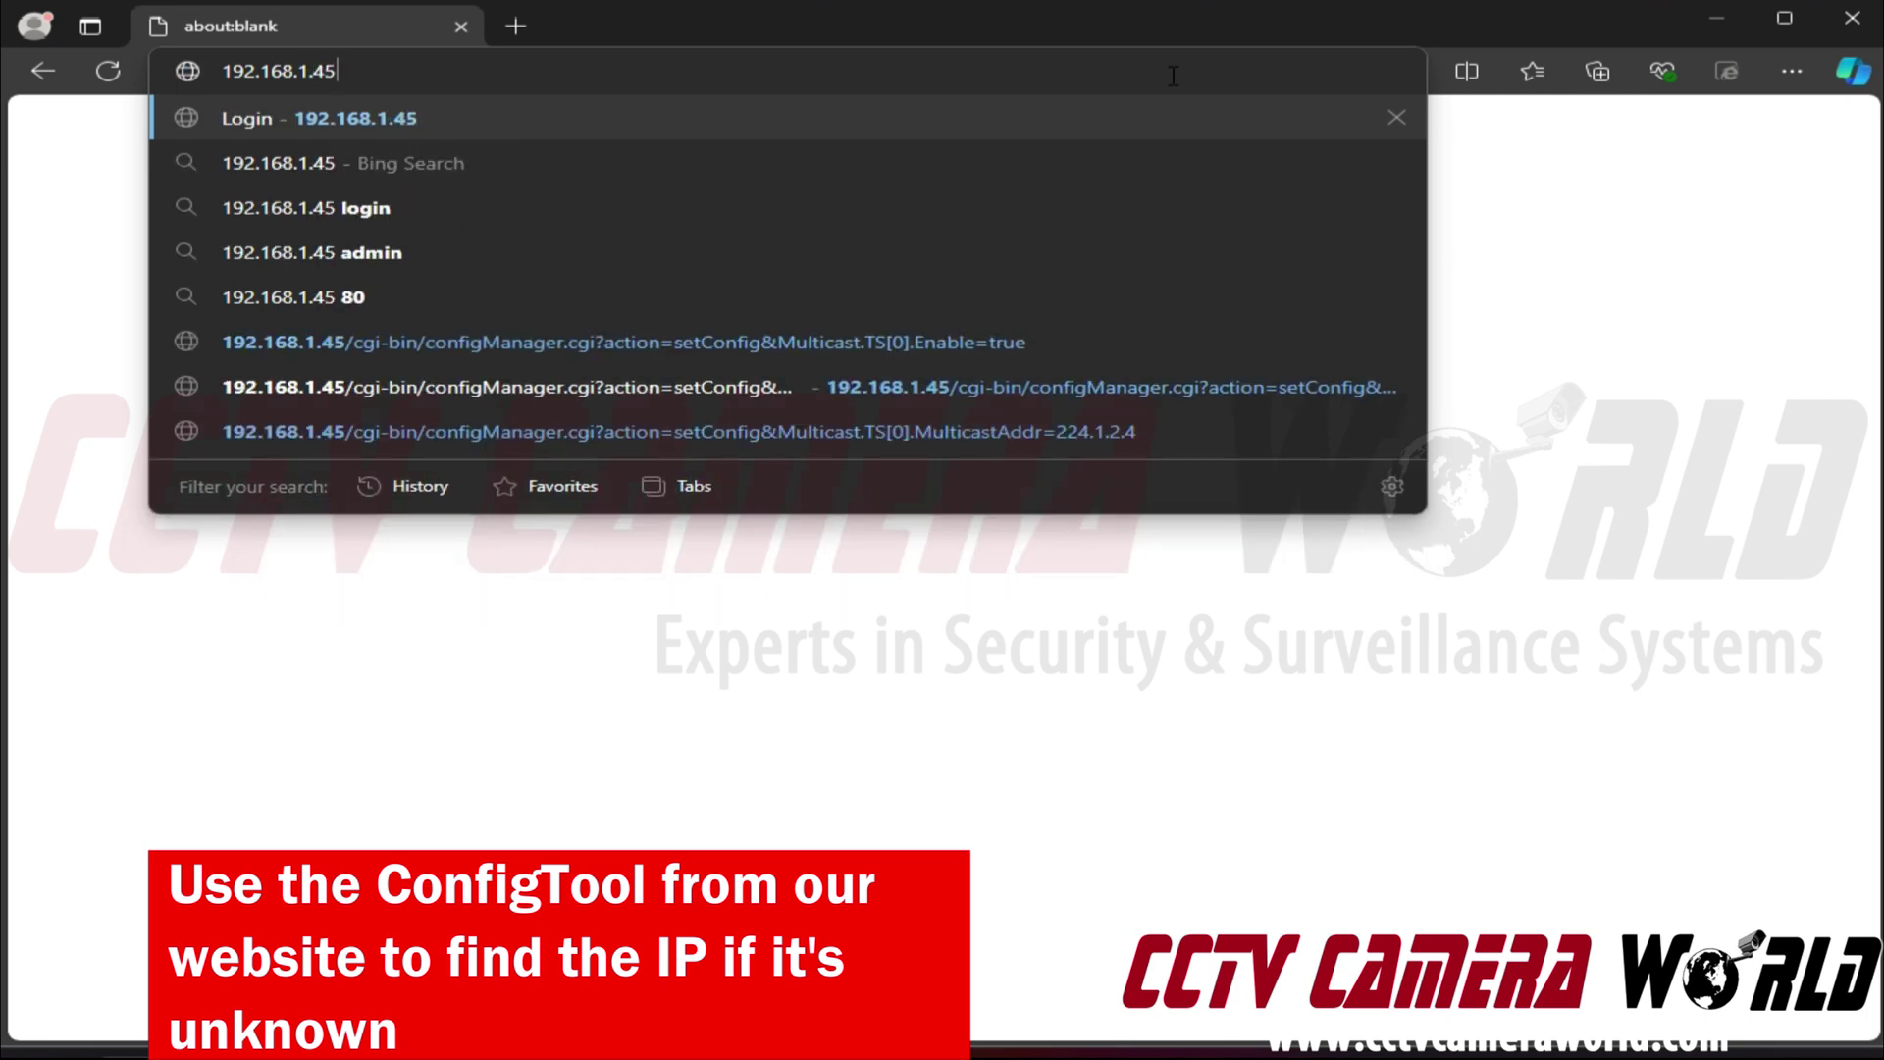
key("Return")
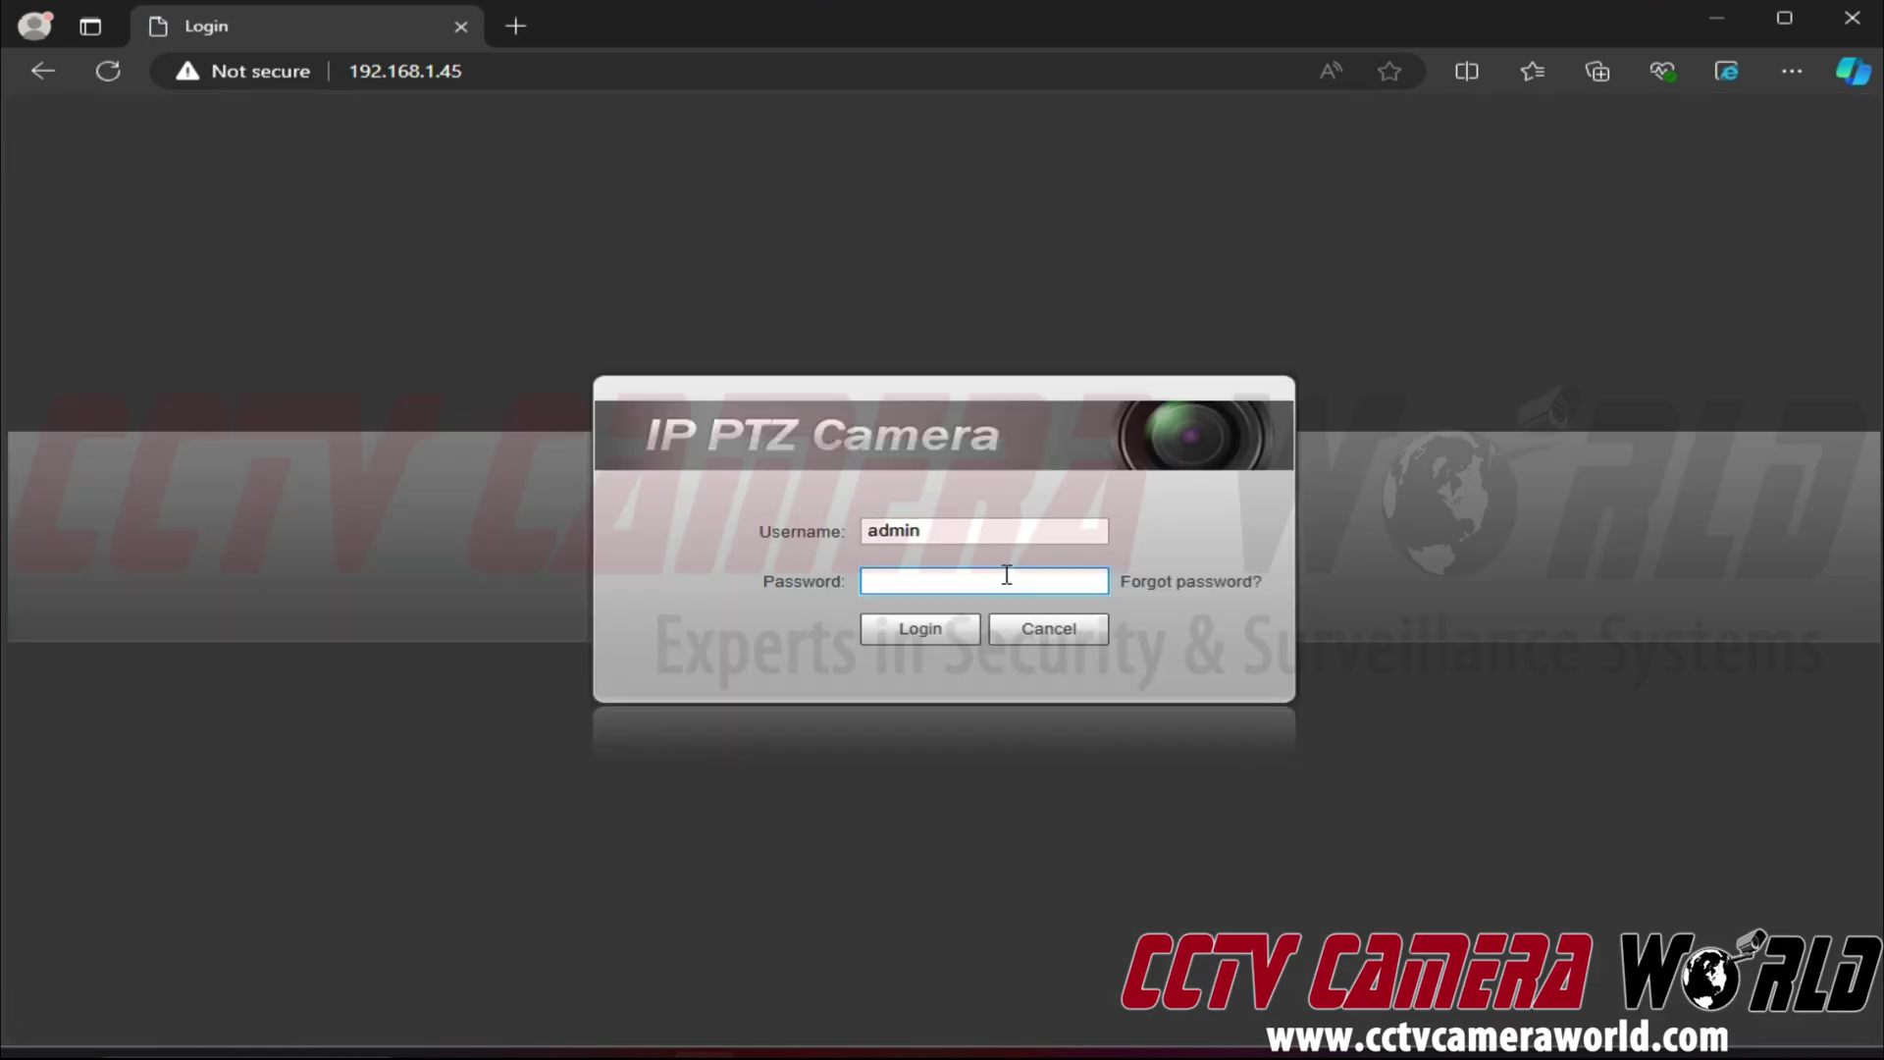
type("••••••••••")
left_click(904, 633)
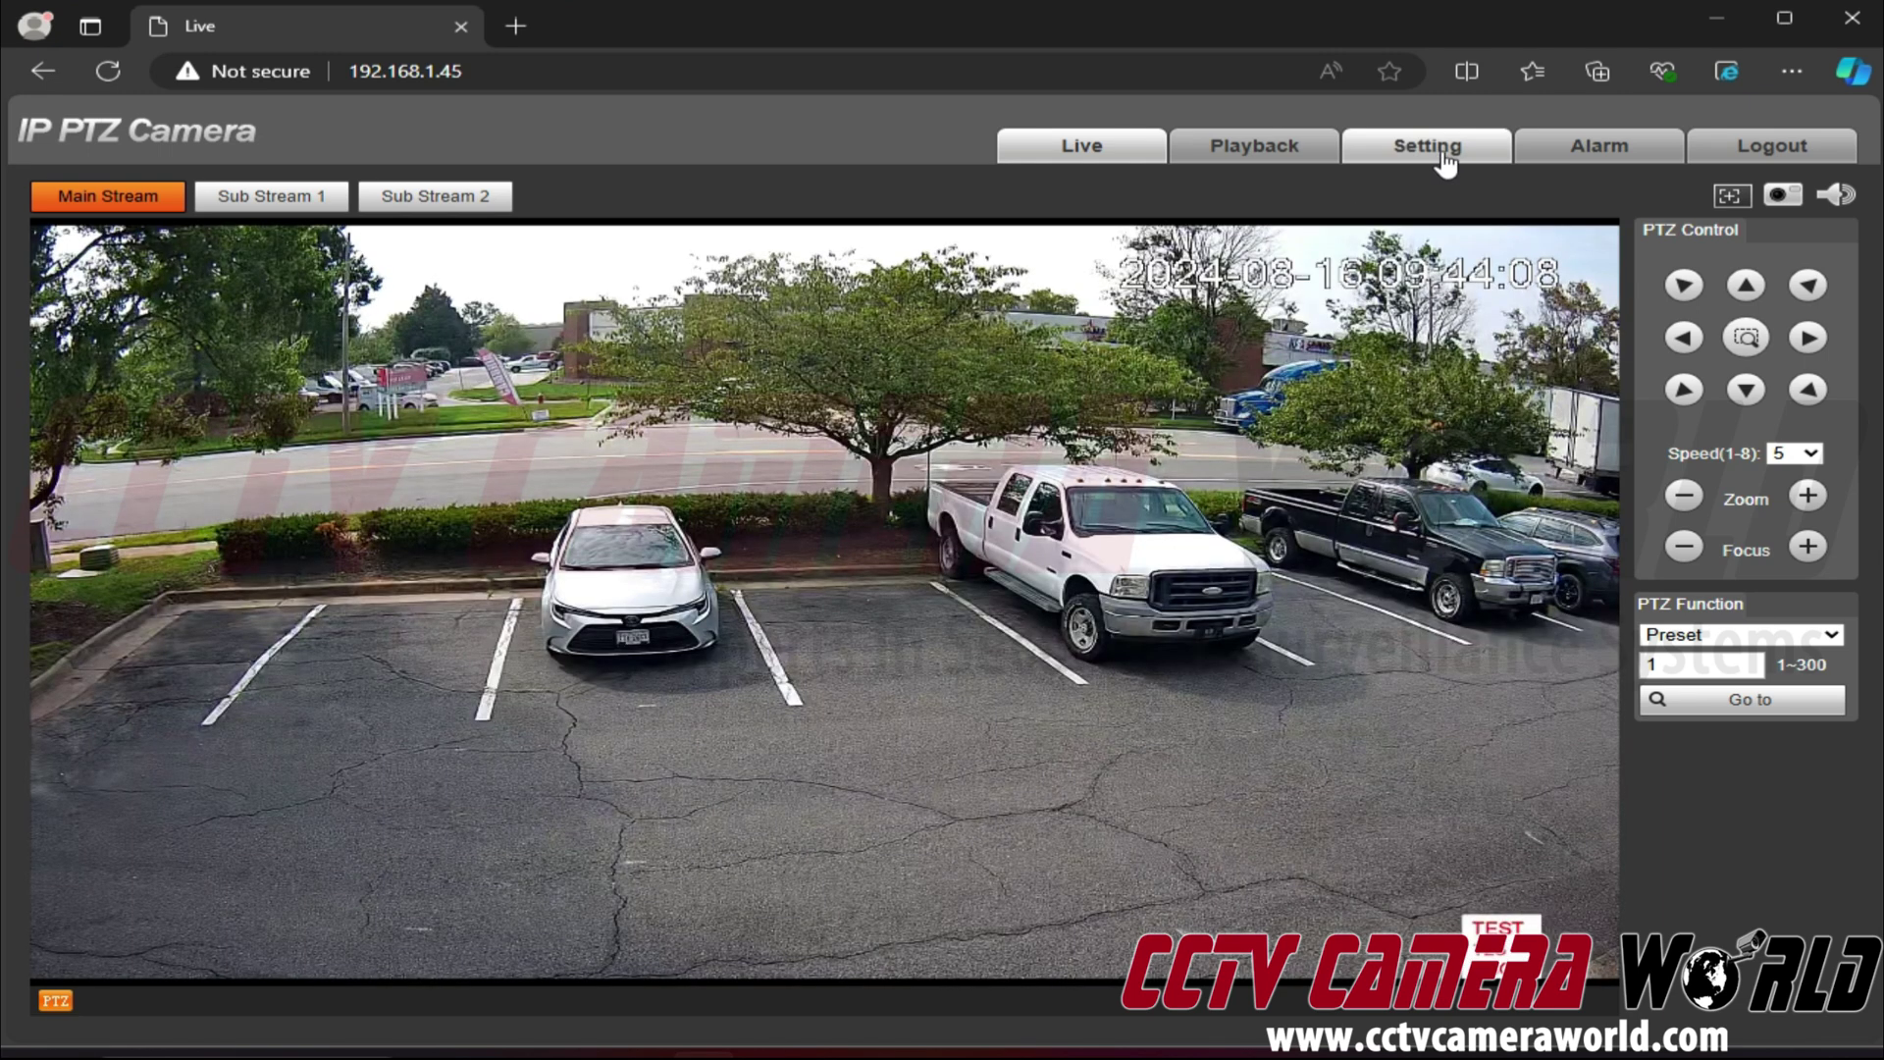
- Open Setting > Network > Multicast and keep Main Stream multicast enabled at 224.1.2.4, port 40000
left_click(1453, 155)
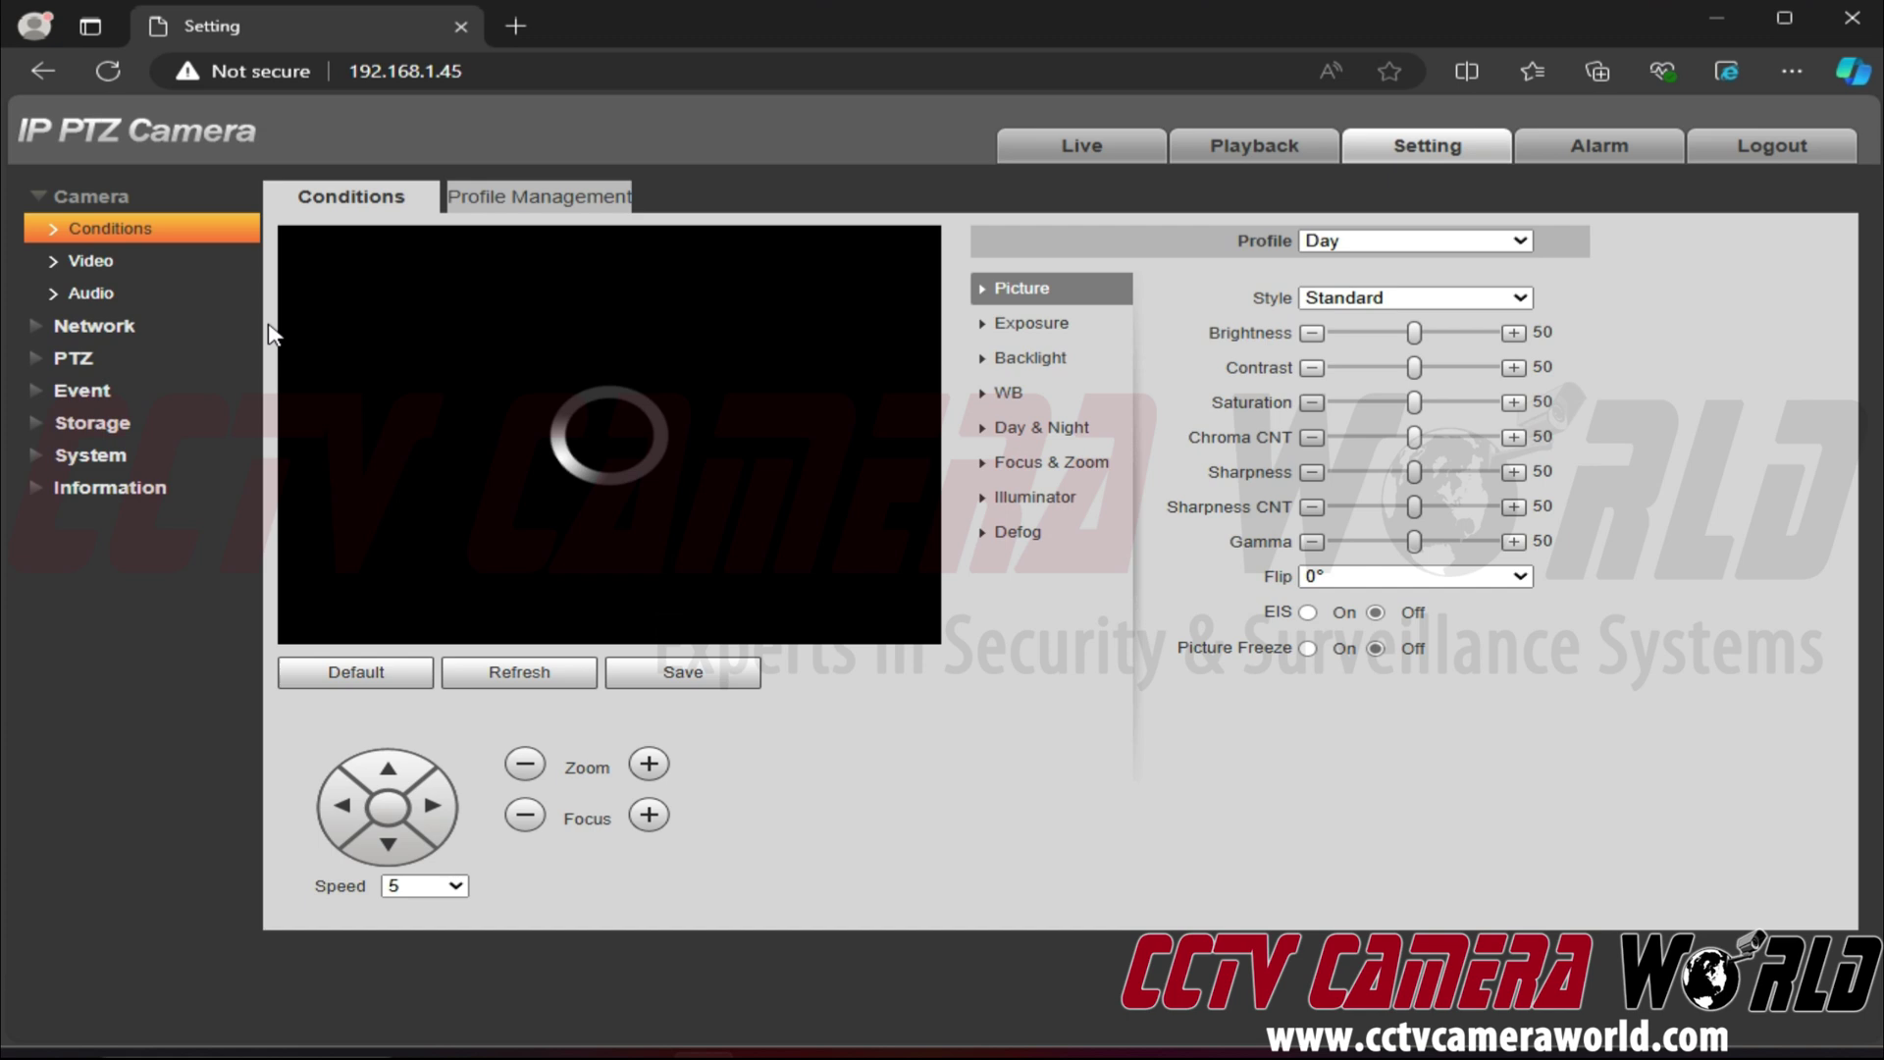
left_click(150, 332)
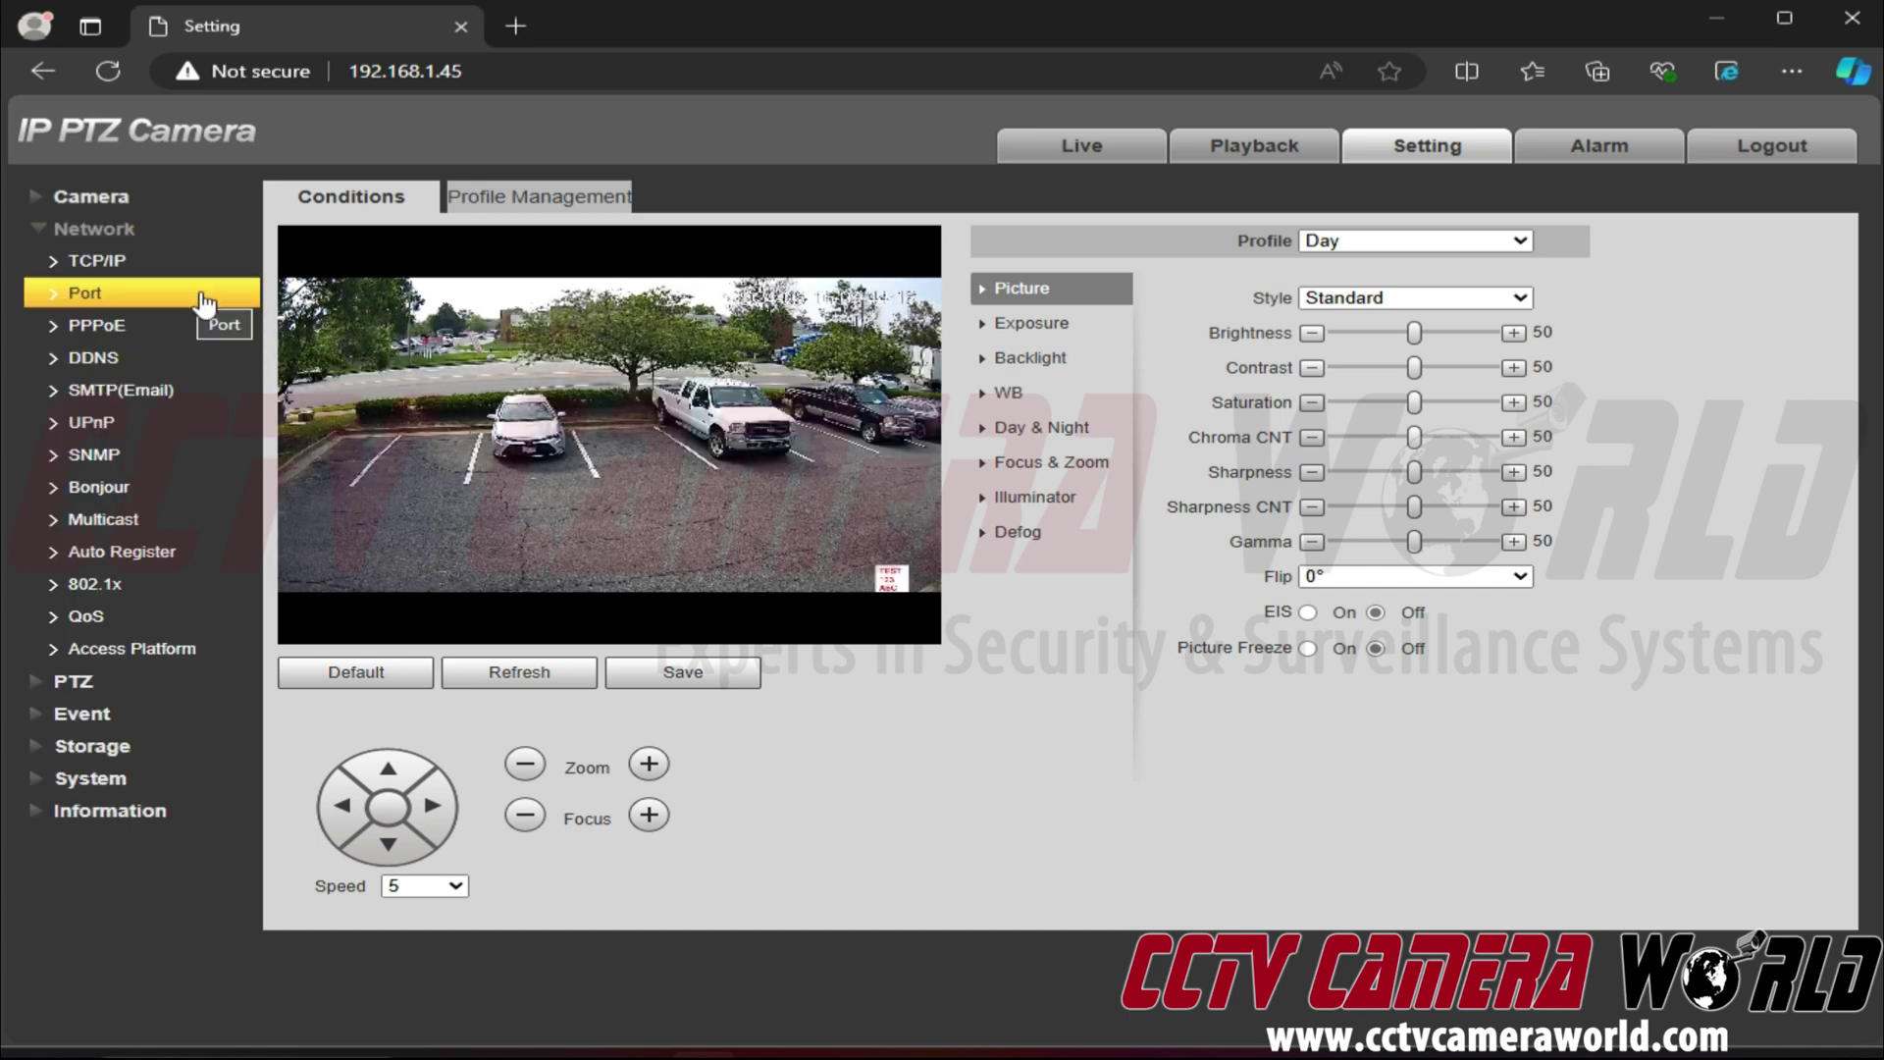
left_click(138, 520)
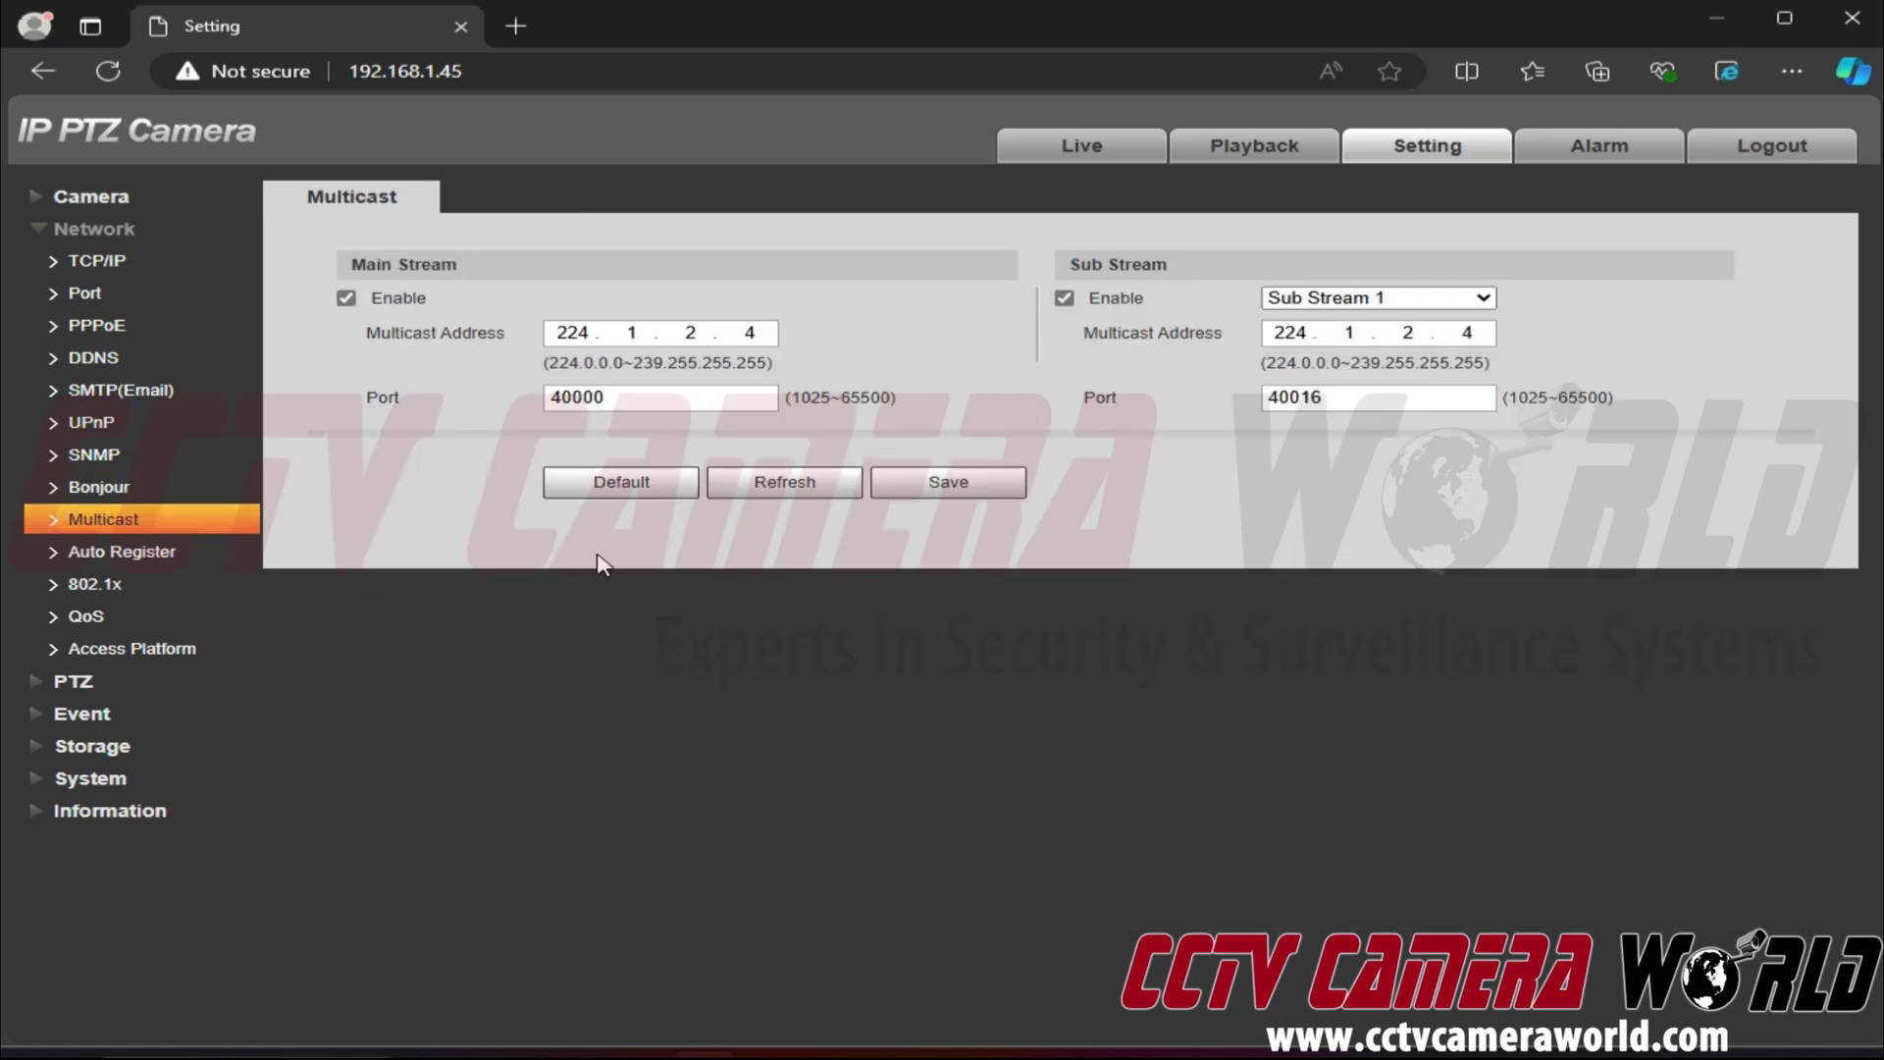
left_click(347, 297)
left_click(346, 297)
left_click_drag(543, 362, 782, 380)
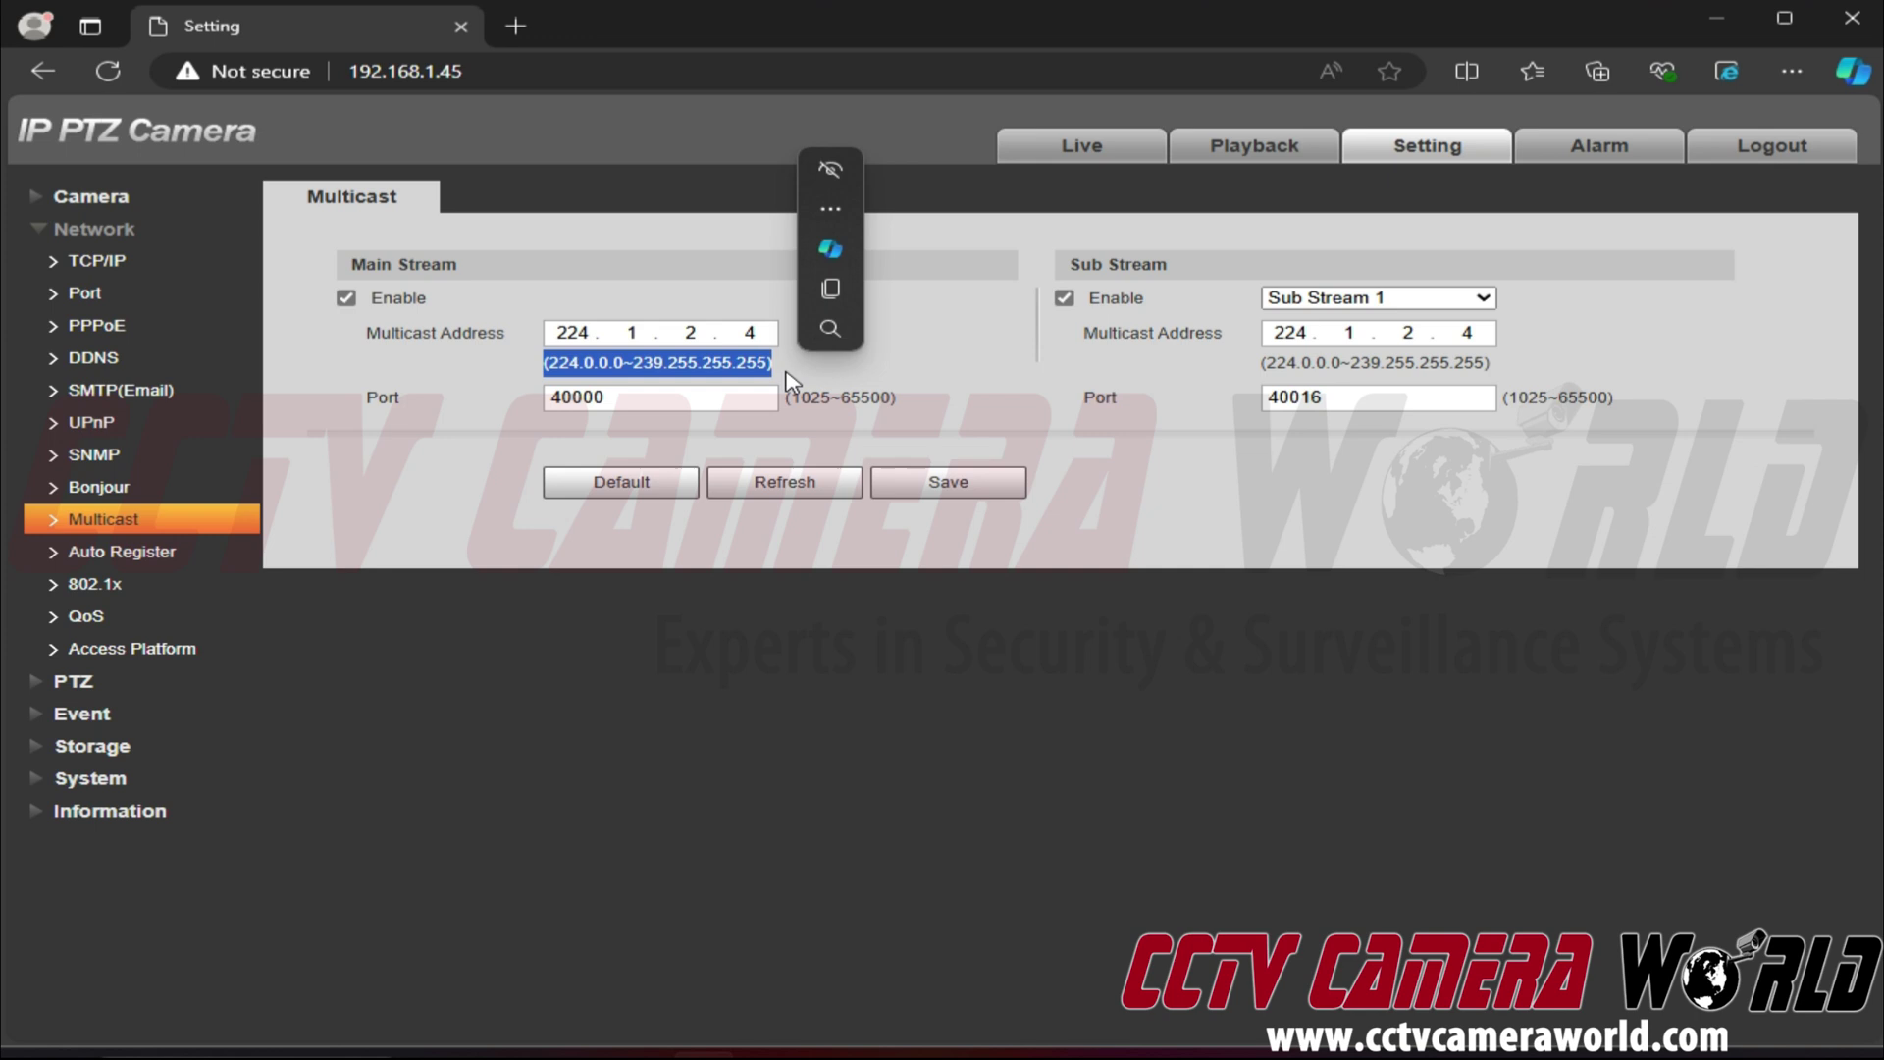
left_click(779, 380)
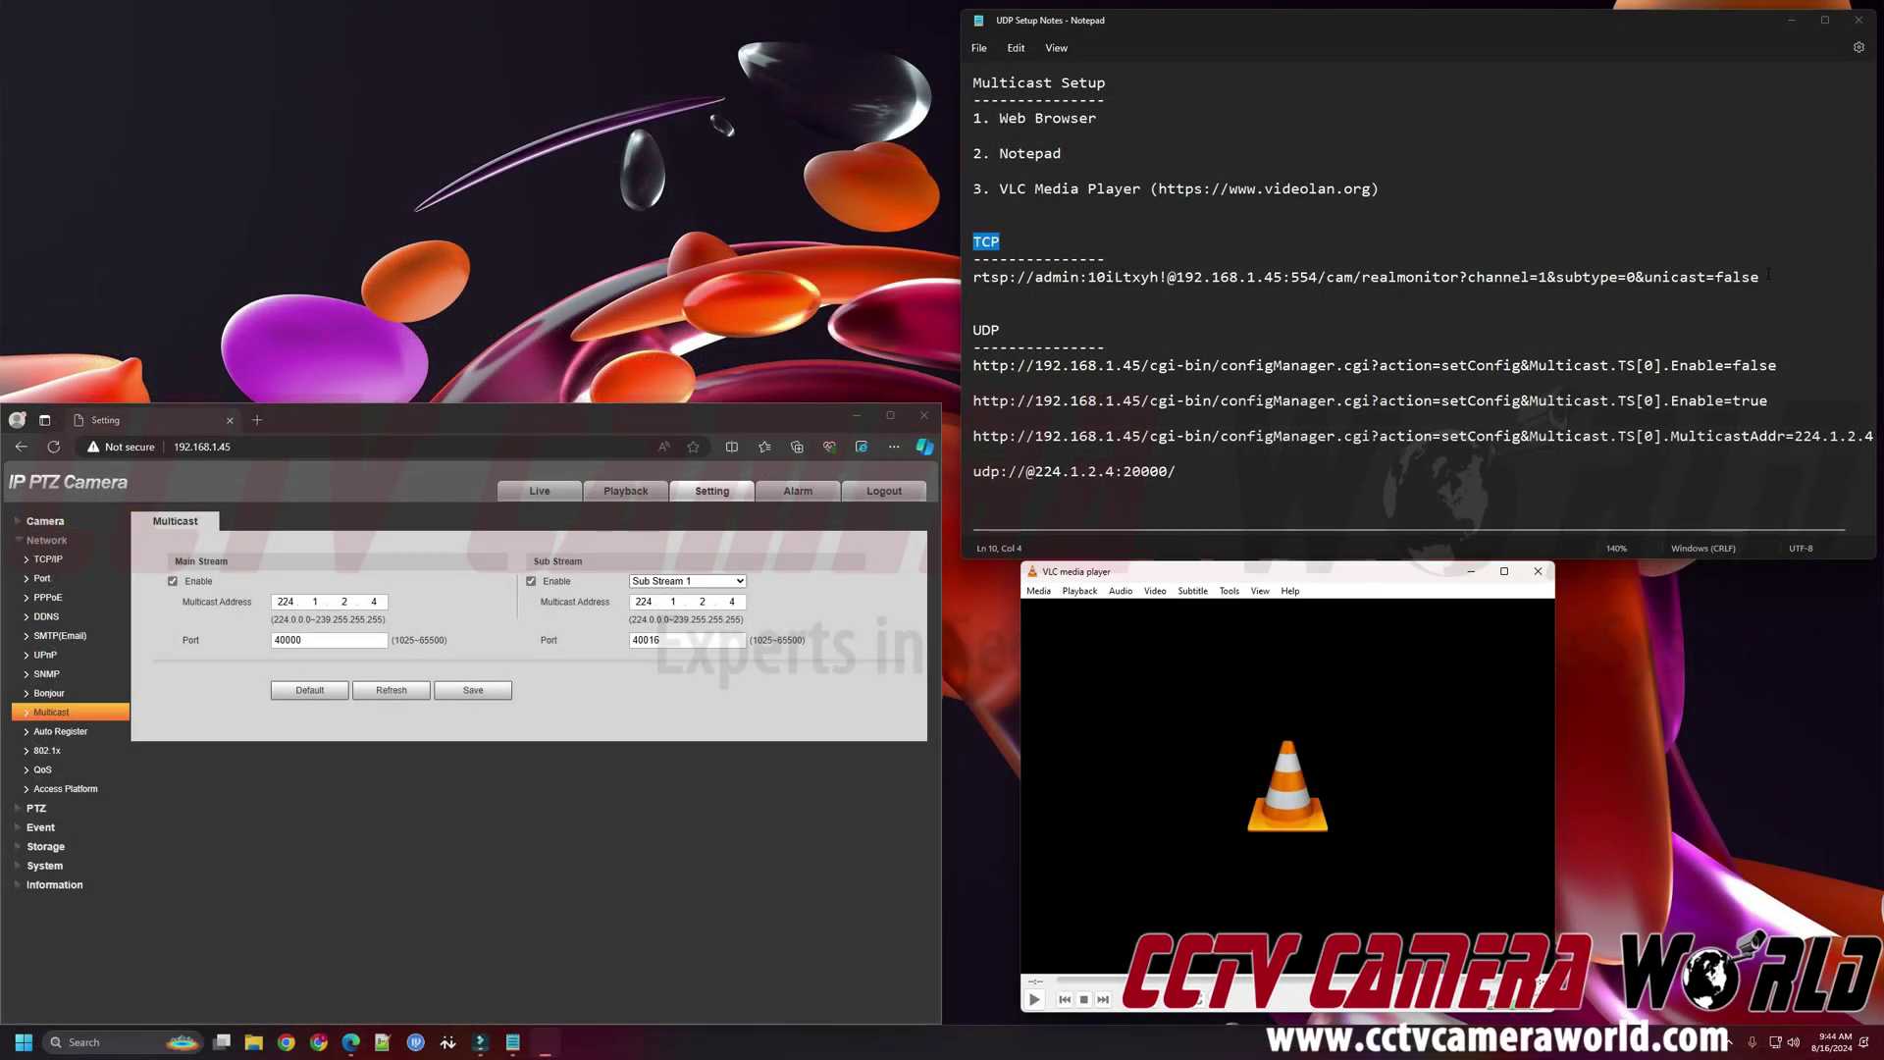
left_click(1769, 277)
left_click_drag(1759, 277, 968, 278)
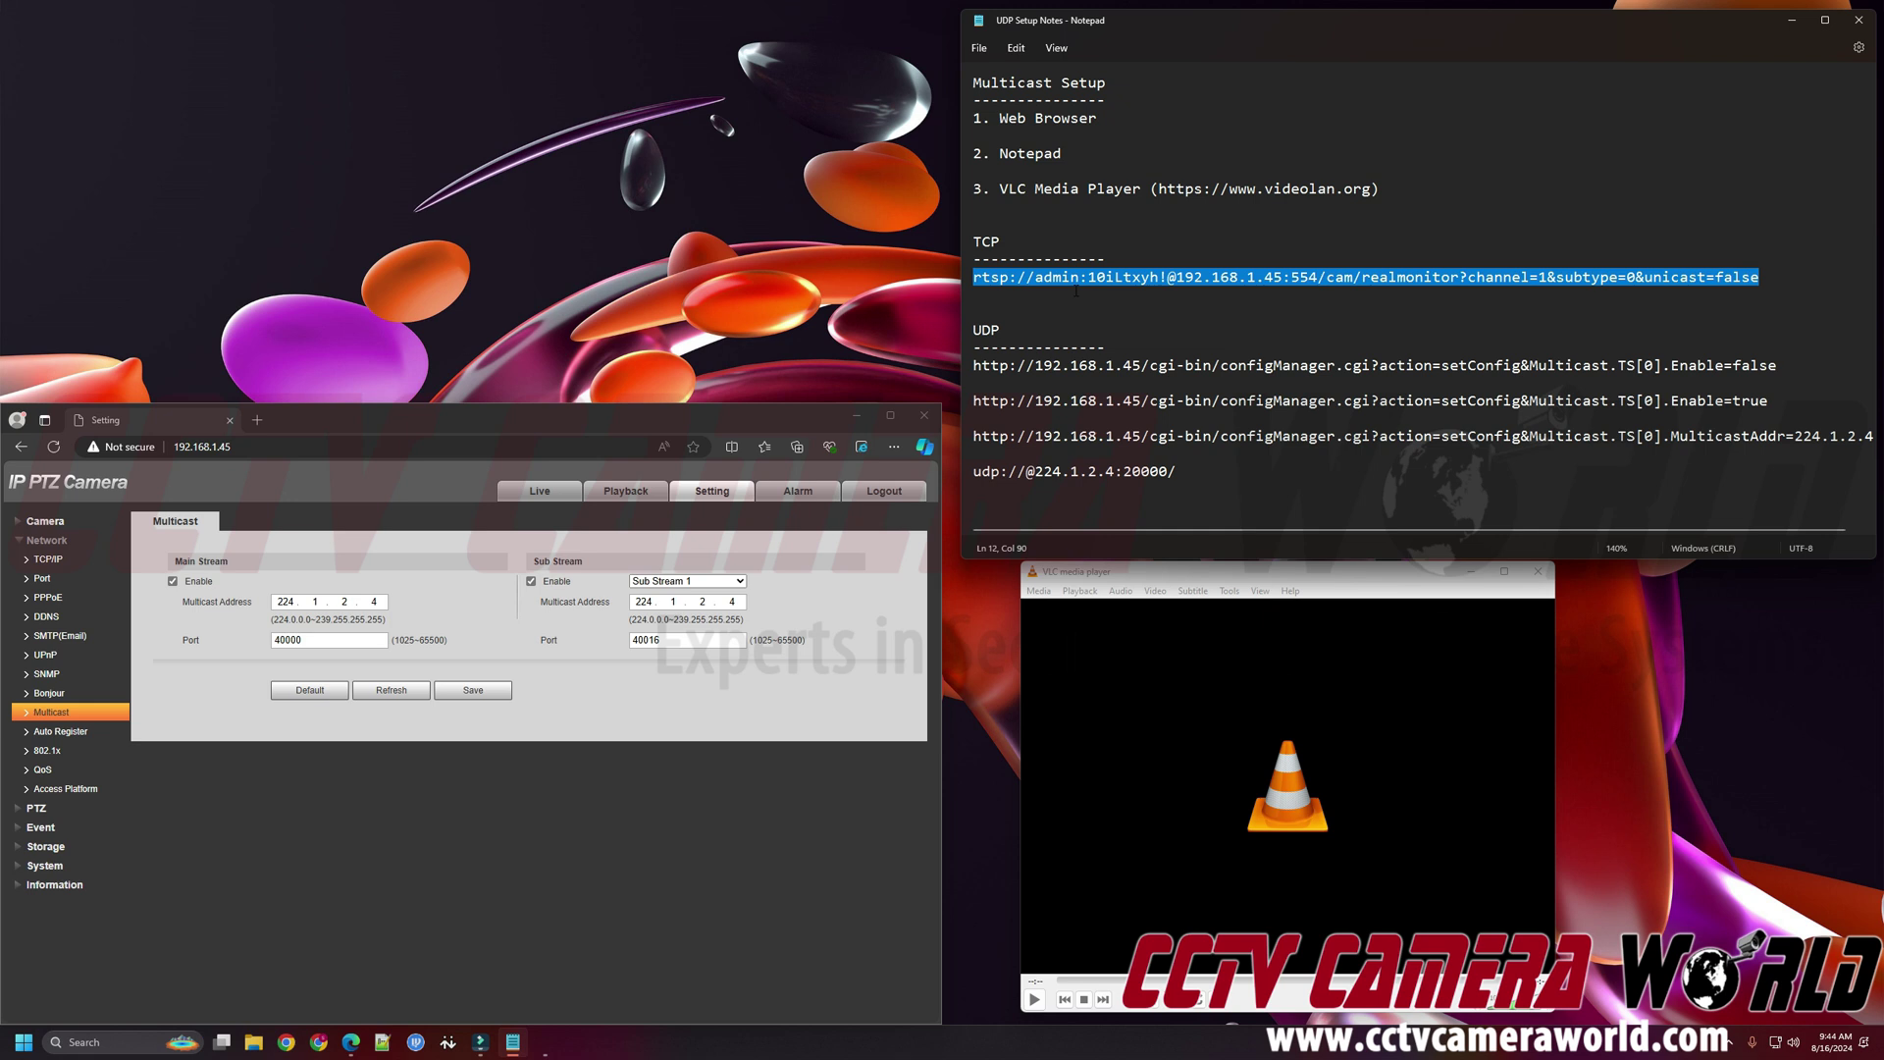
left_click(1787, 272)
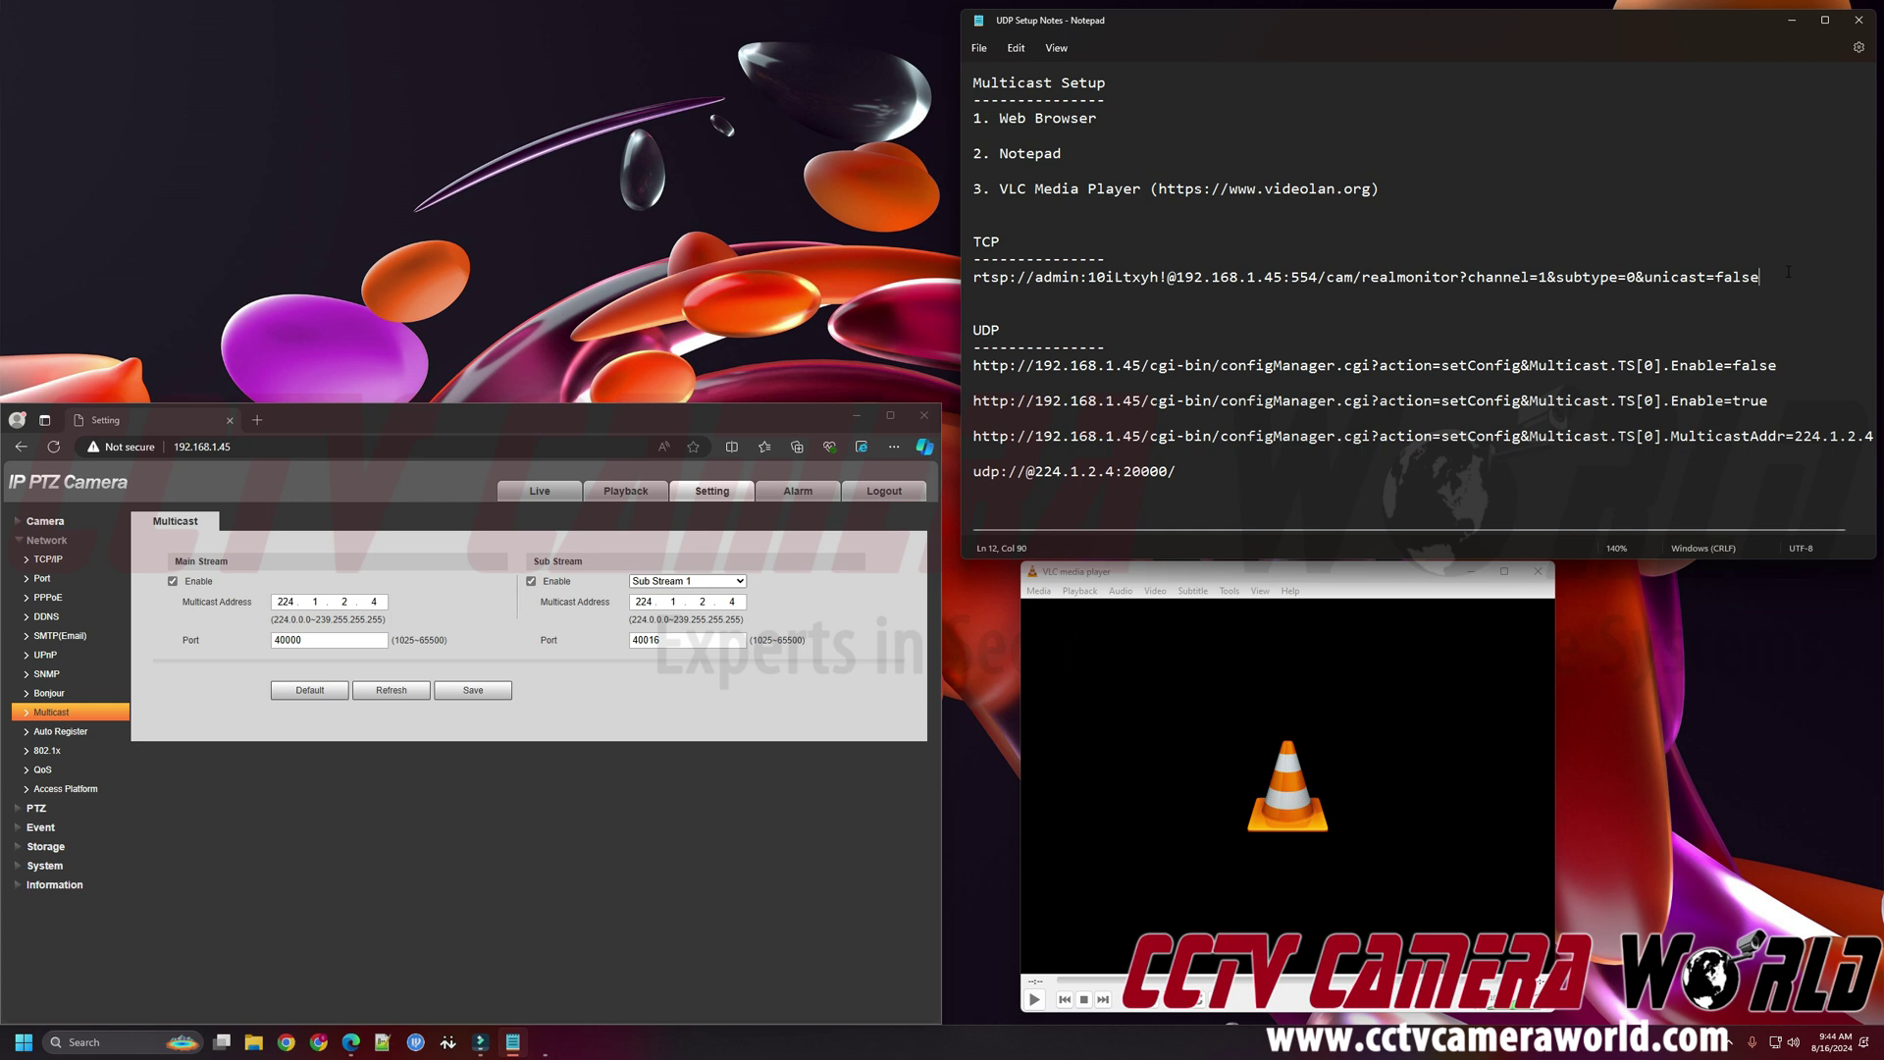
left_click_drag(1788, 272, 1645, 277)
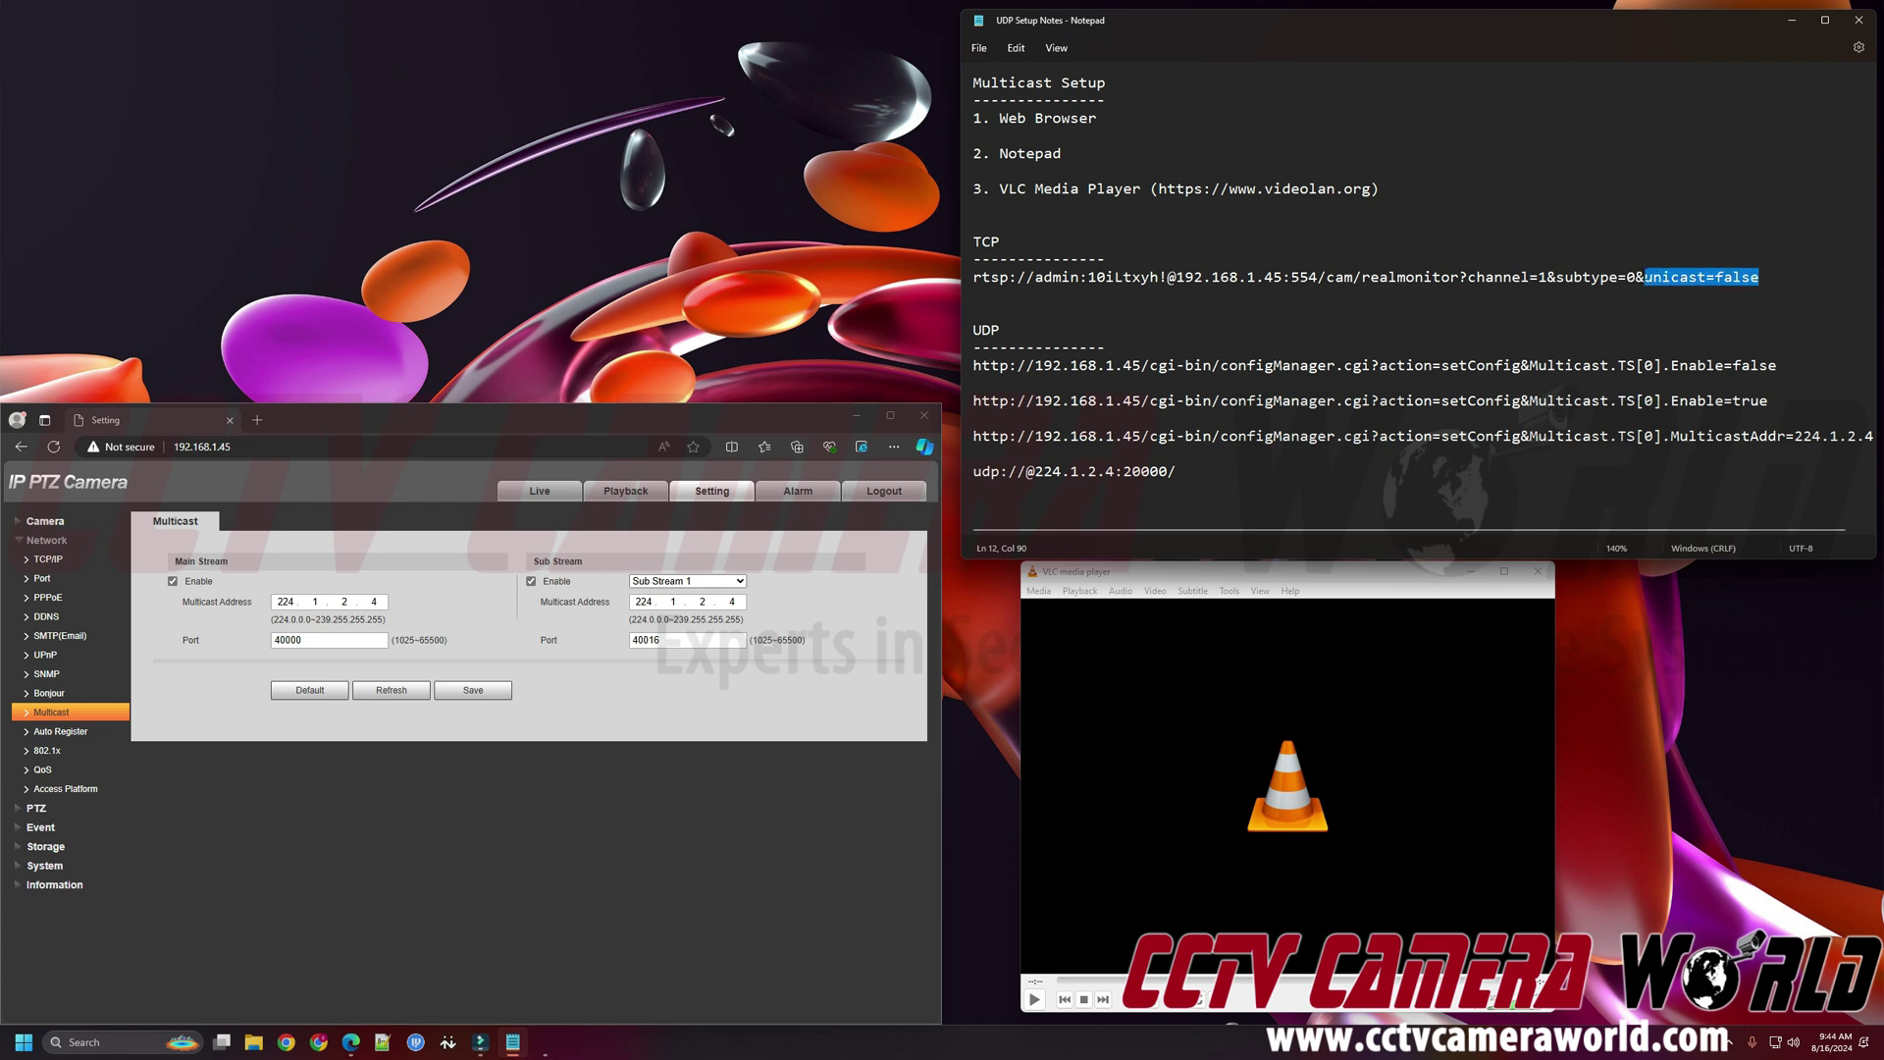
left_click_drag(1645, 277, 1326, 277)
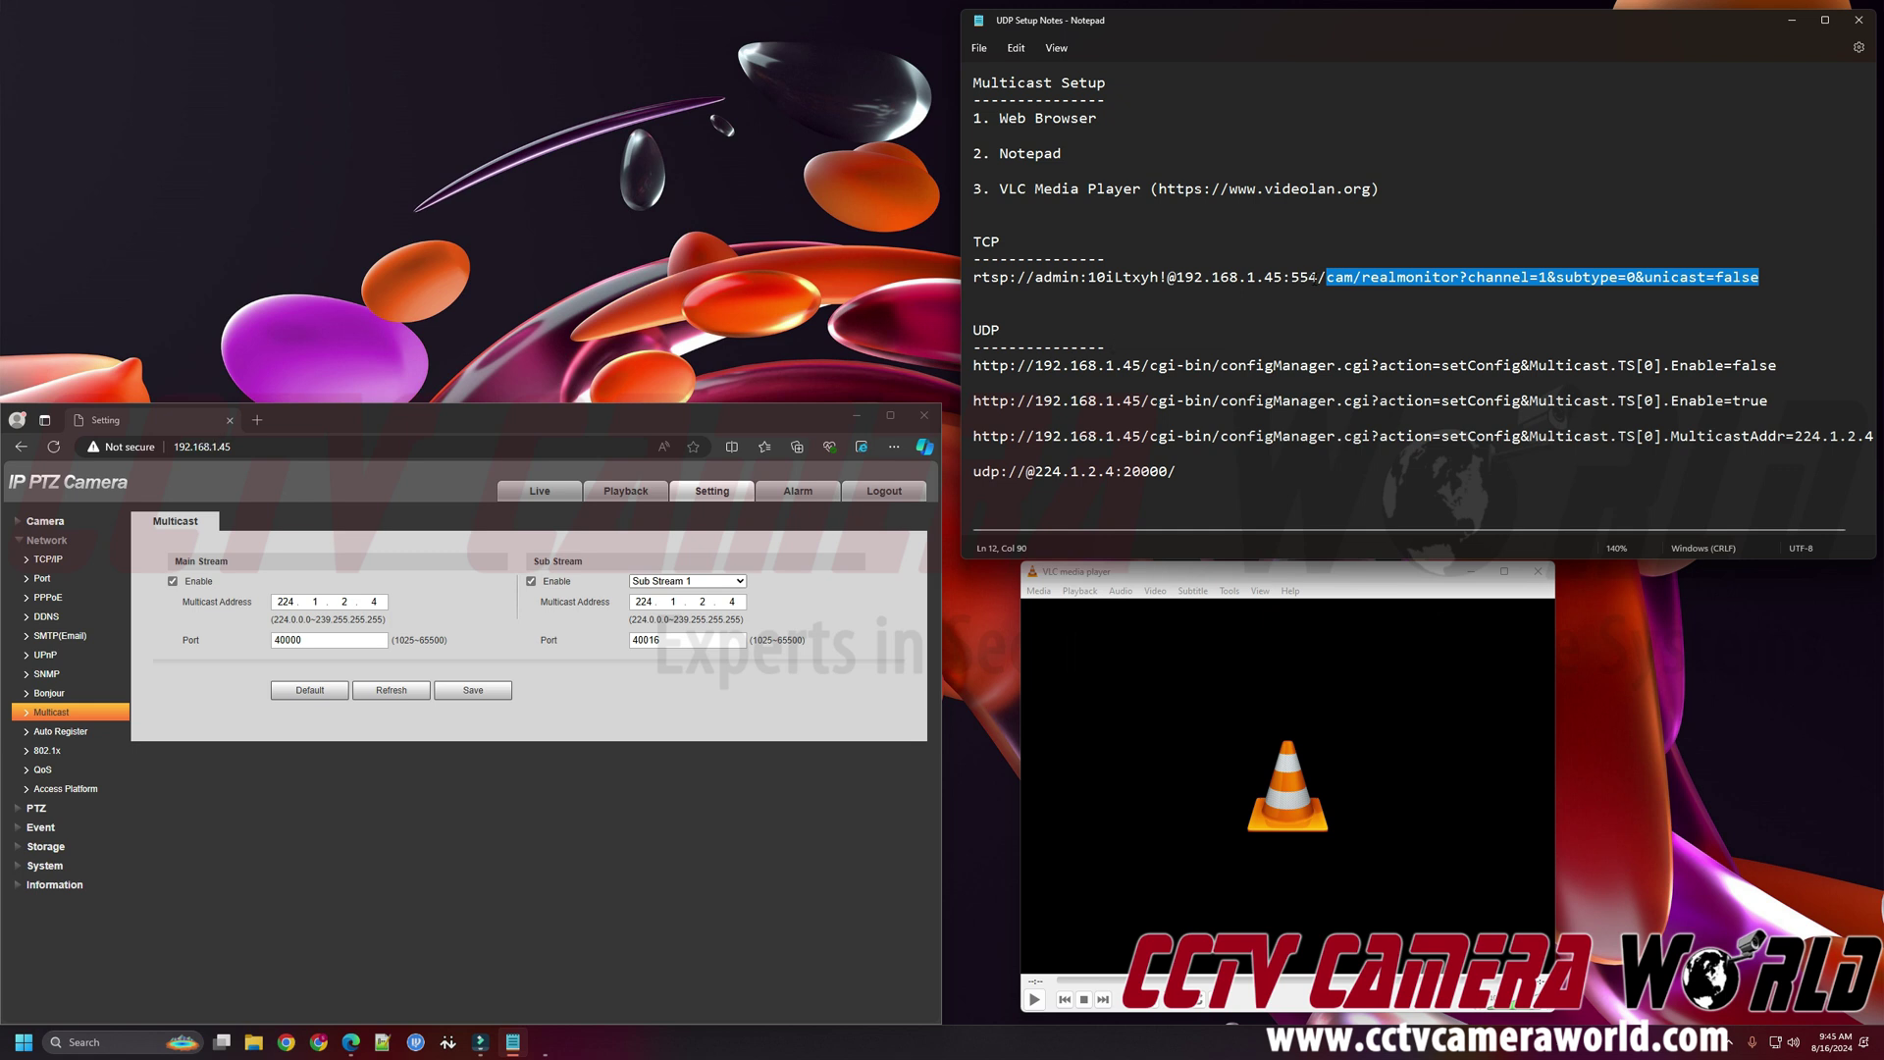
left_click_drag(1291, 277, 1316, 277)
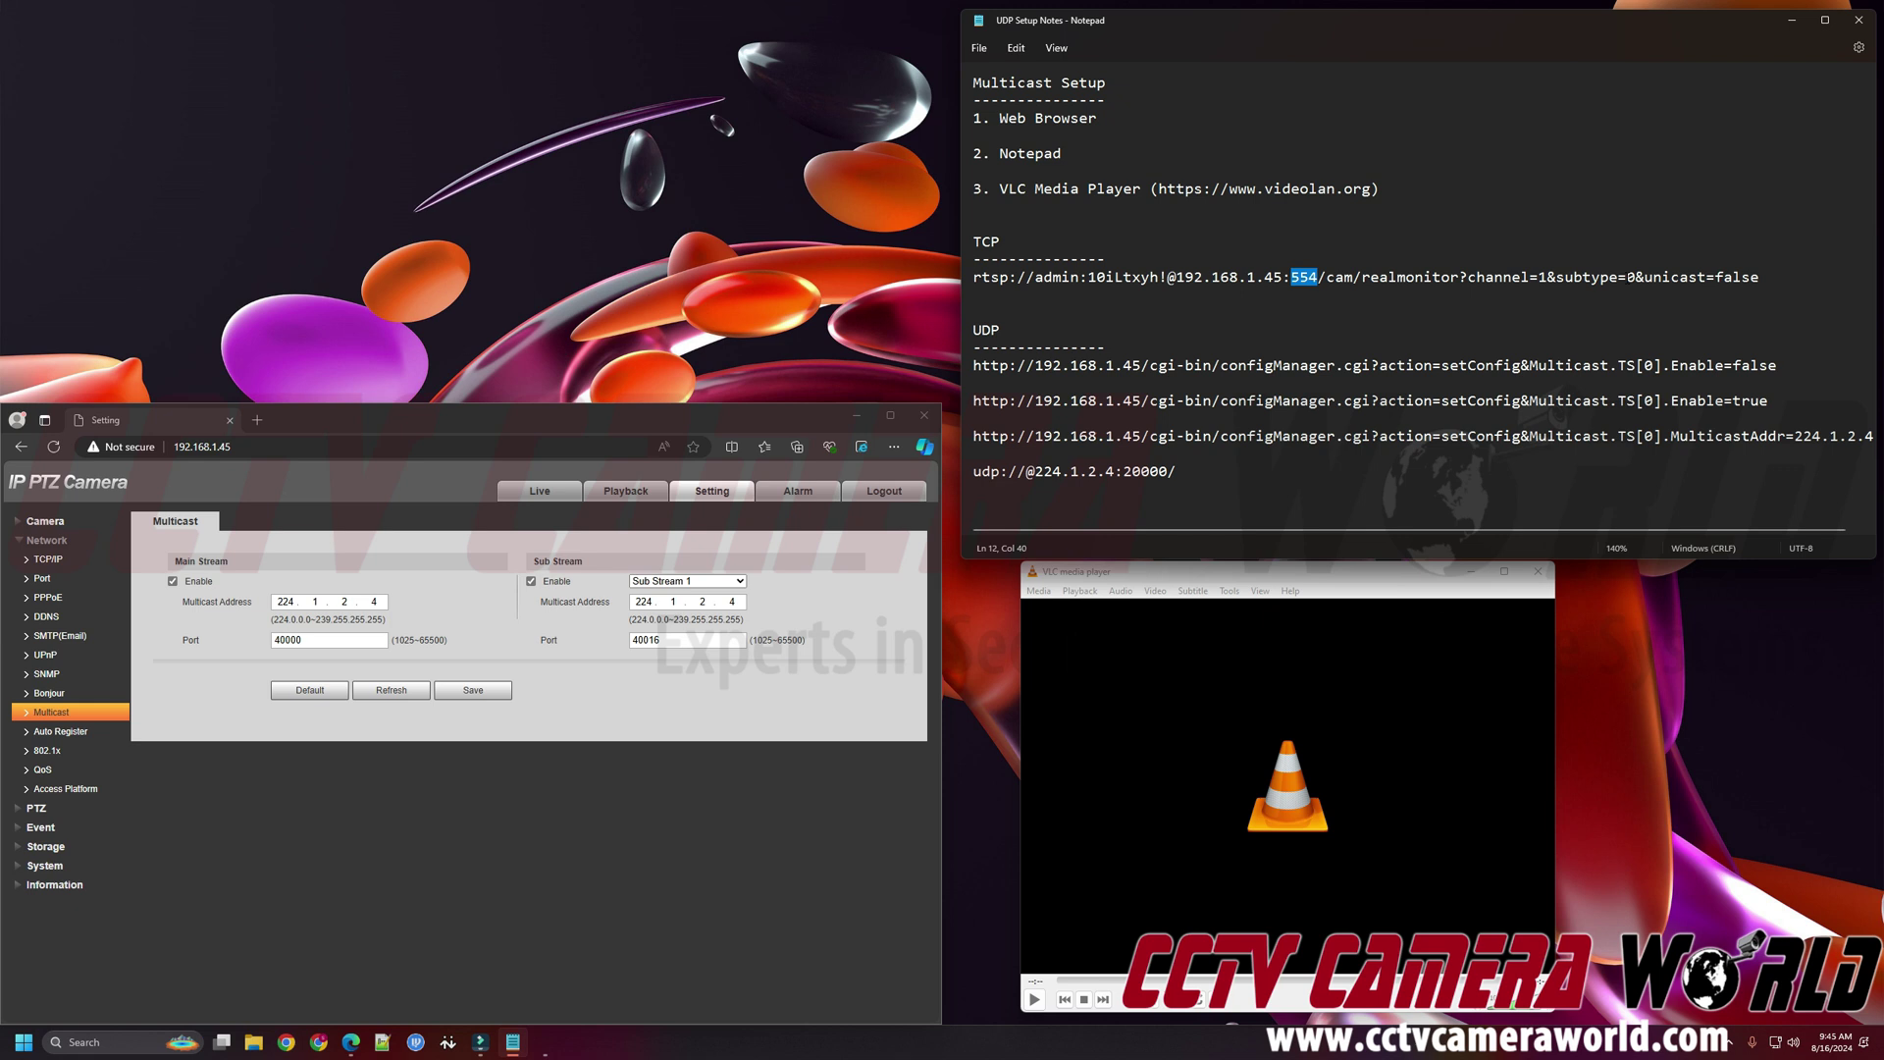
left_click_drag(1634, 277, 983, 278)
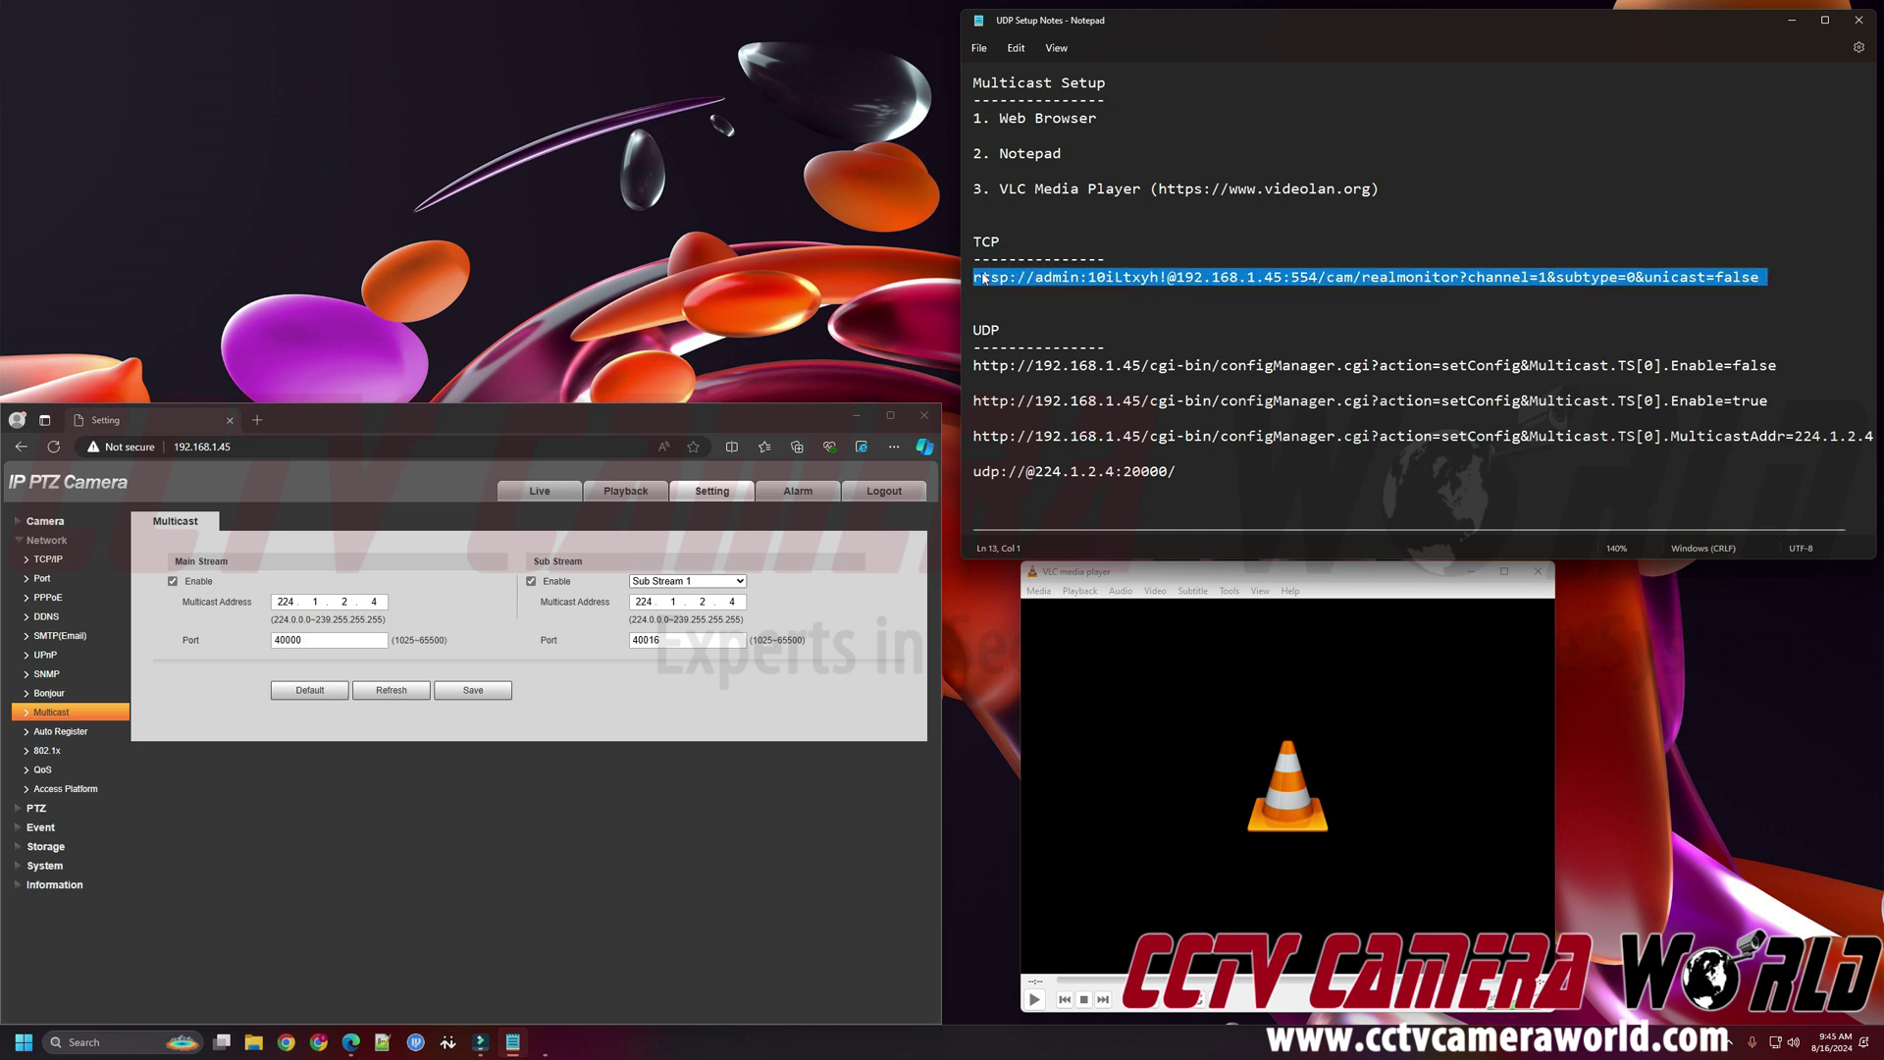
- Copy the camera's rtsp stream URL from the notes and paste it into VLC's Open URL prompt
left_click(1363, 628)
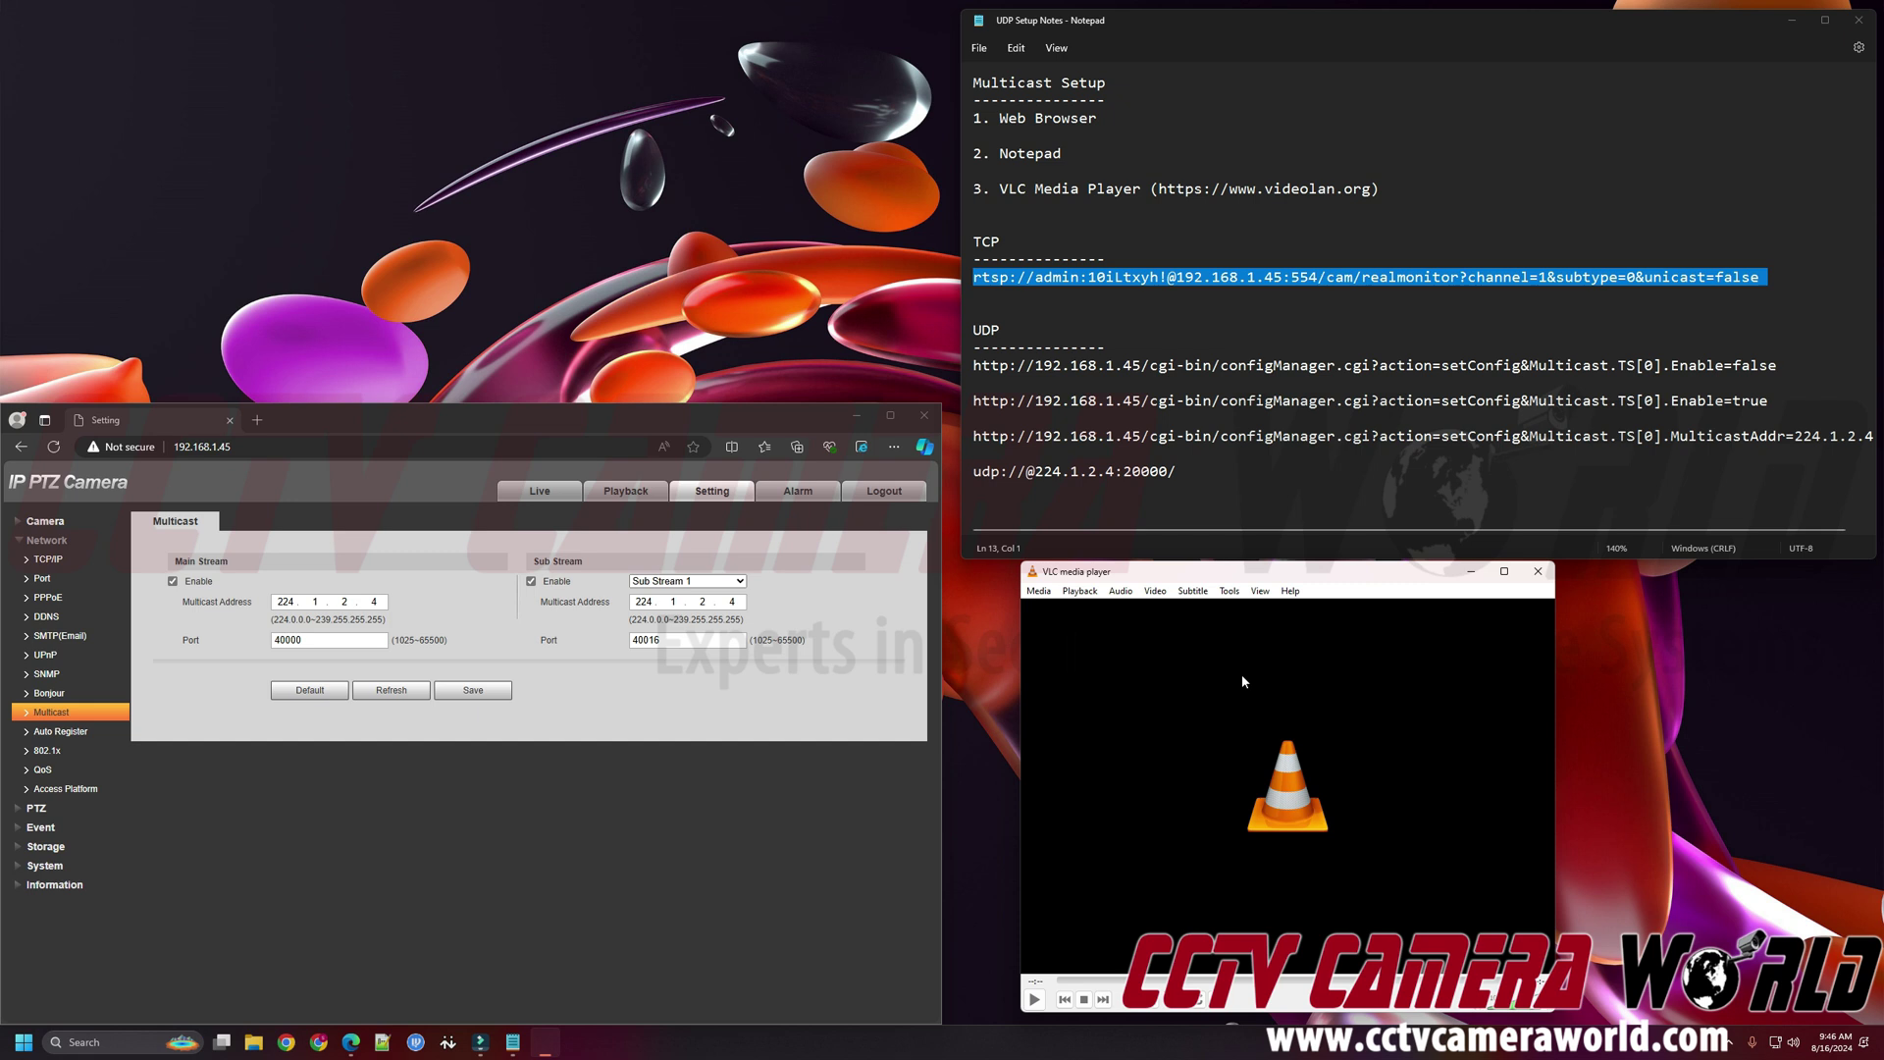
left_click_drag(1766, 278, 977, 285)
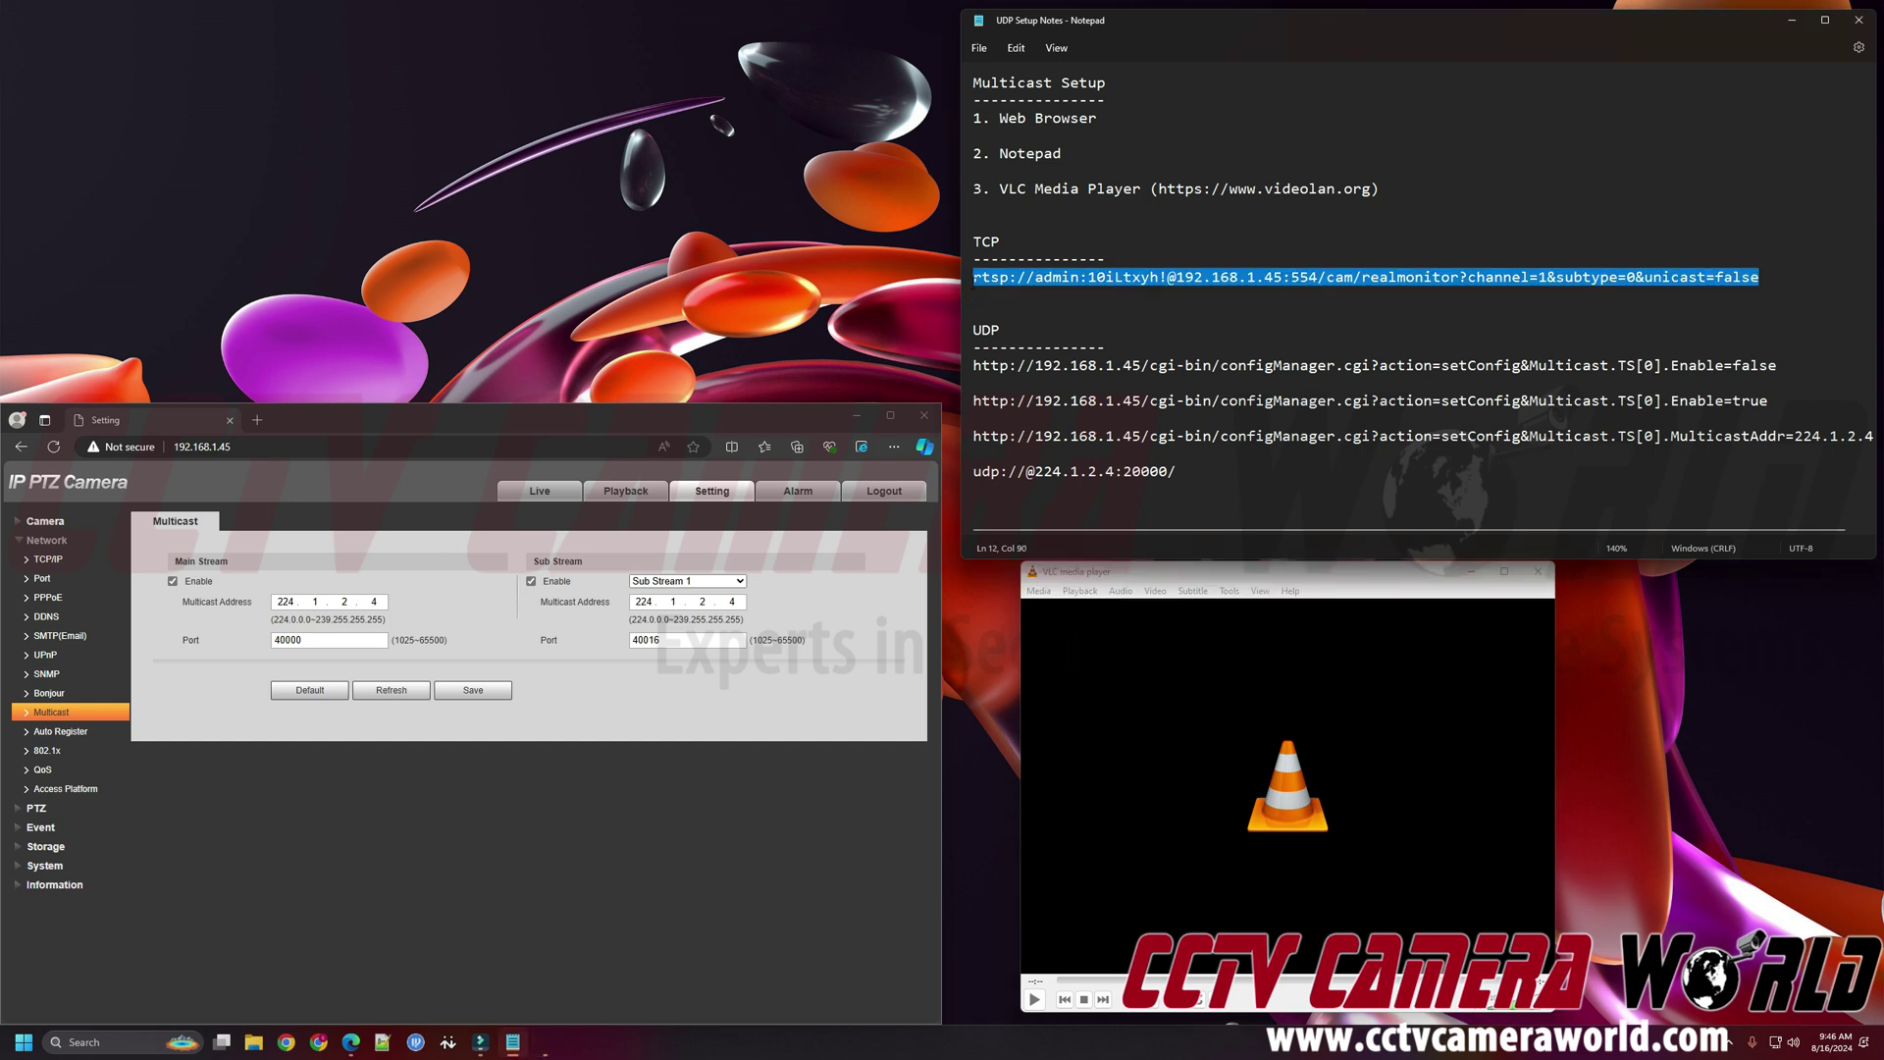
right_click(1145, 283)
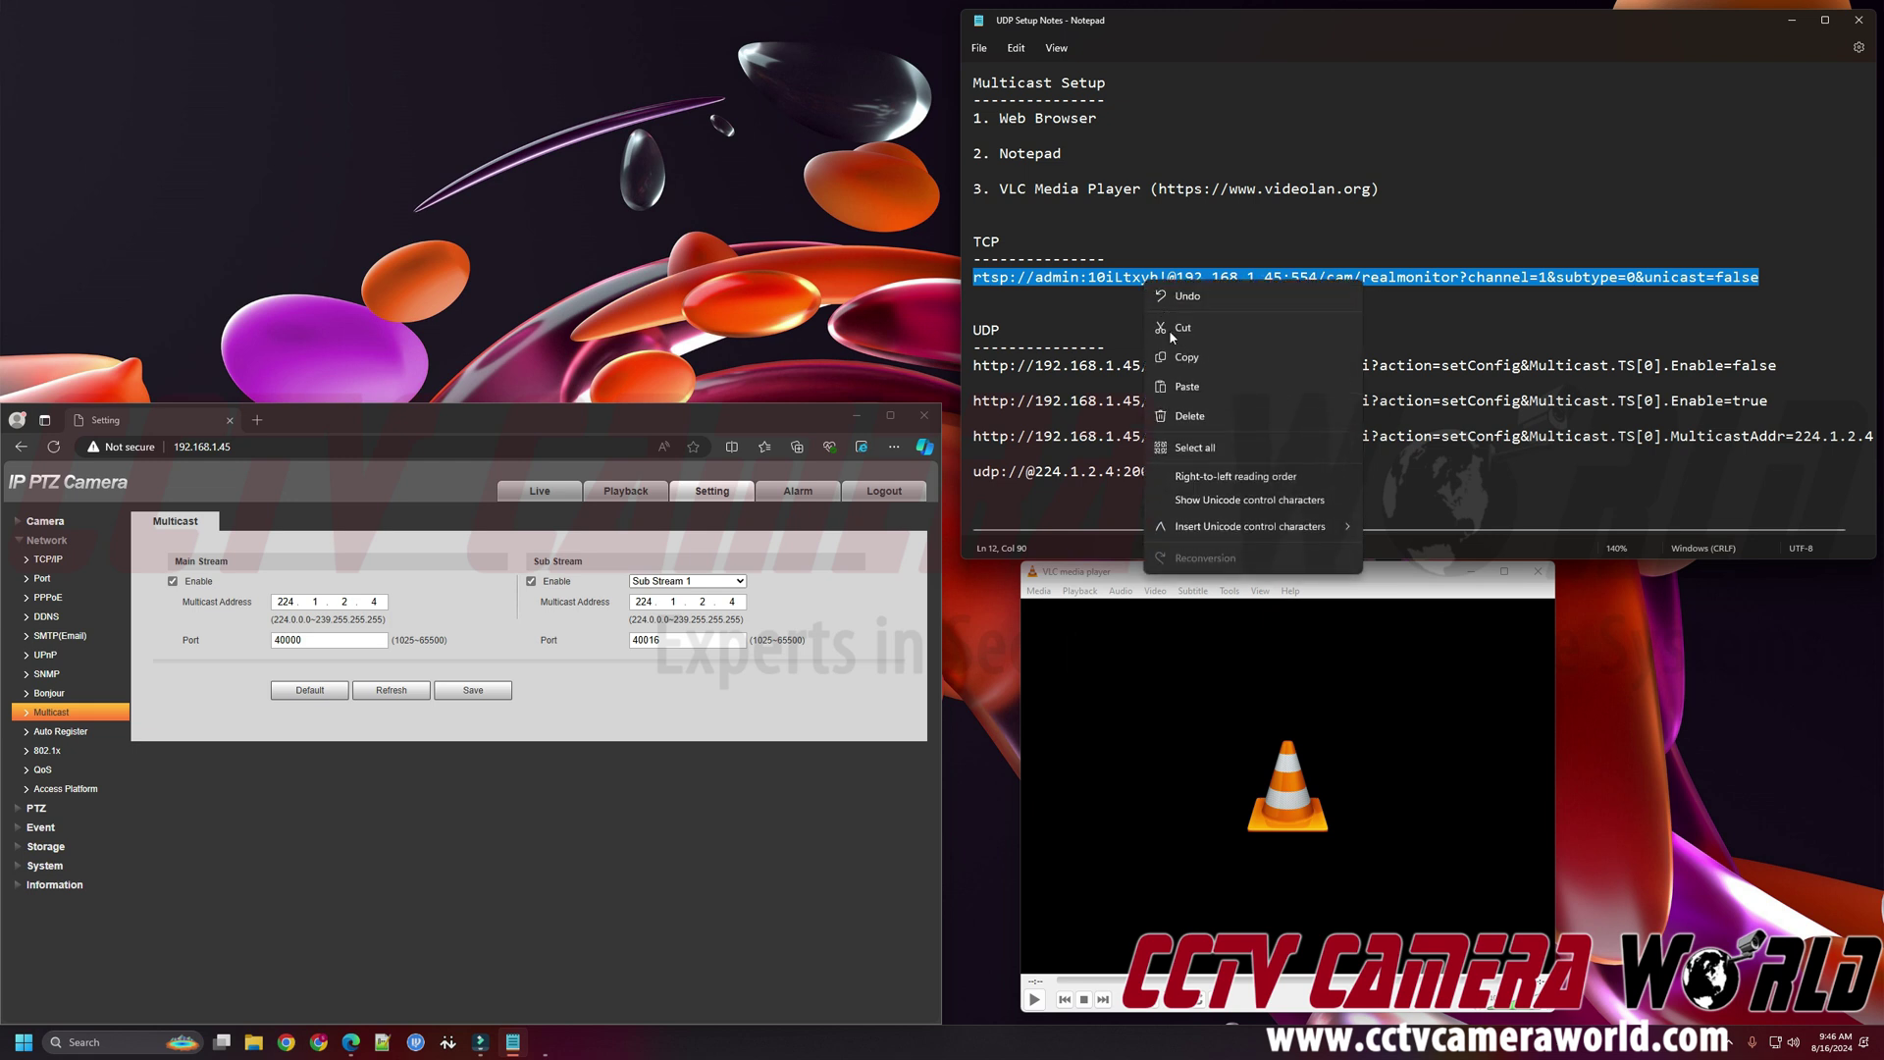
left_click(1183, 359)
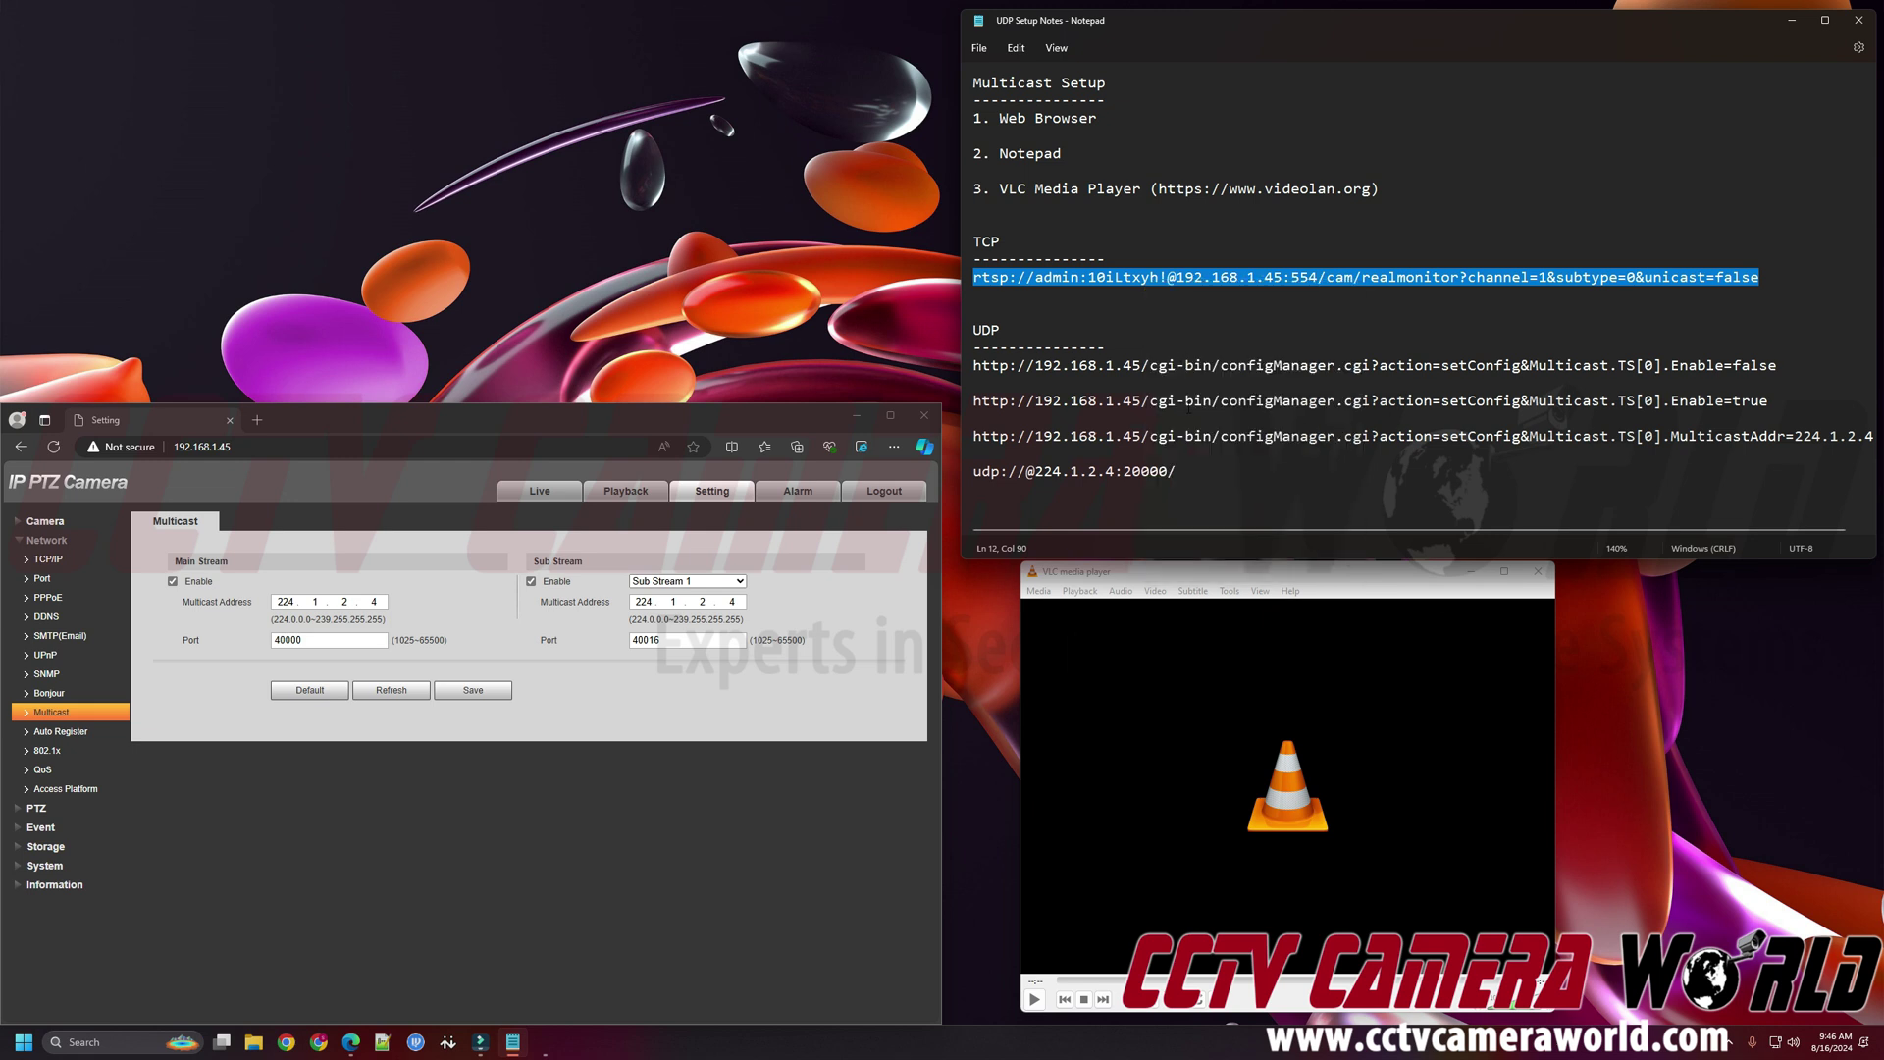
left_click(1169, 576)
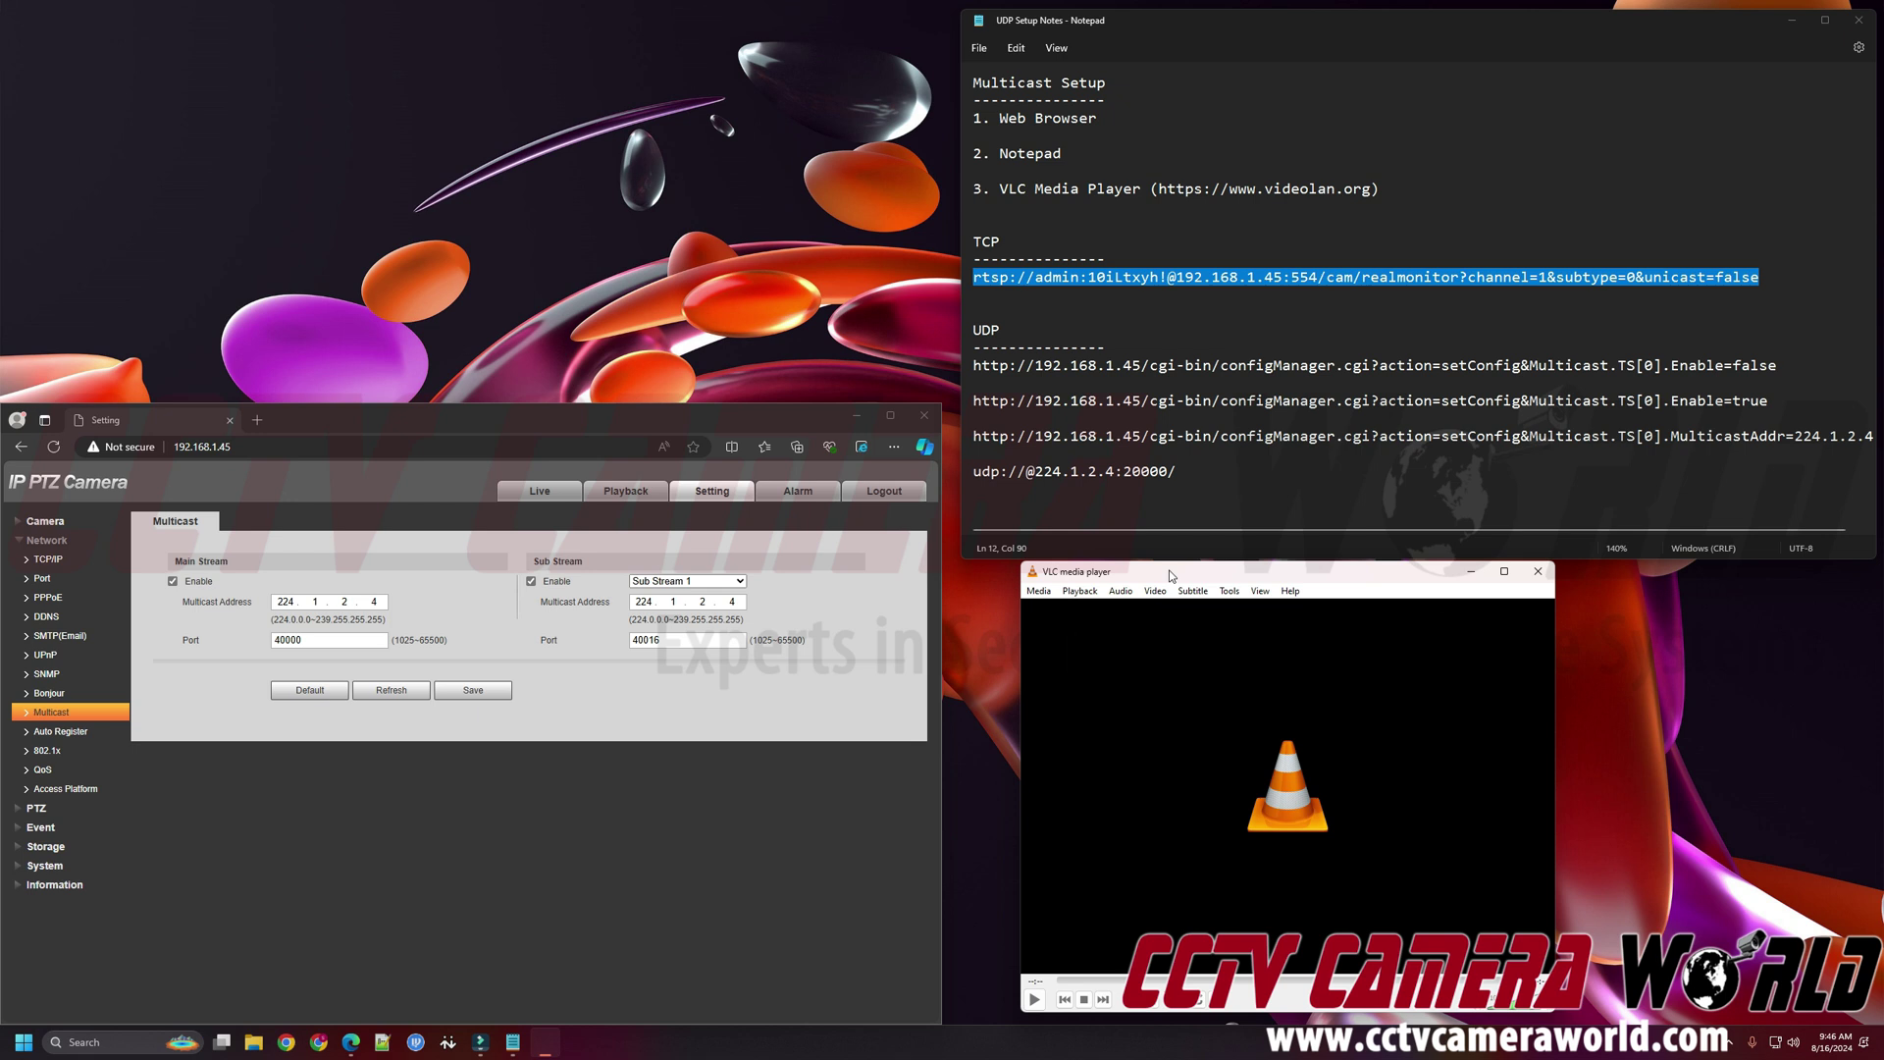
key("ctrl+v")
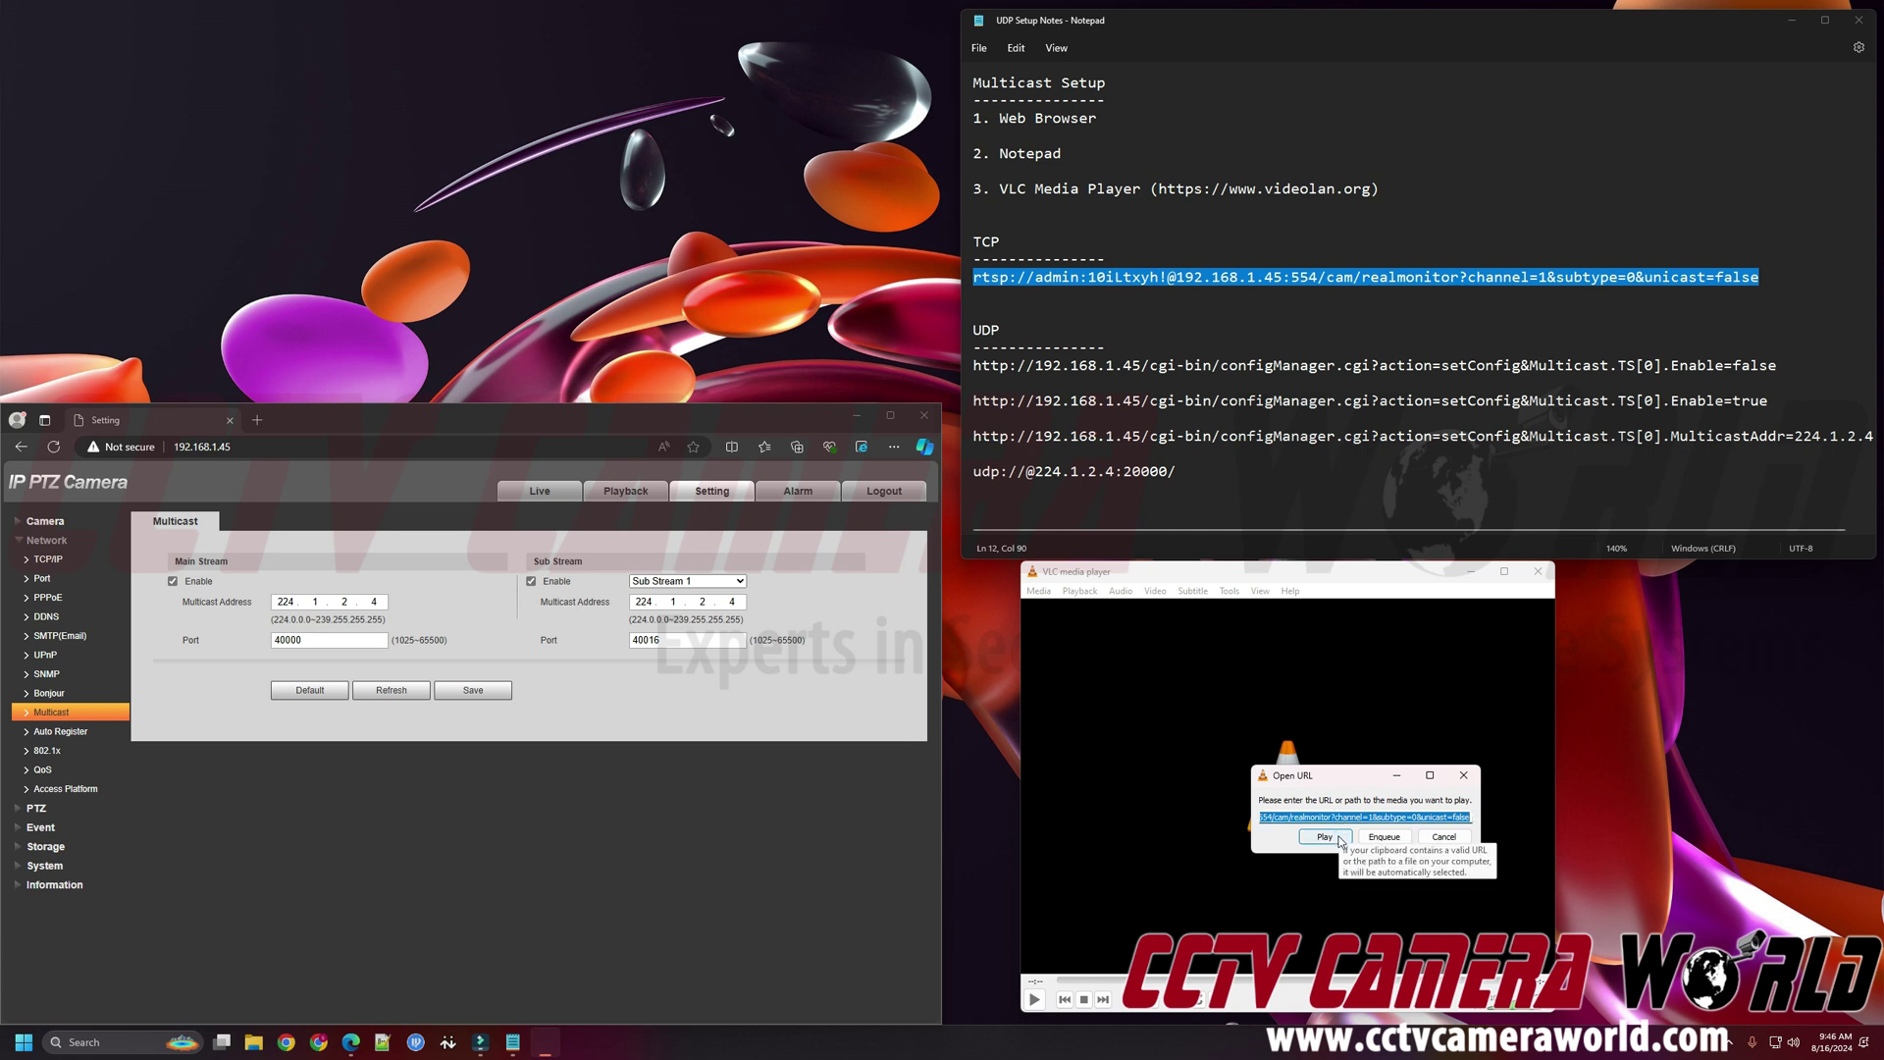
- Paste the rtsp address into VLC's Open Network Stream dialog instead
left_click(1465, 778)
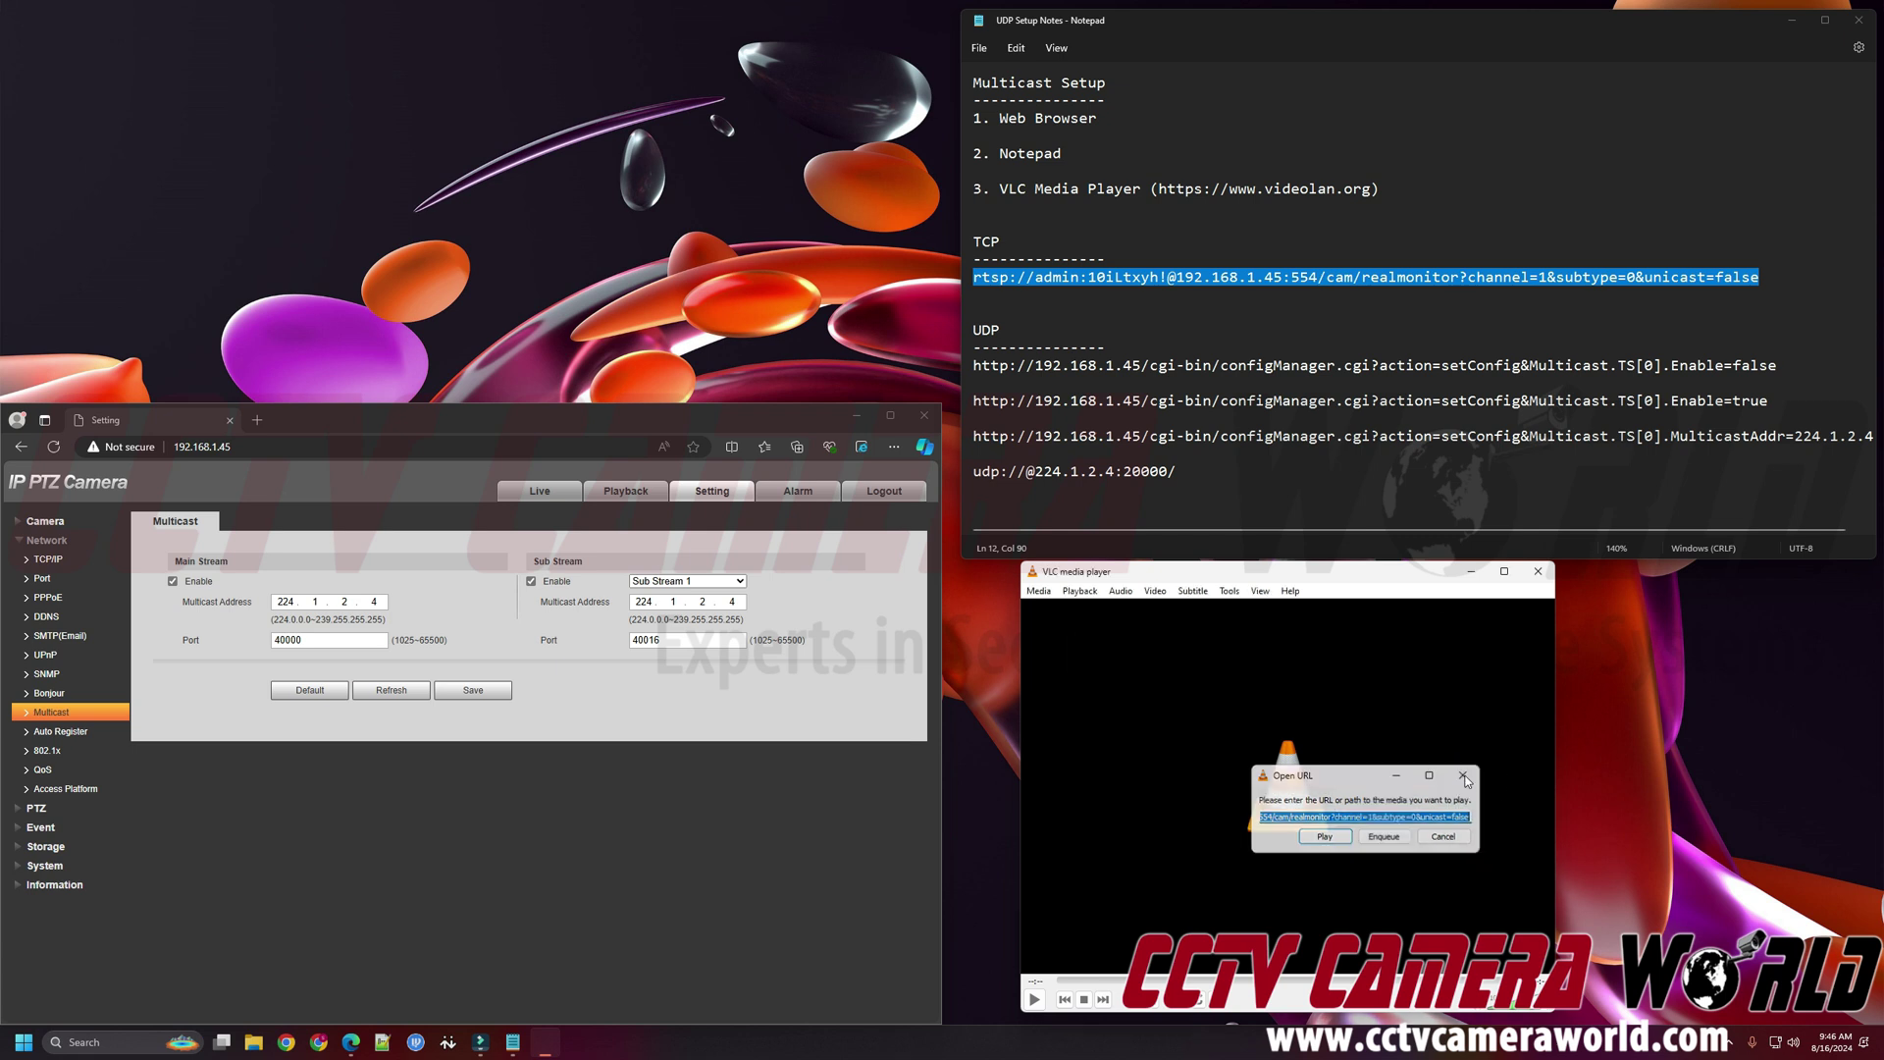
left_click(1038, 592)
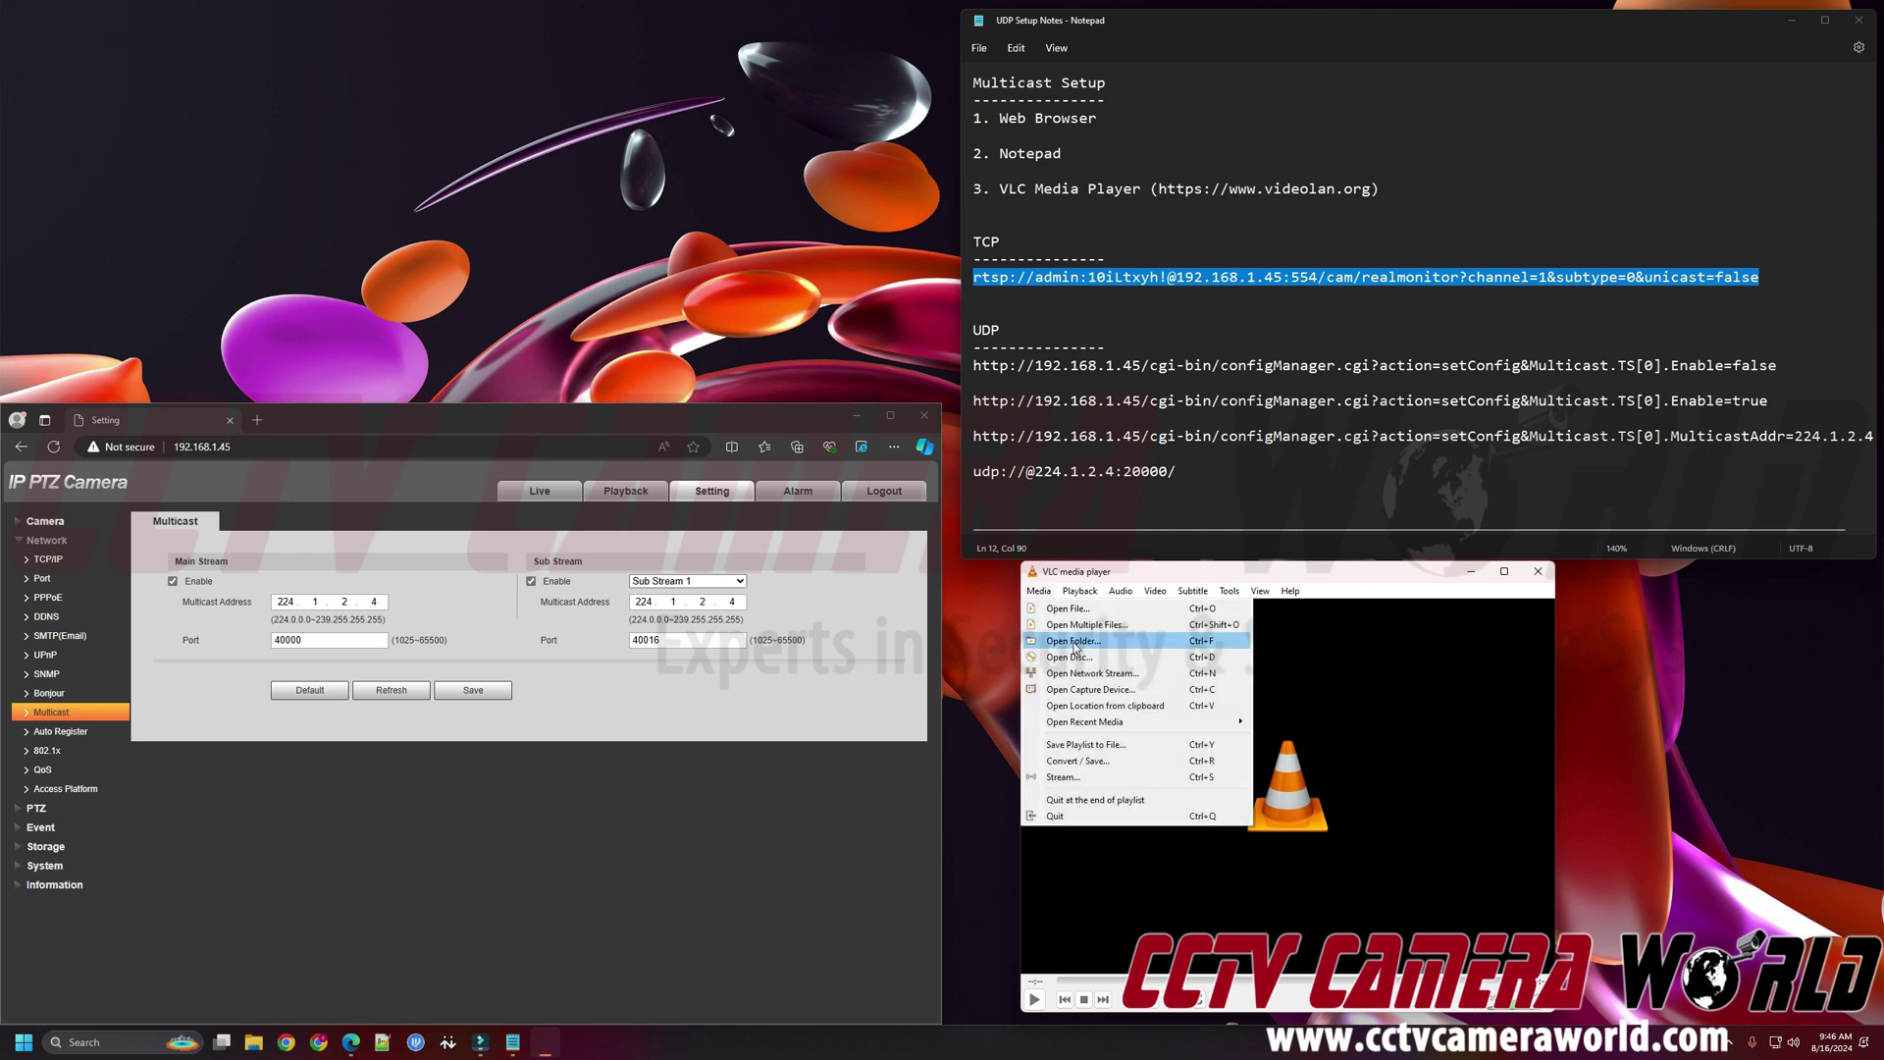
left_click(1087, 676)
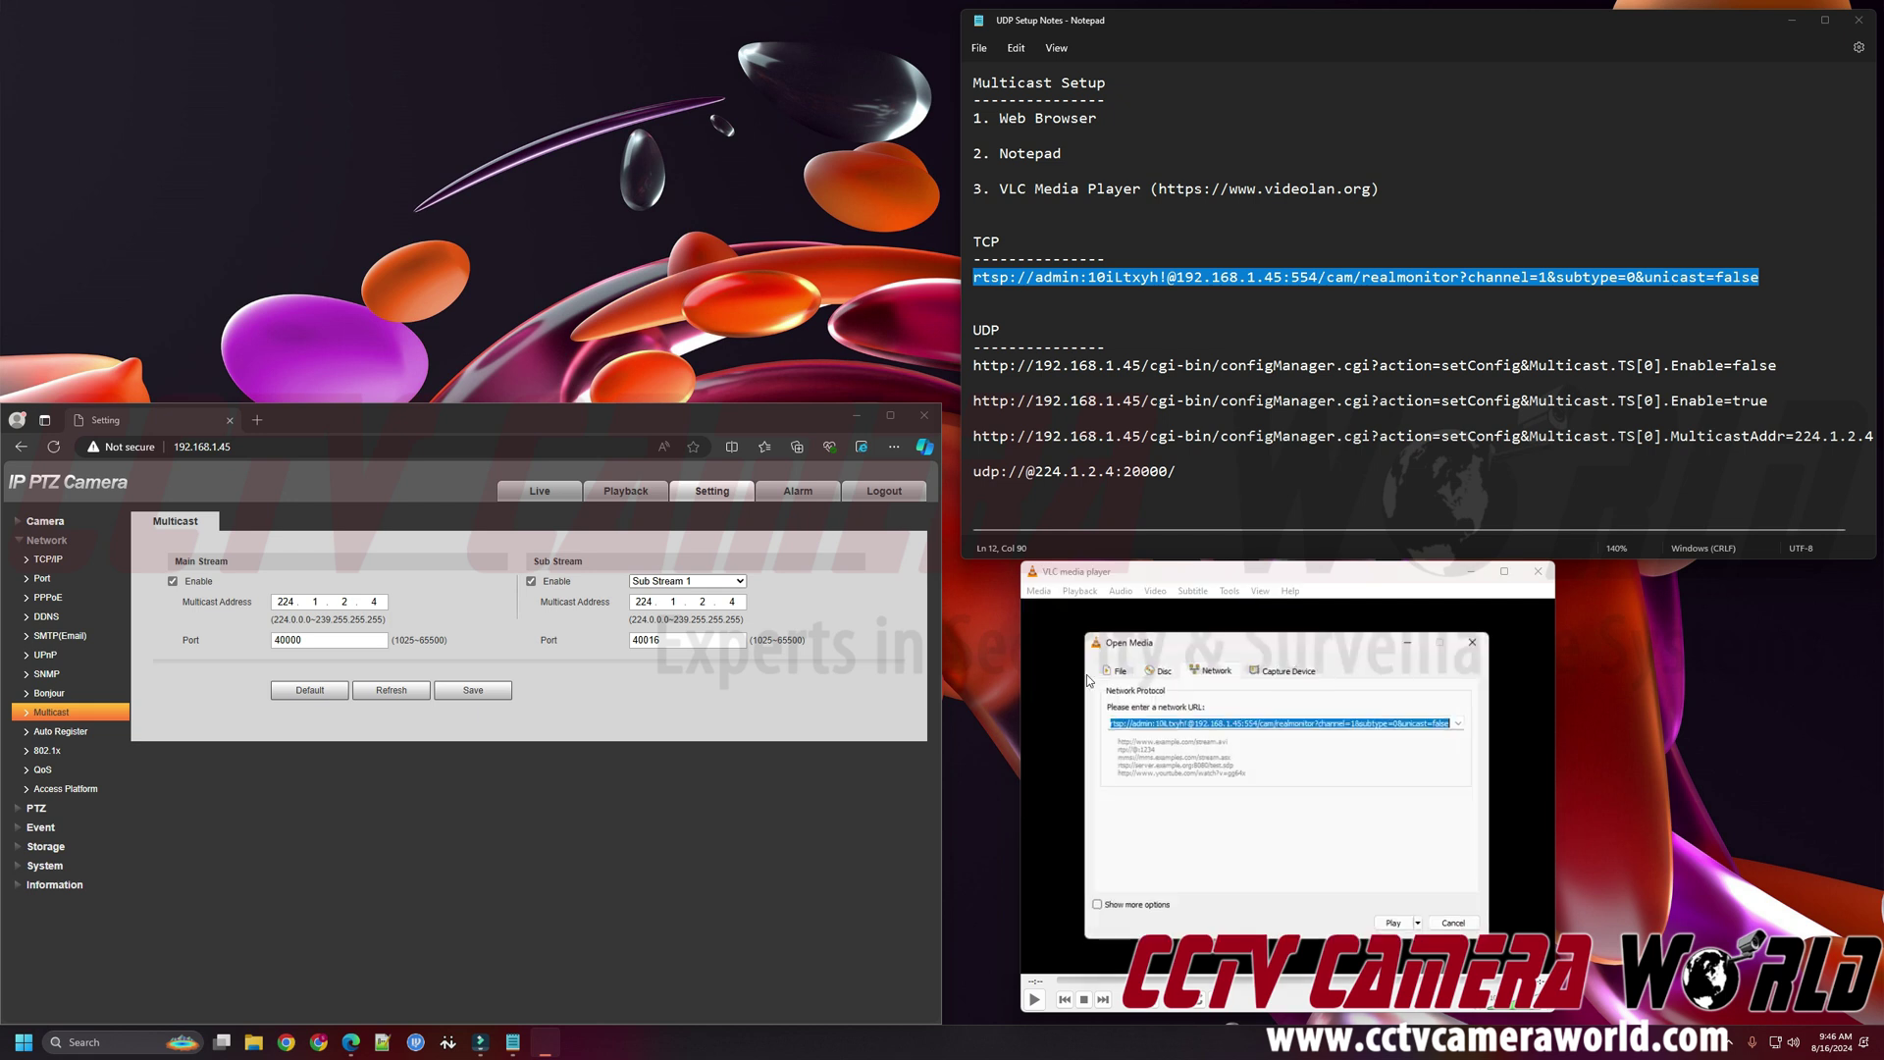
right_click(1150, 717)
left_click(1193, 803)
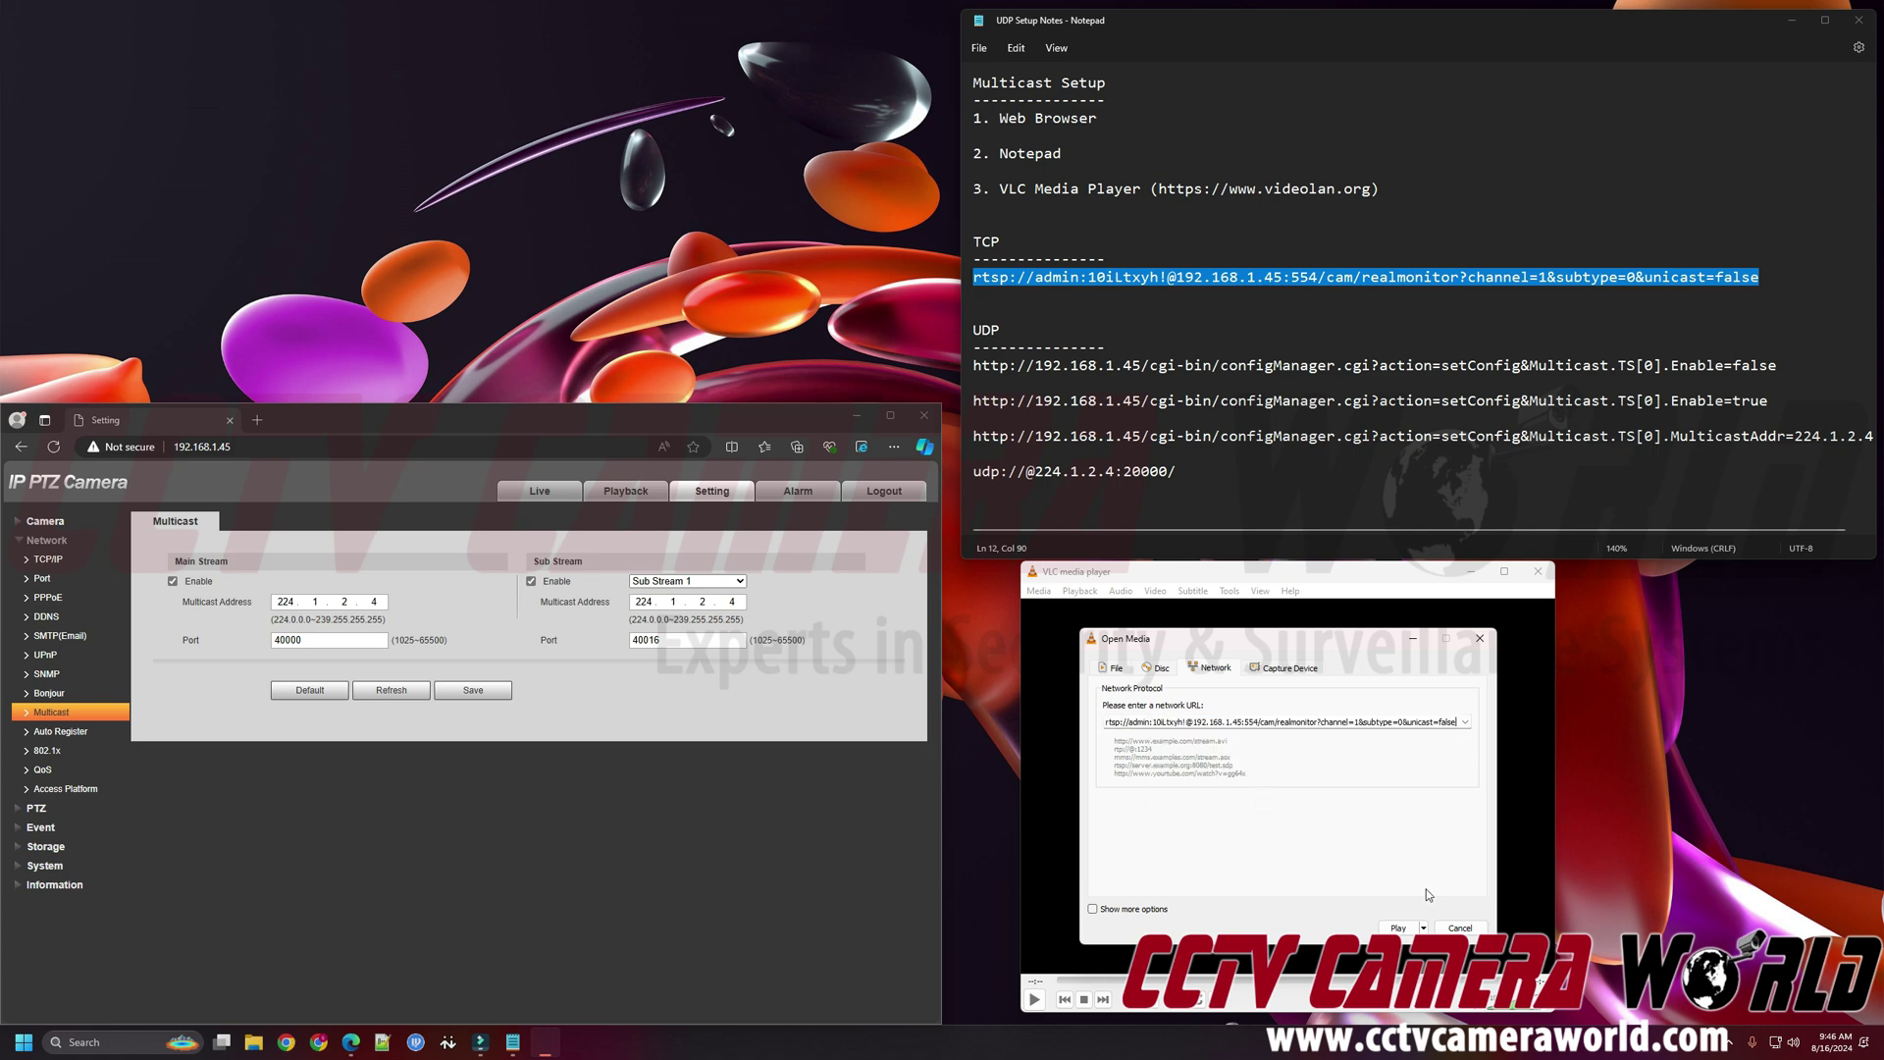
- Play the camera's rtsp stream, then stop it and move VLC under the notes
left_click(1400, 928)
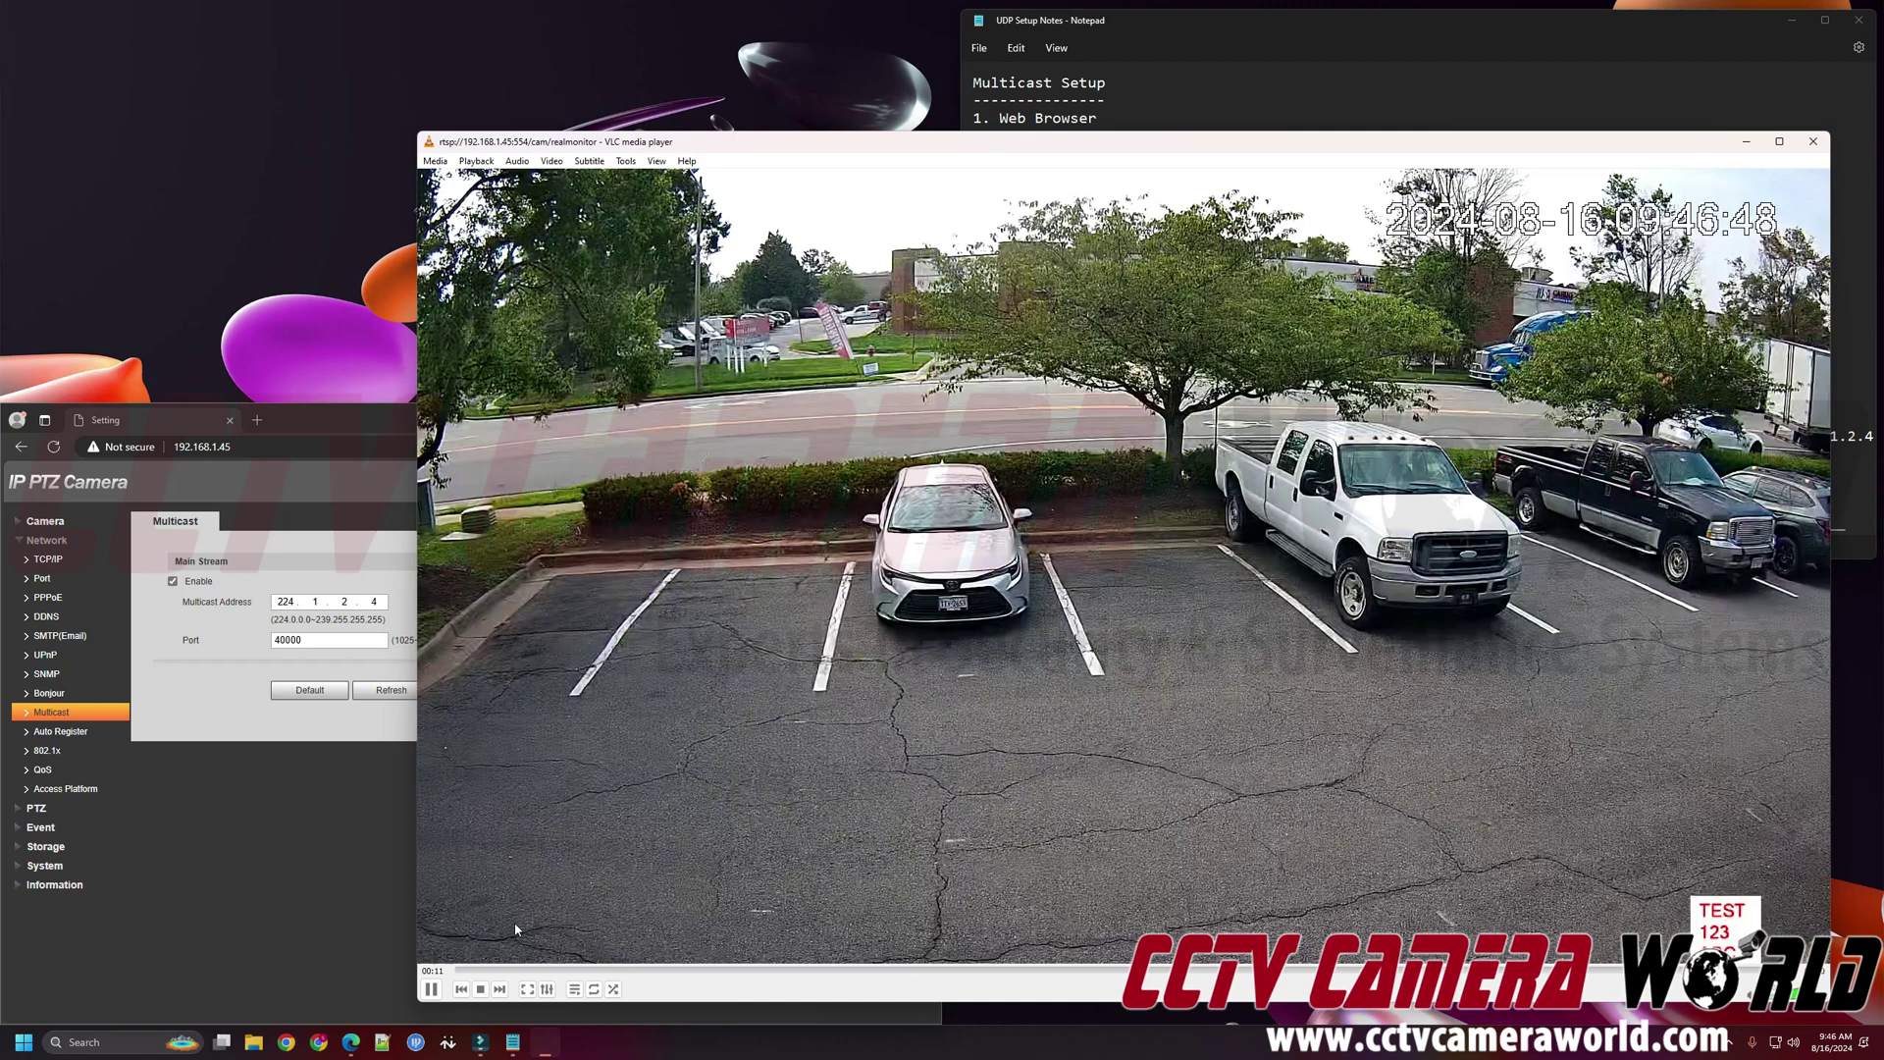
left_click(481, 990)
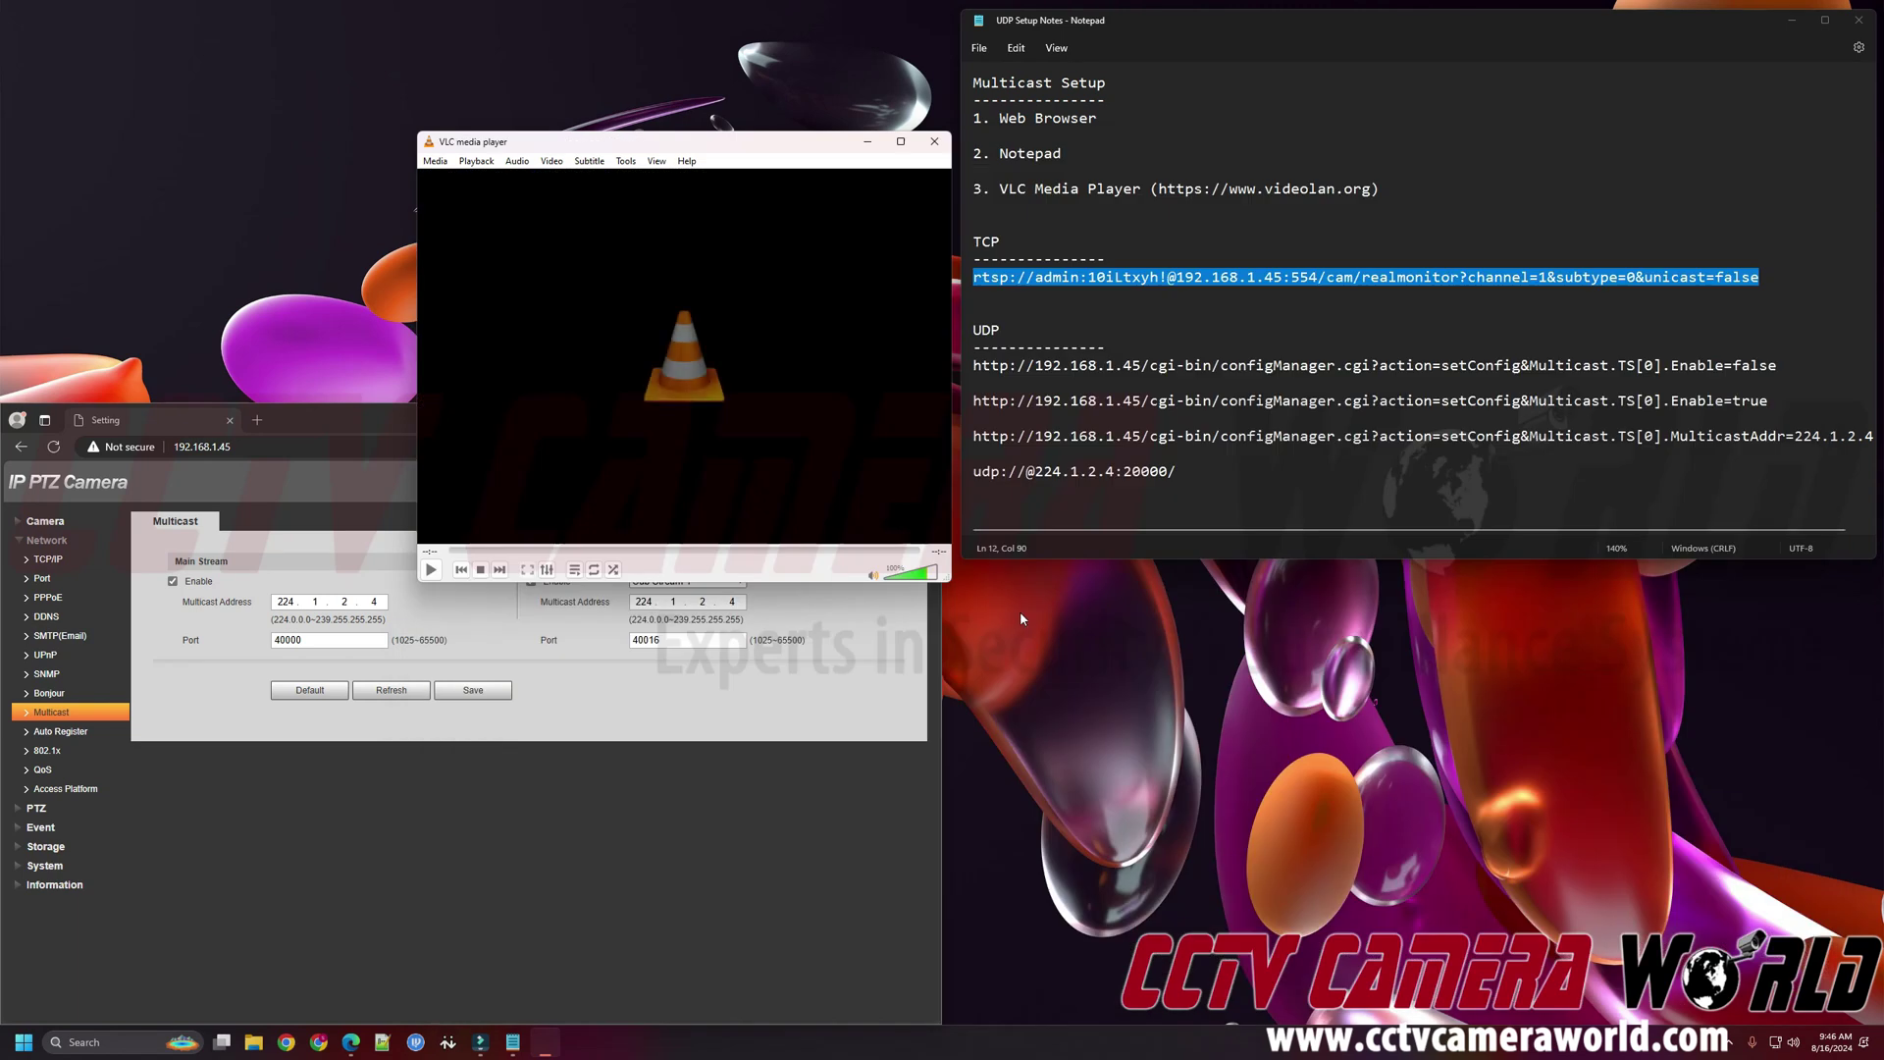
left_click_drag(691, 153, 1363, 612)
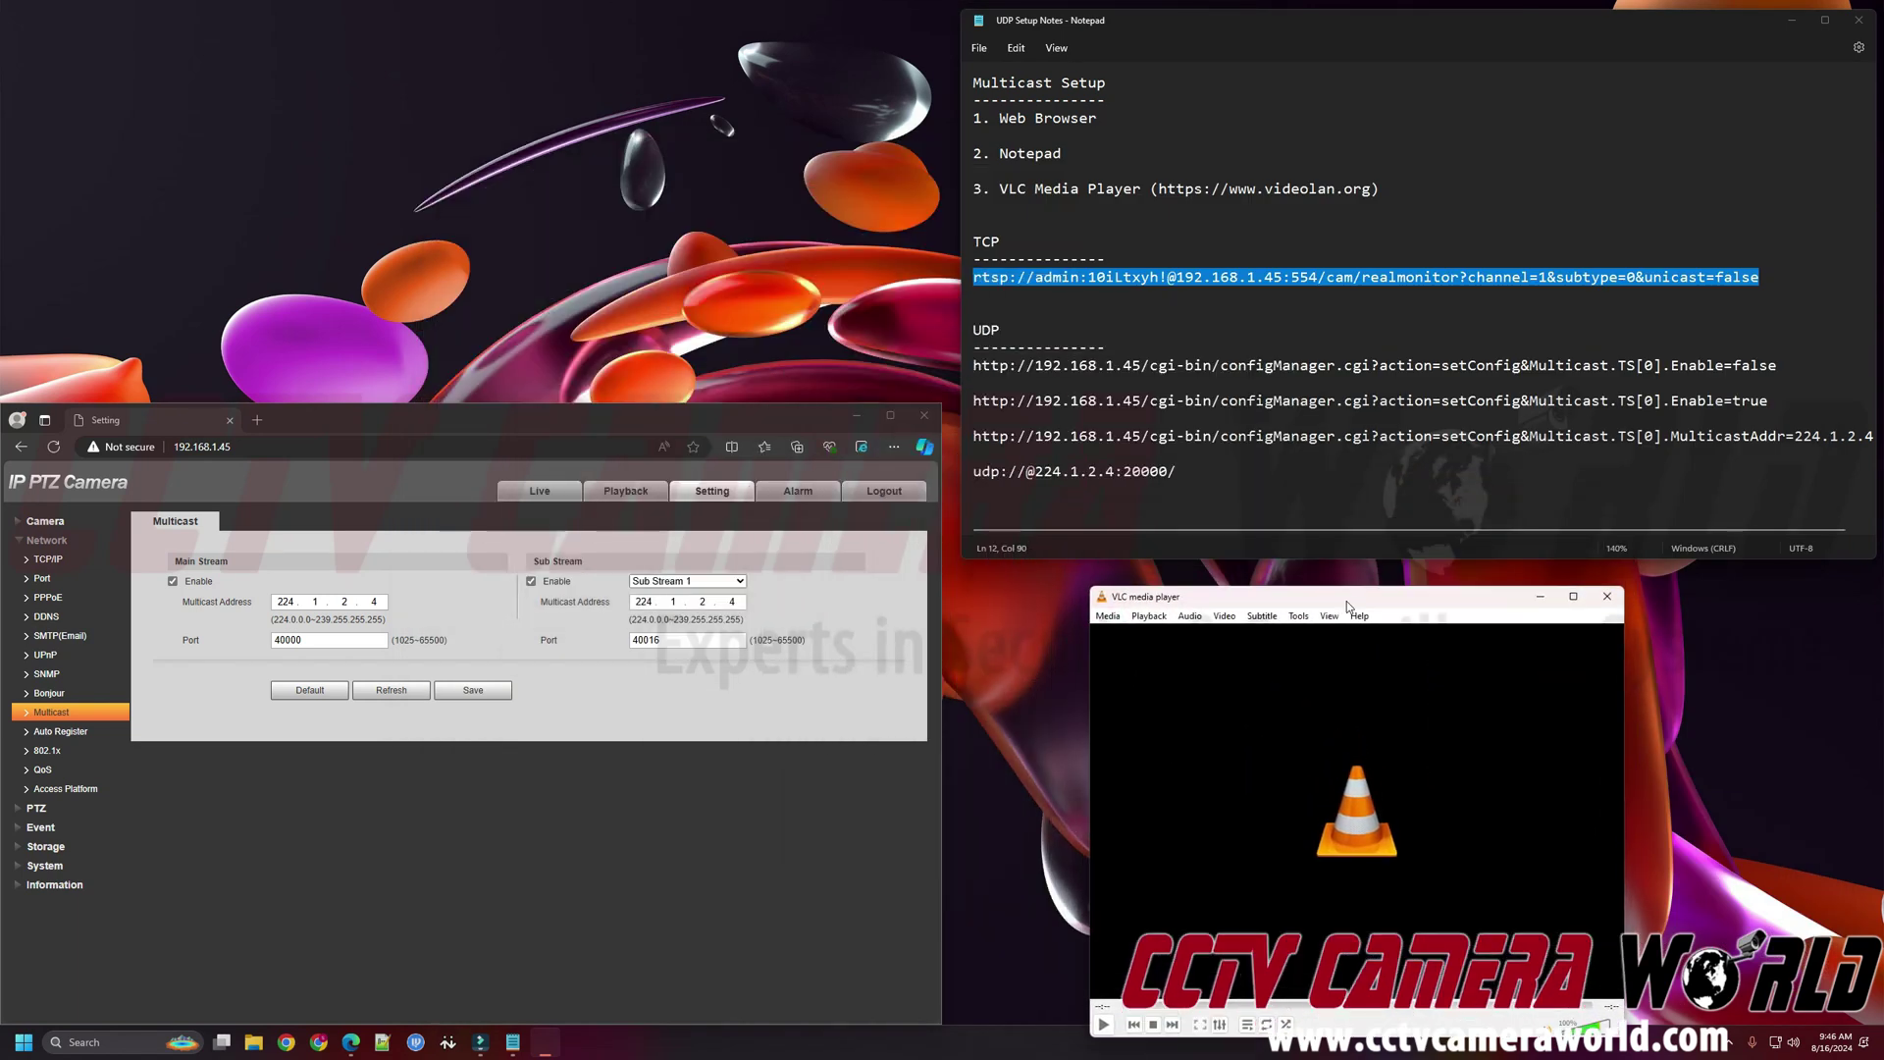
left_click(1271, 337)
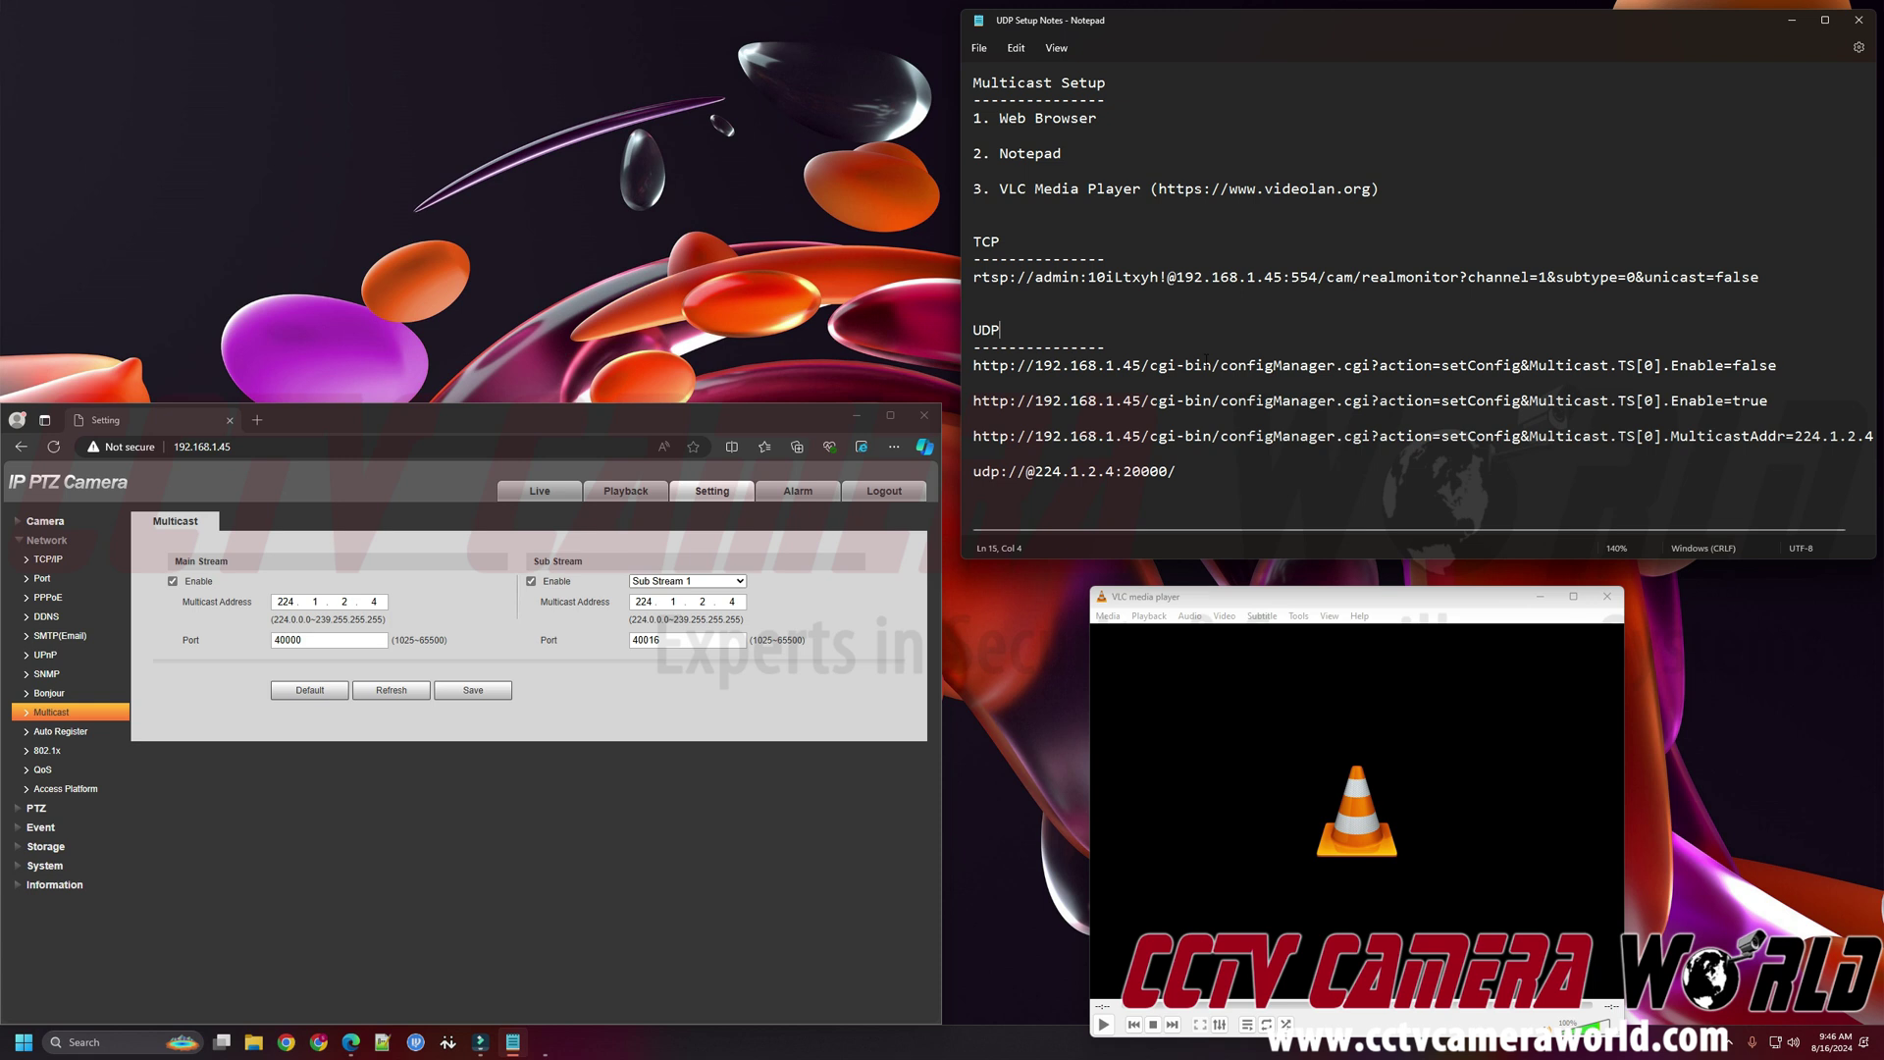
left_click_drag(1790, 363, 971, 365)
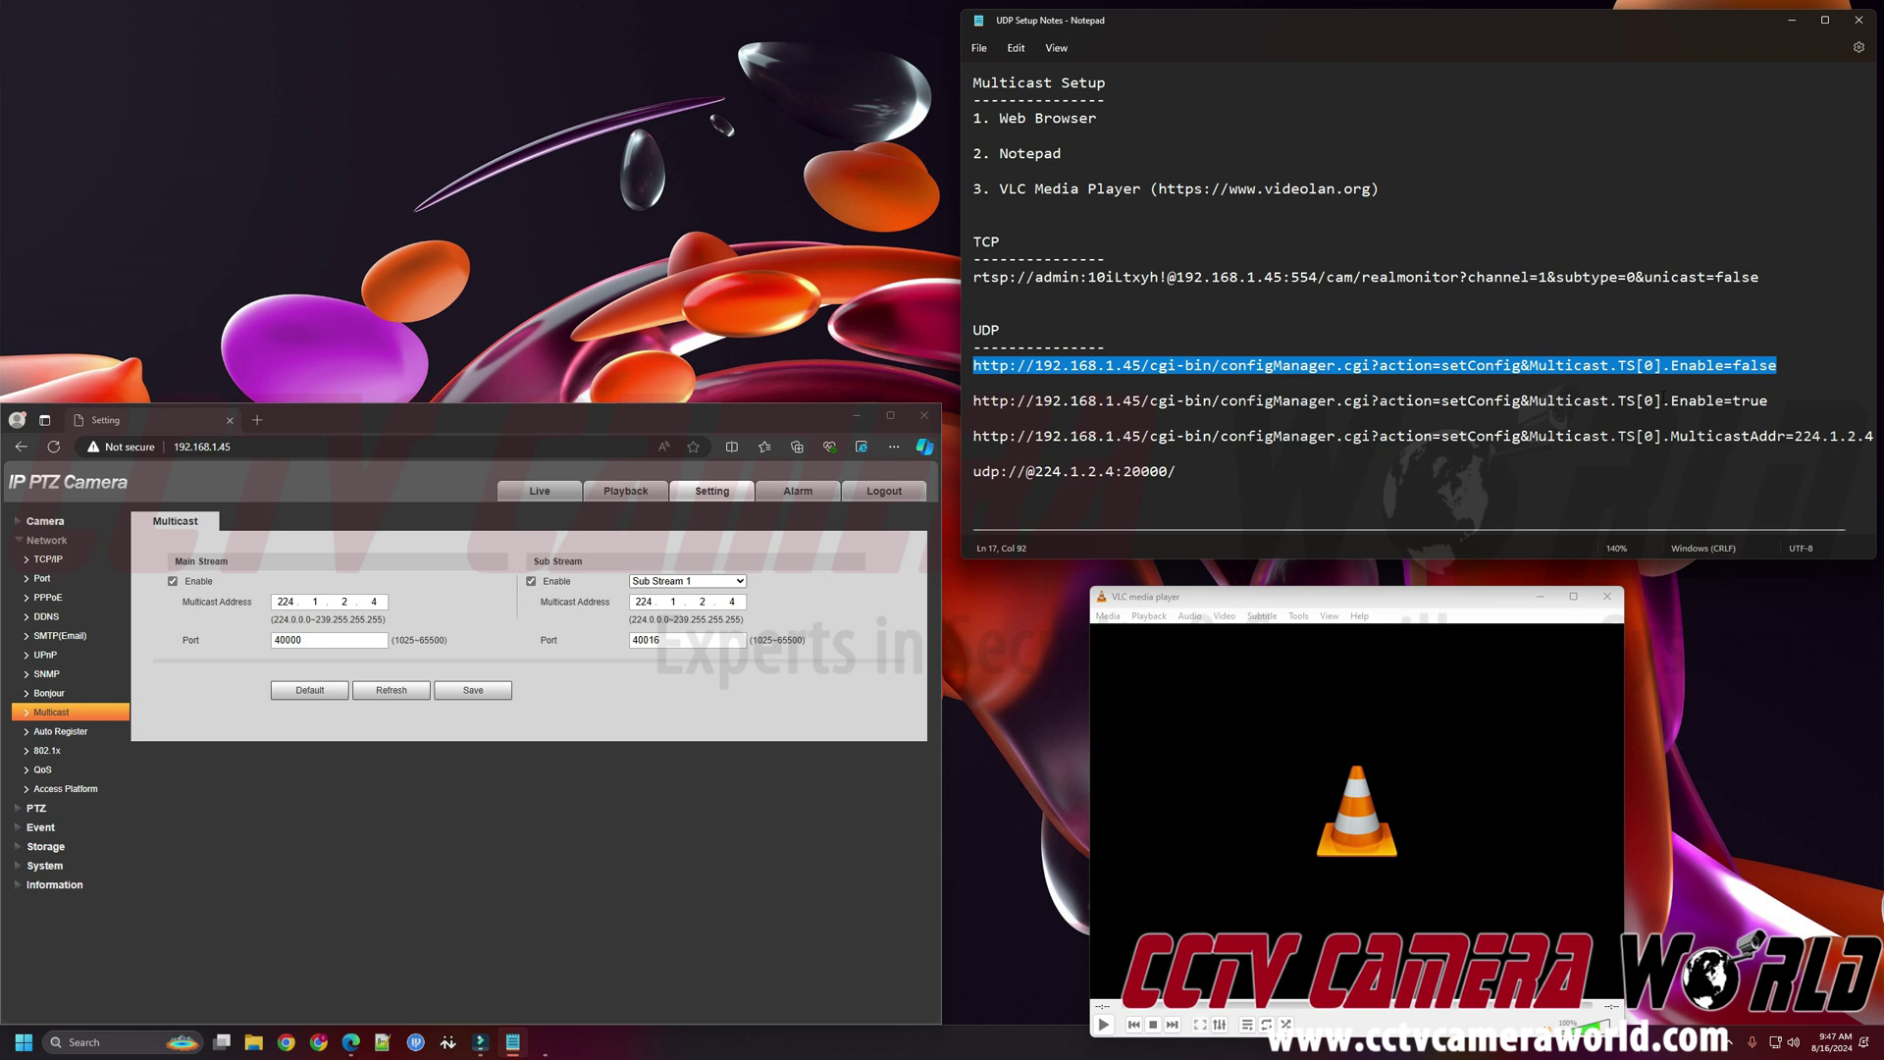
left_click_drag(1800, 375, 963, 367)
left_click(1067, 376)
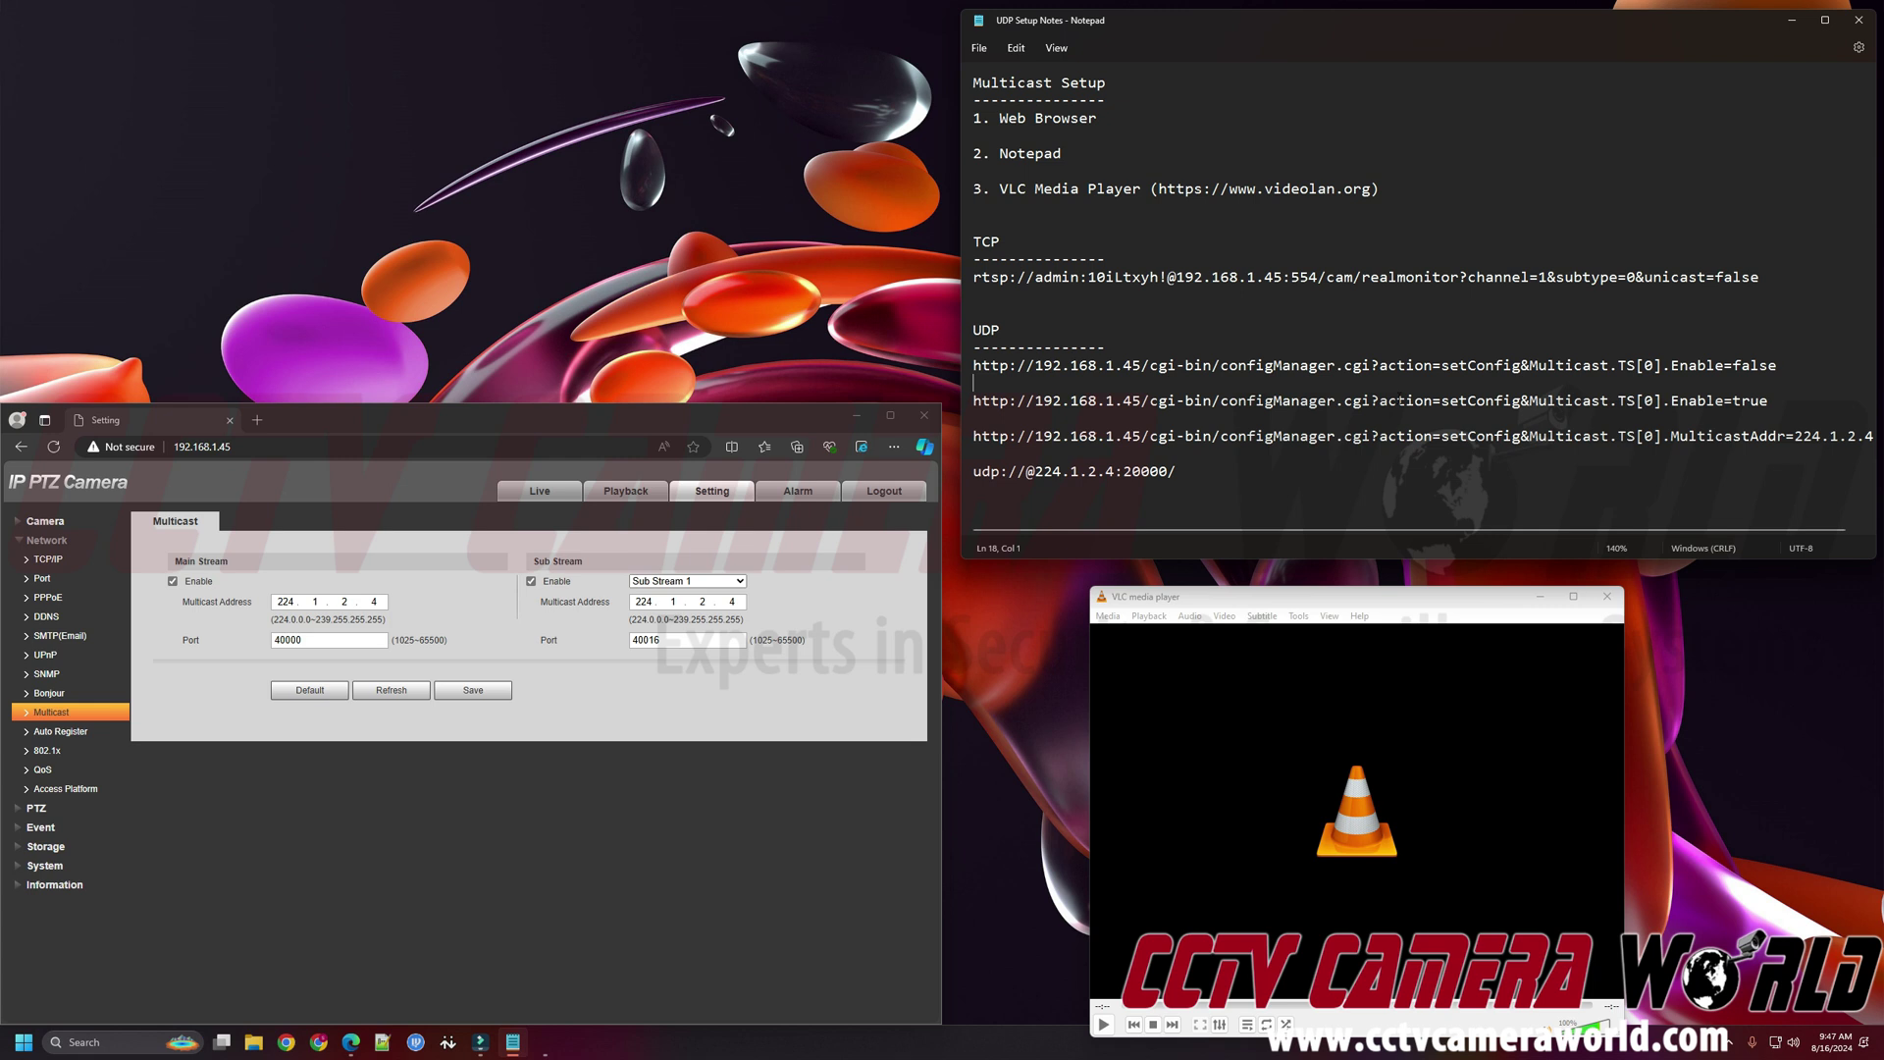
left_click_drag(1778, 393, 900, 404)
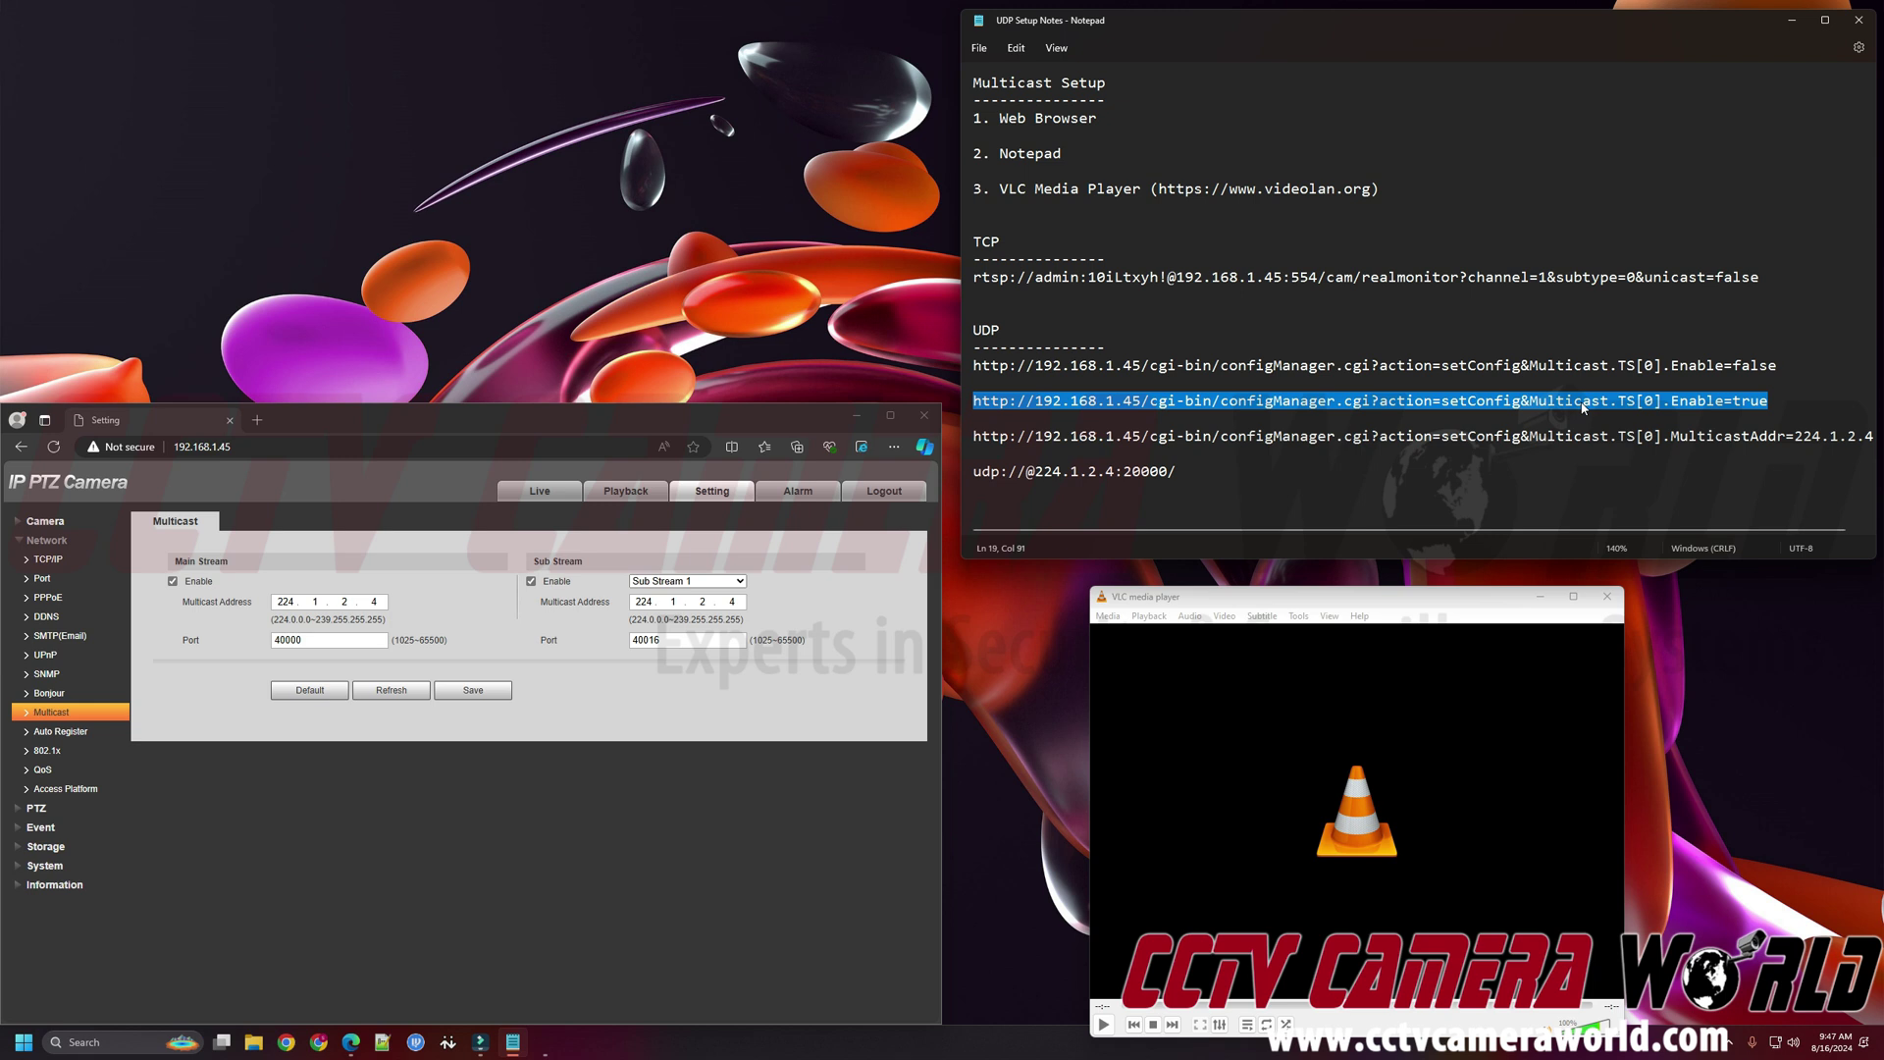
left_click_drag(1778, 366, 966, 369)
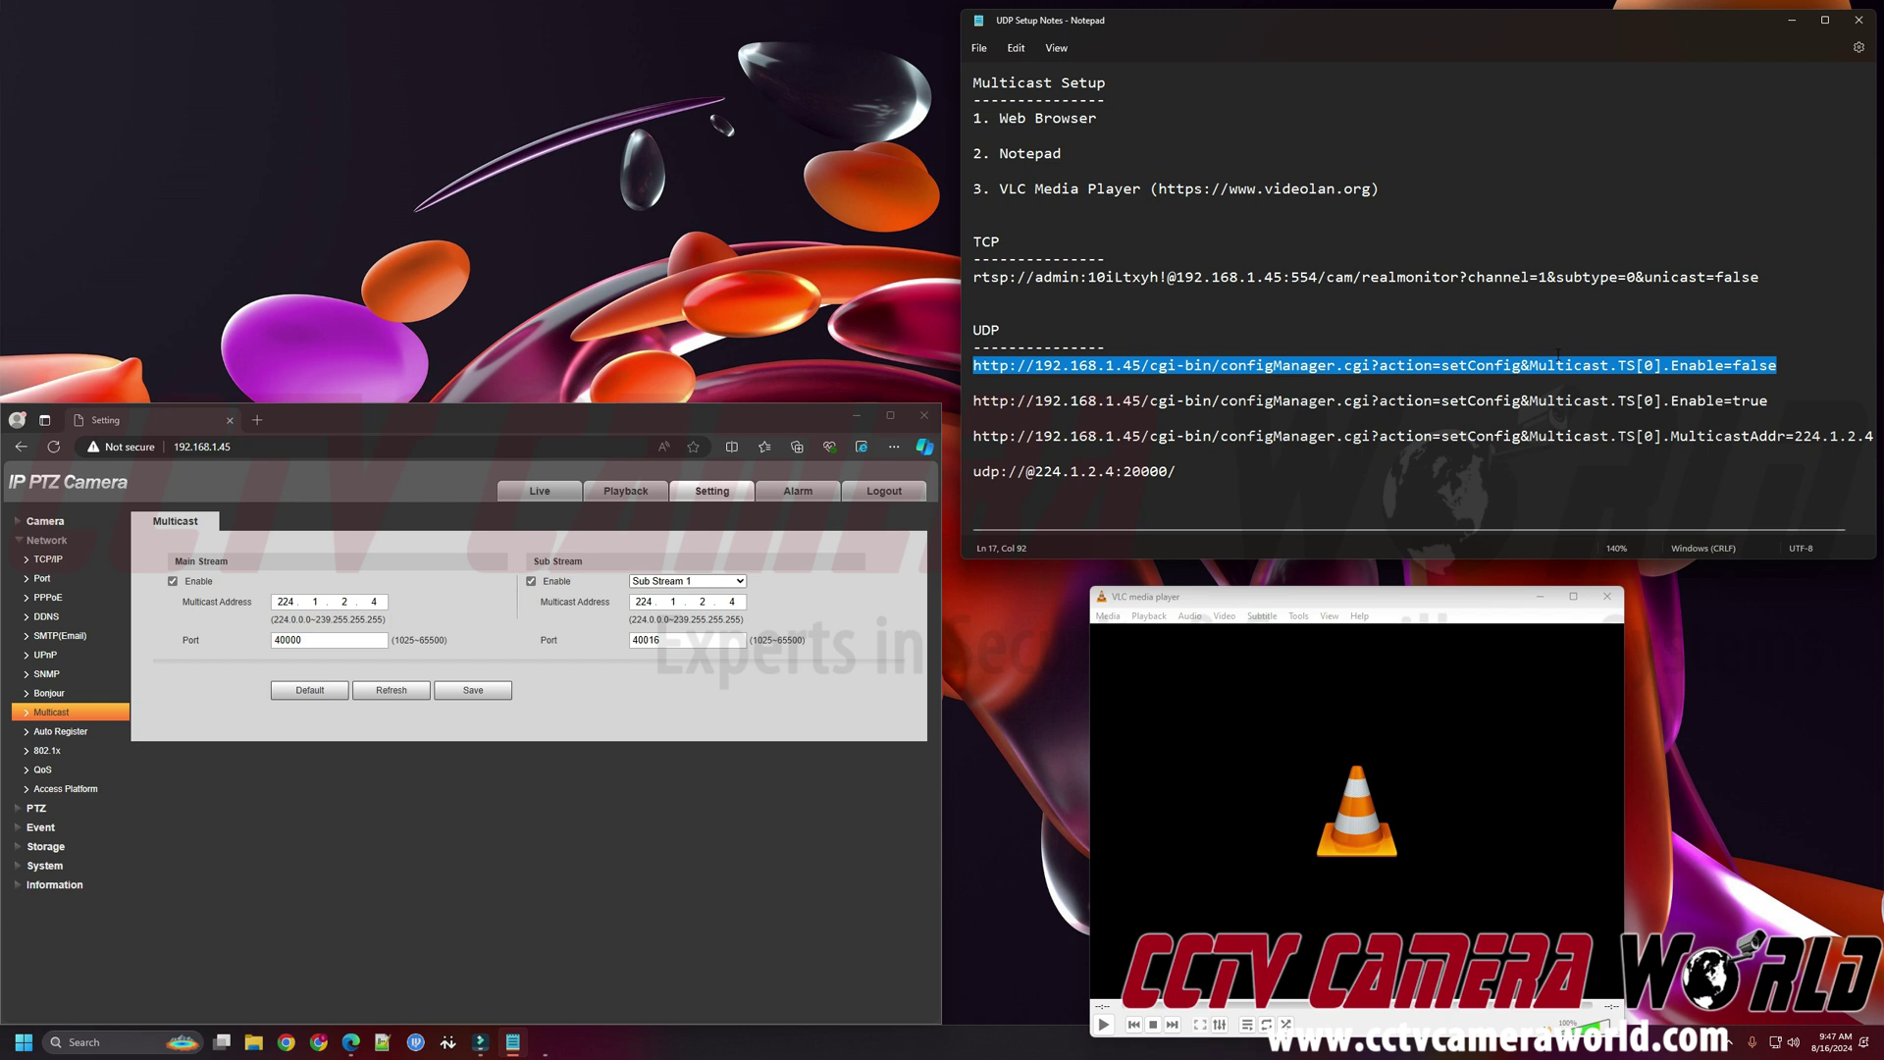
left_click_drag(1778, 366, 1671, 368)
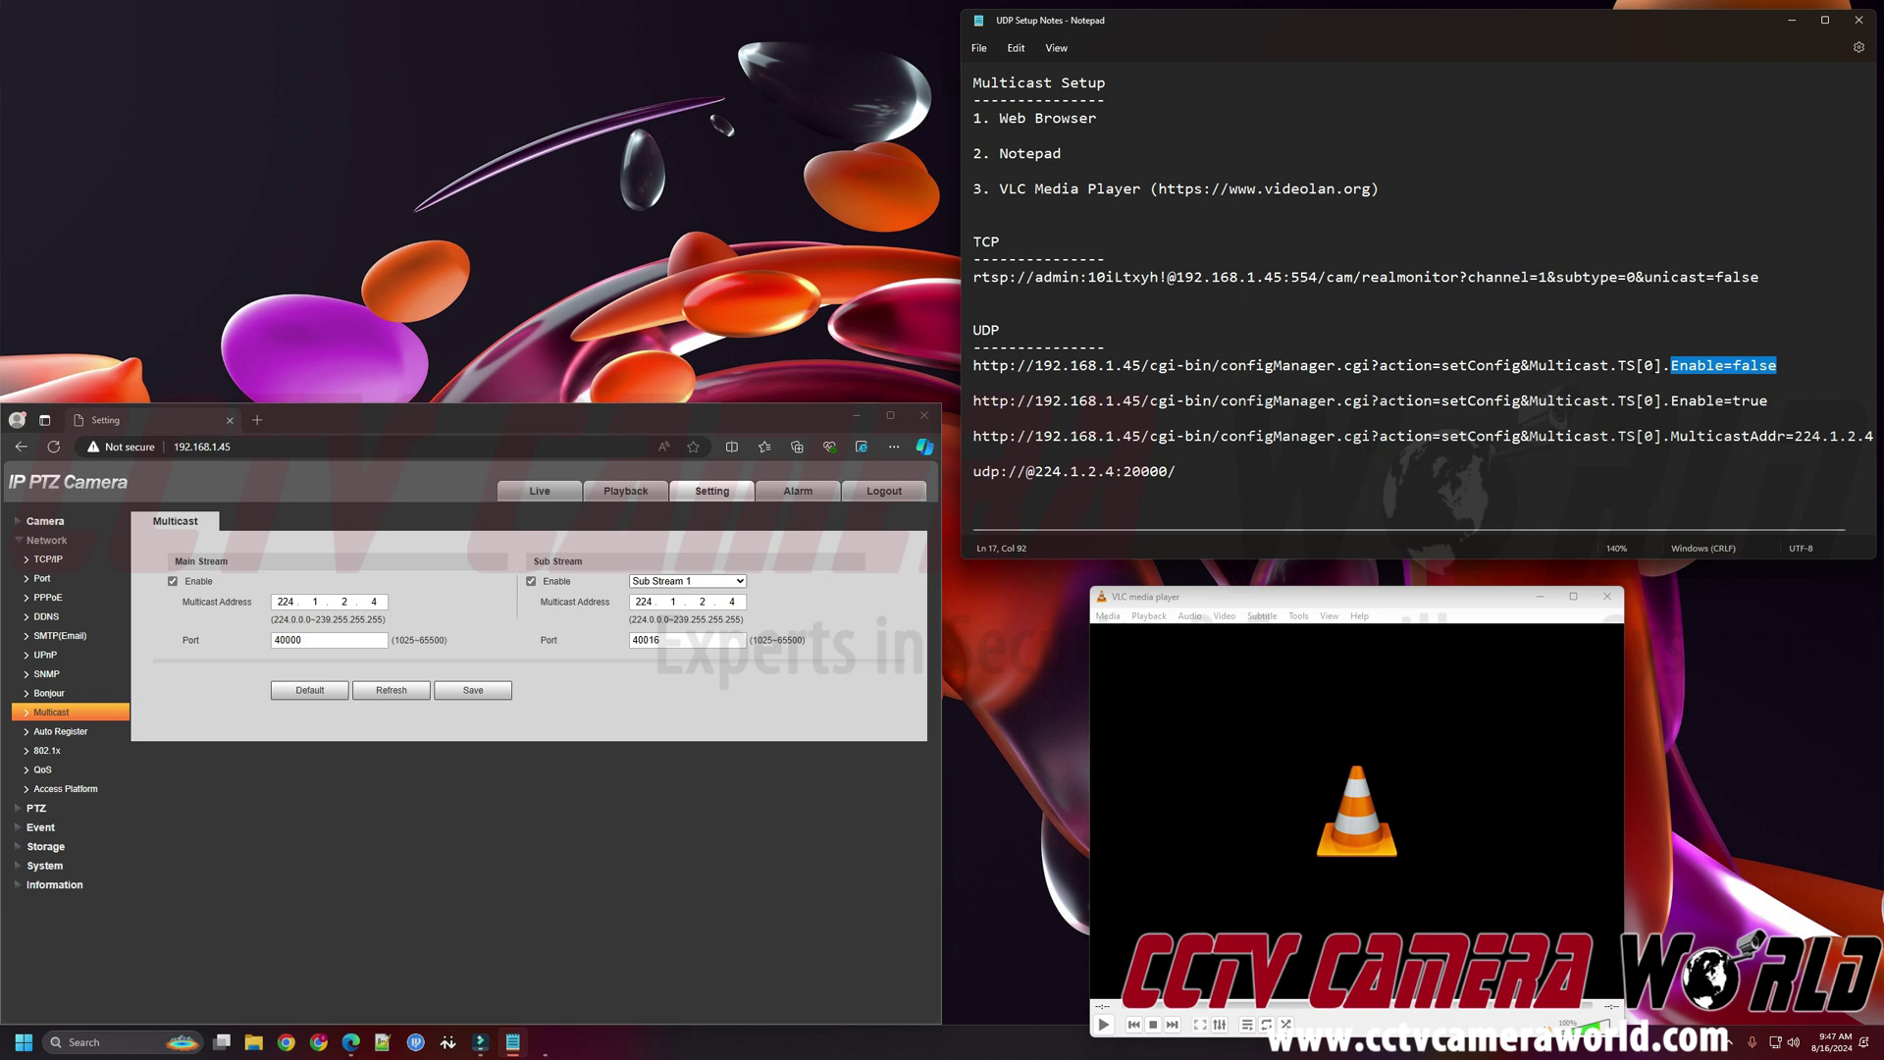
left_click_drag(1774, 396, 967, 410)
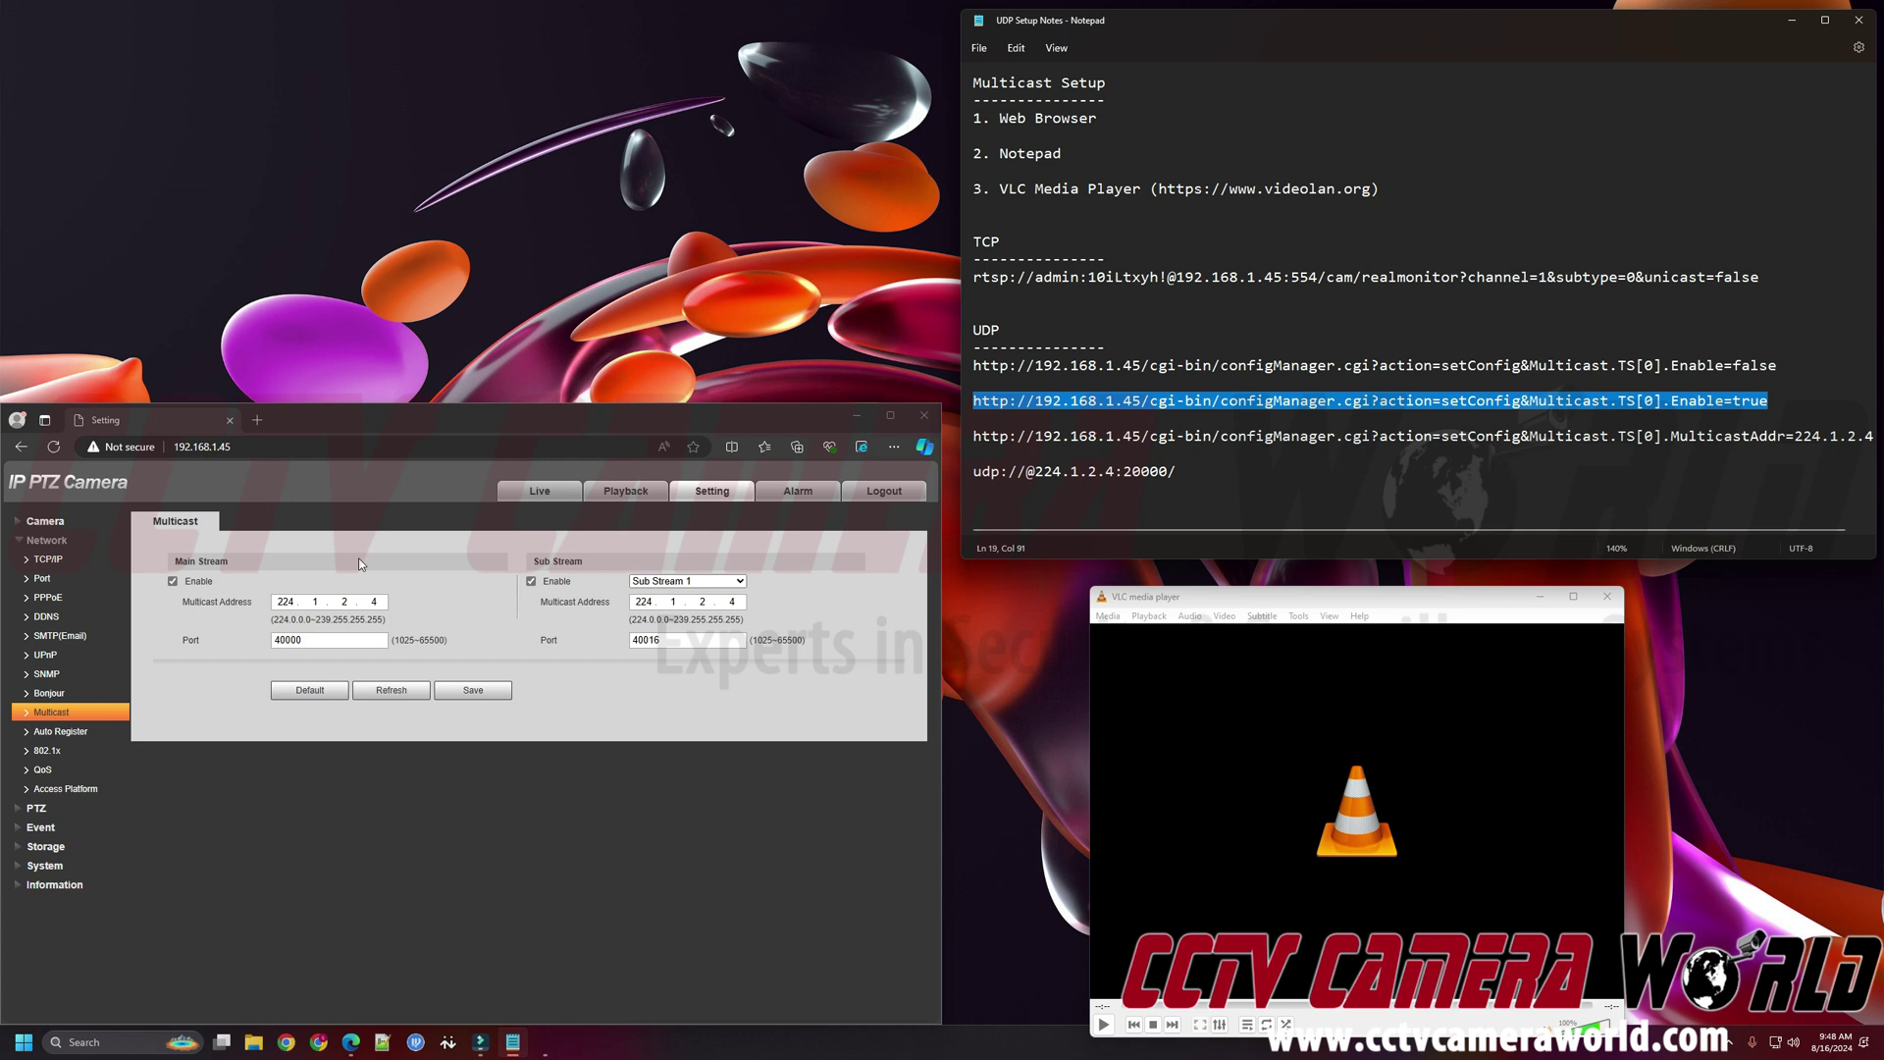
- Uncheck multicast Enable for both Main Stream and Sub Stream and save
left_click(181, 582)
left_click(564, 581)
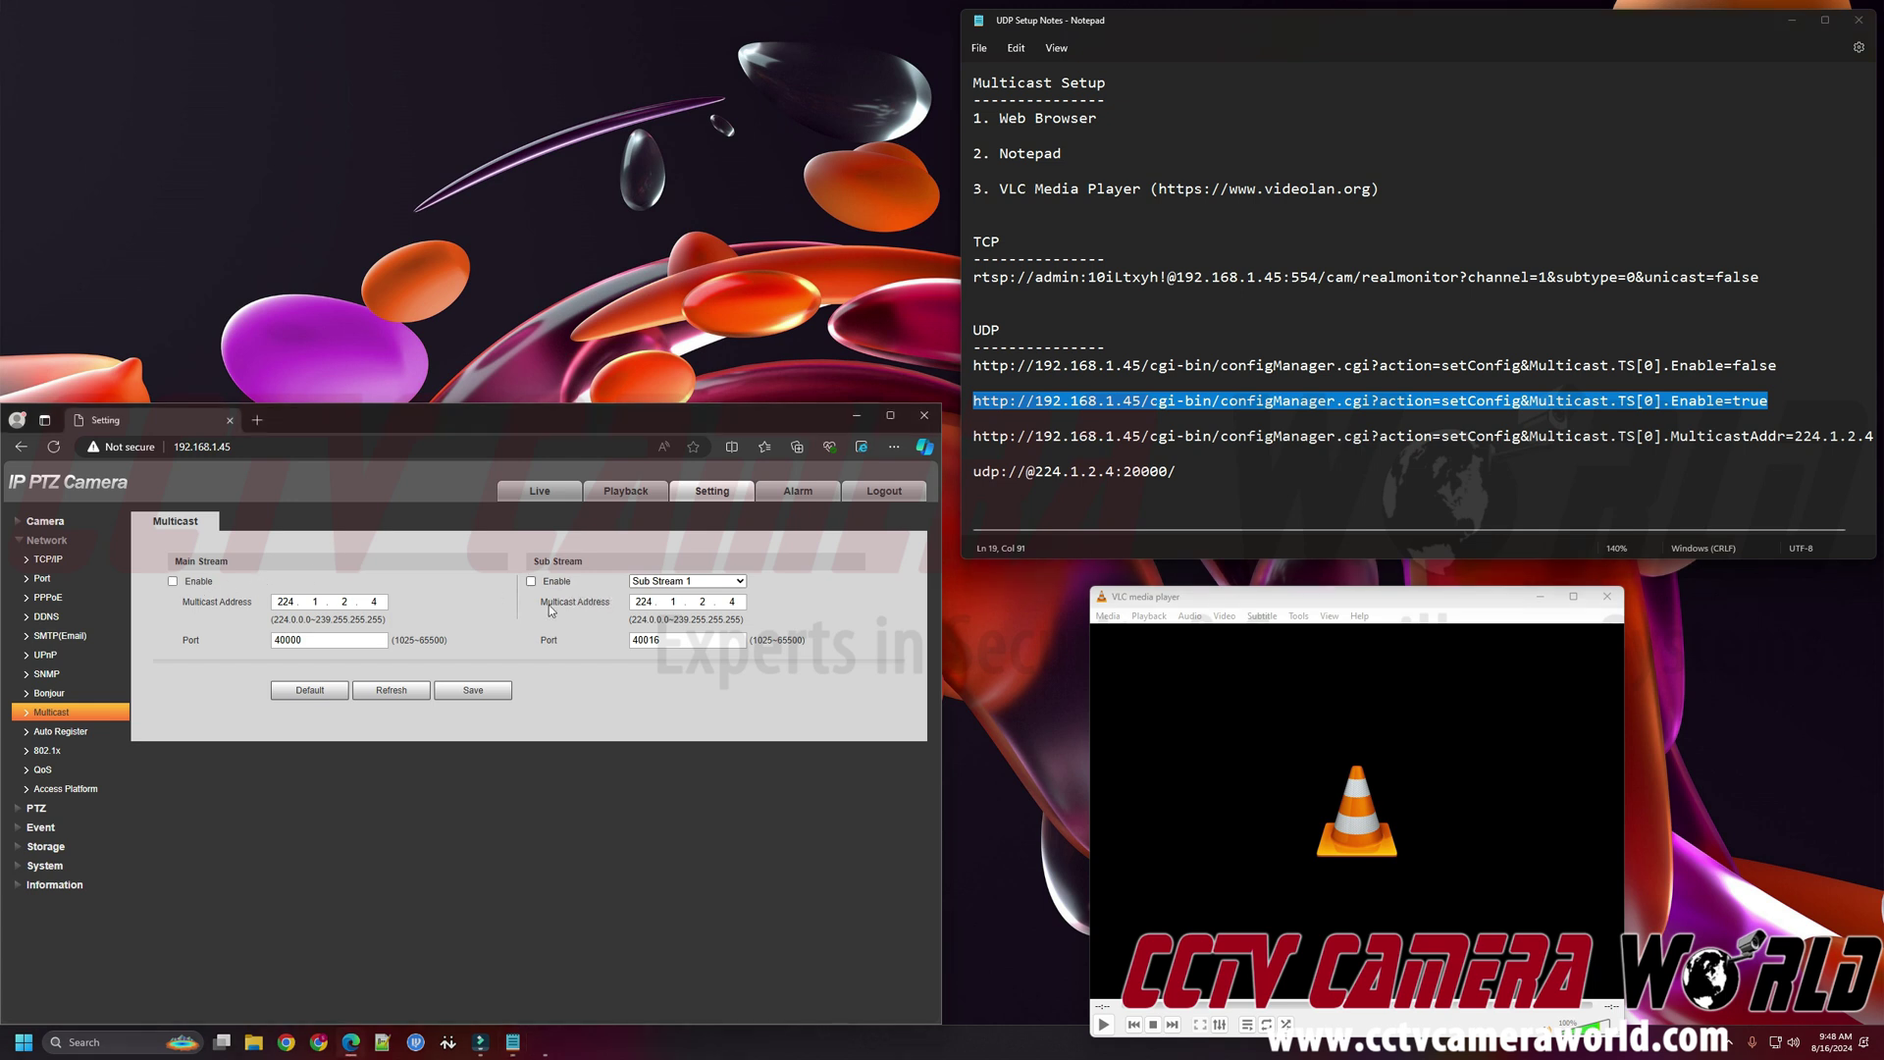
left_click(490, 694)
- Open a new Edge tab and select the Multicast Enable=true URL line in the notes
left_click(254, 428)
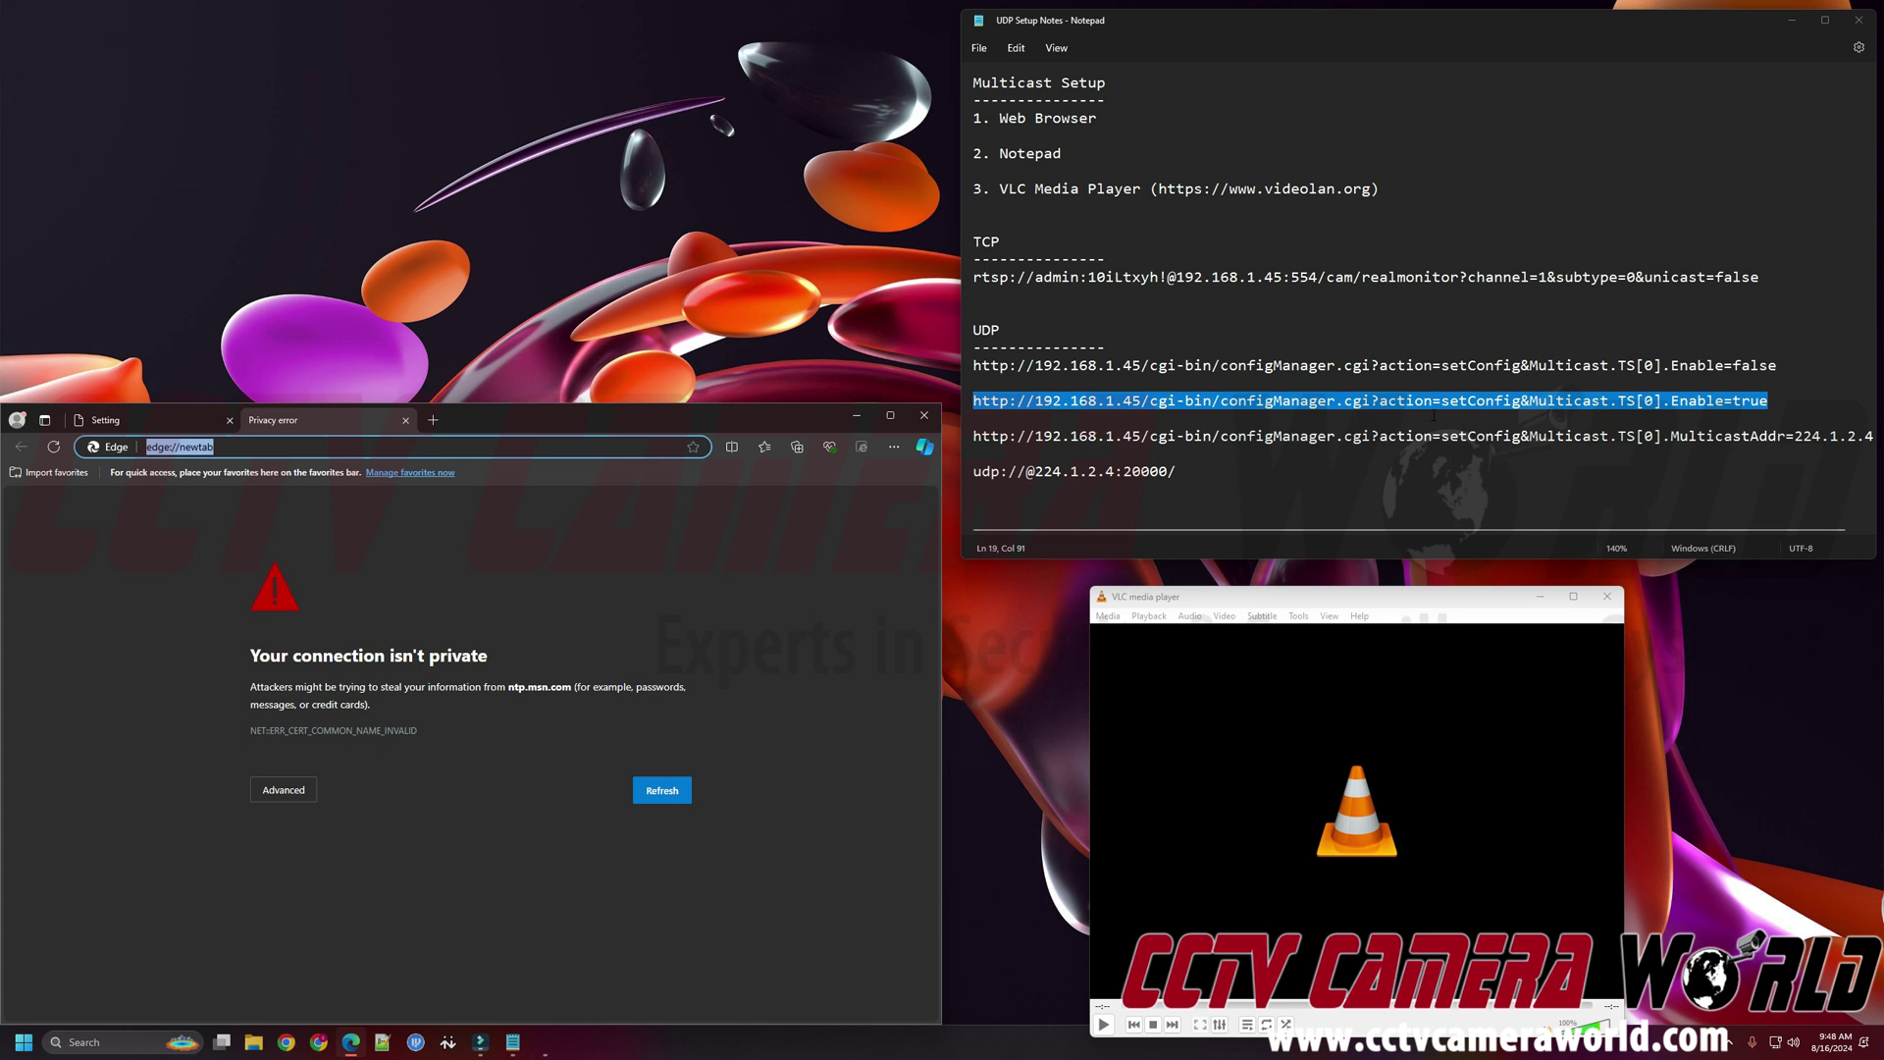
left_click(976, 382)
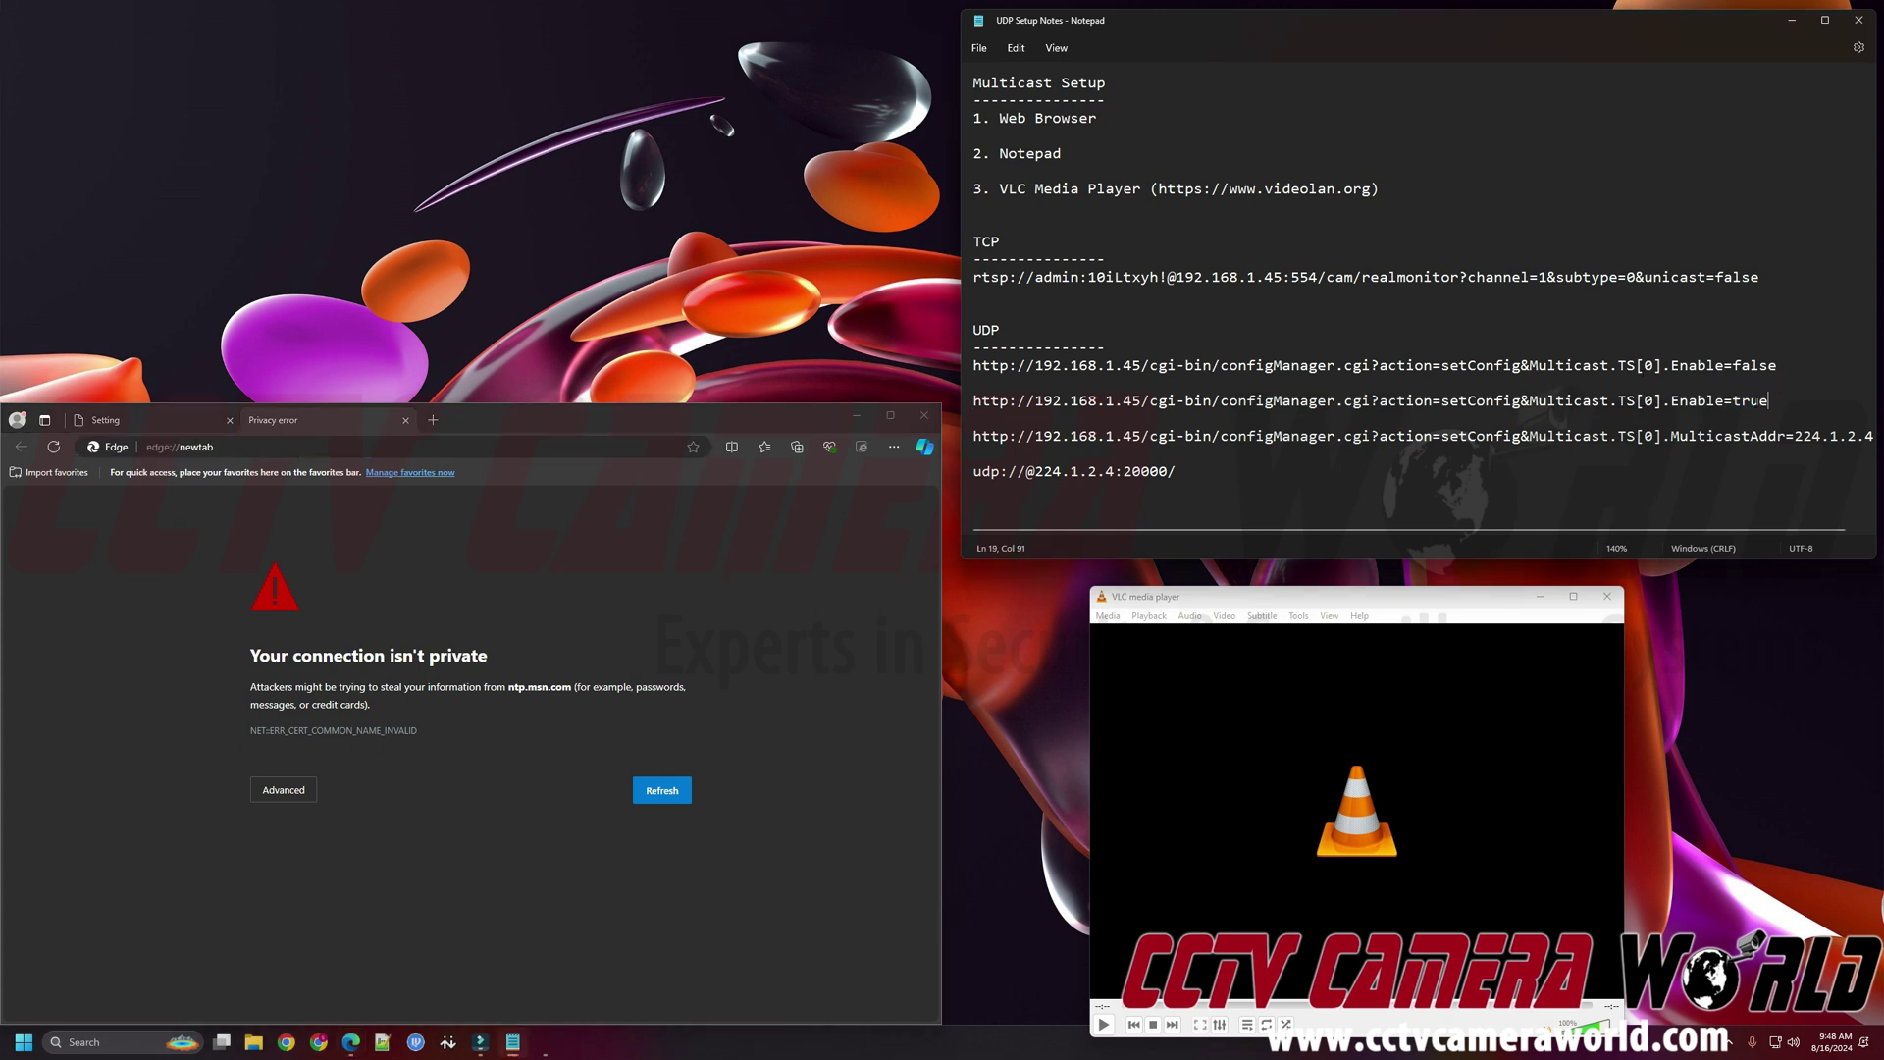
left_click_drag(1768, 400, 972, 401)
left_click_drag(1768, 400, 969, 396)
key("ctrl+c")
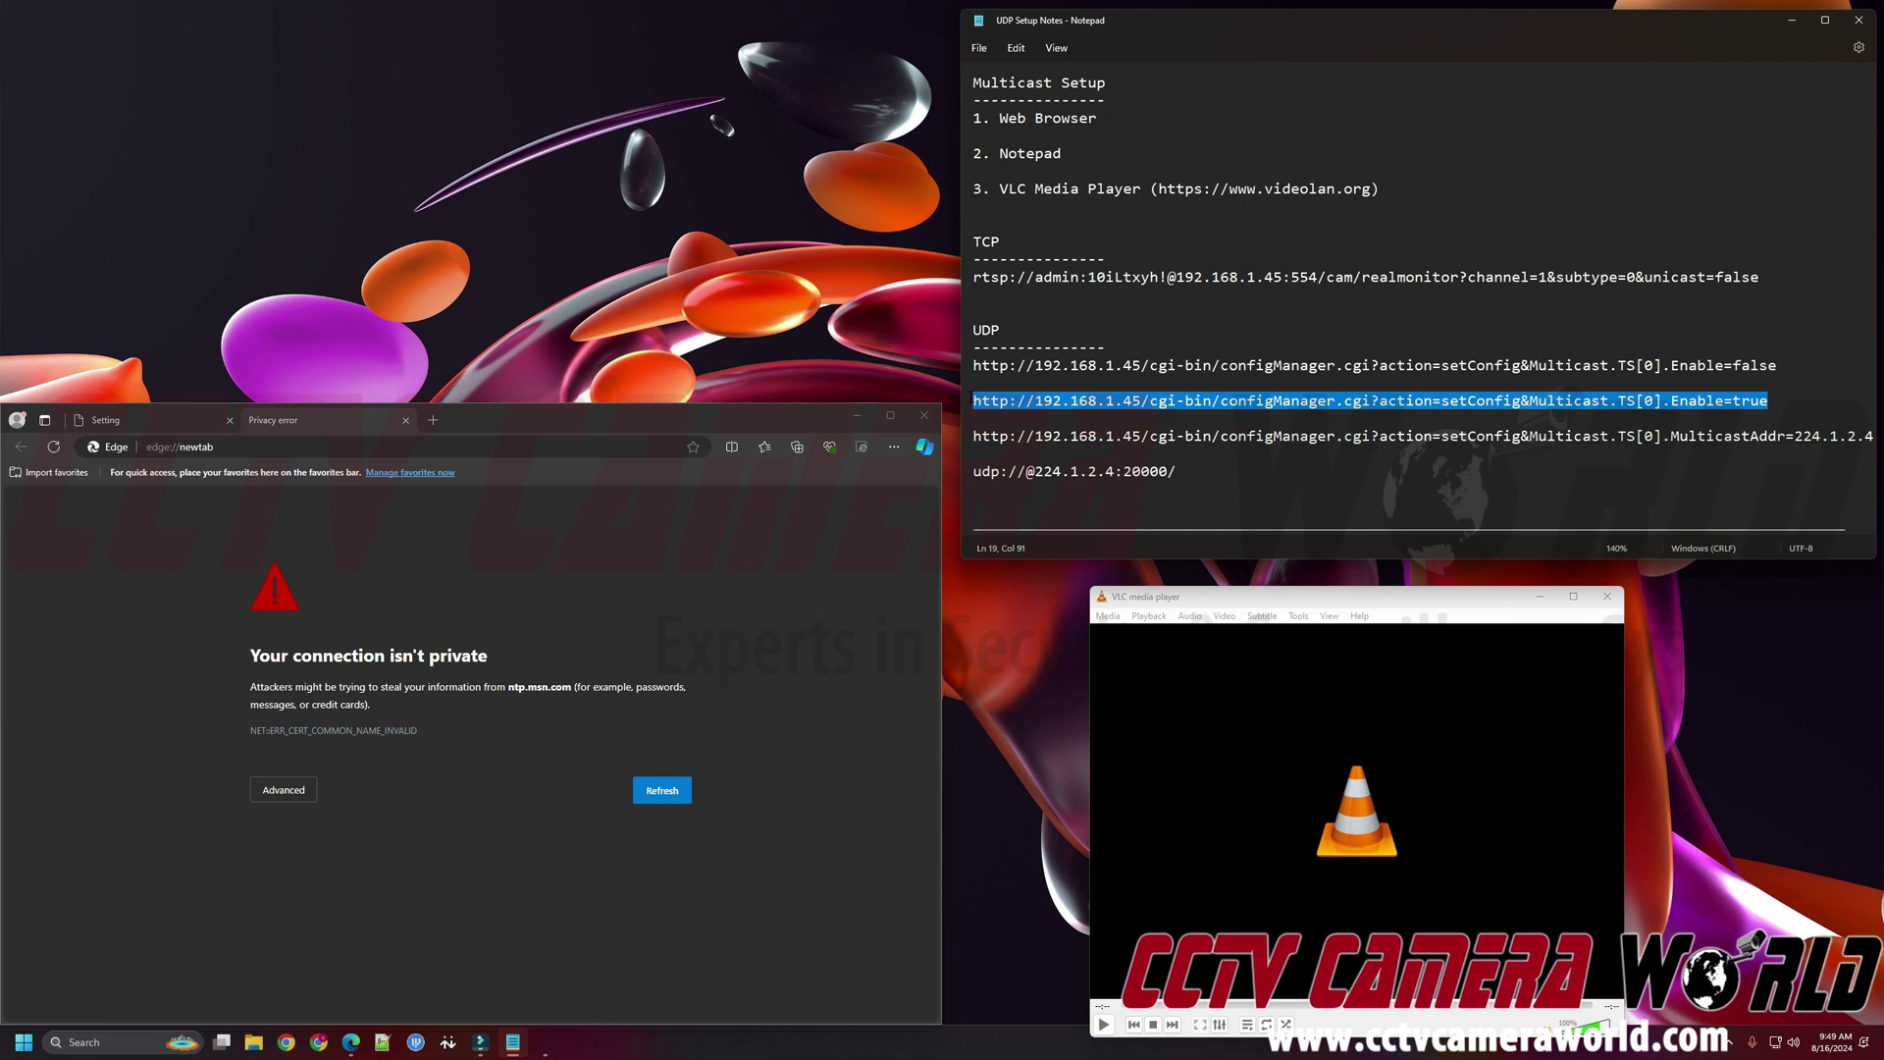
- Paste and load the Enable=true configManager URL in the new tab, getting an OK reply
left_click(675, 432)
left_click(233, 446)
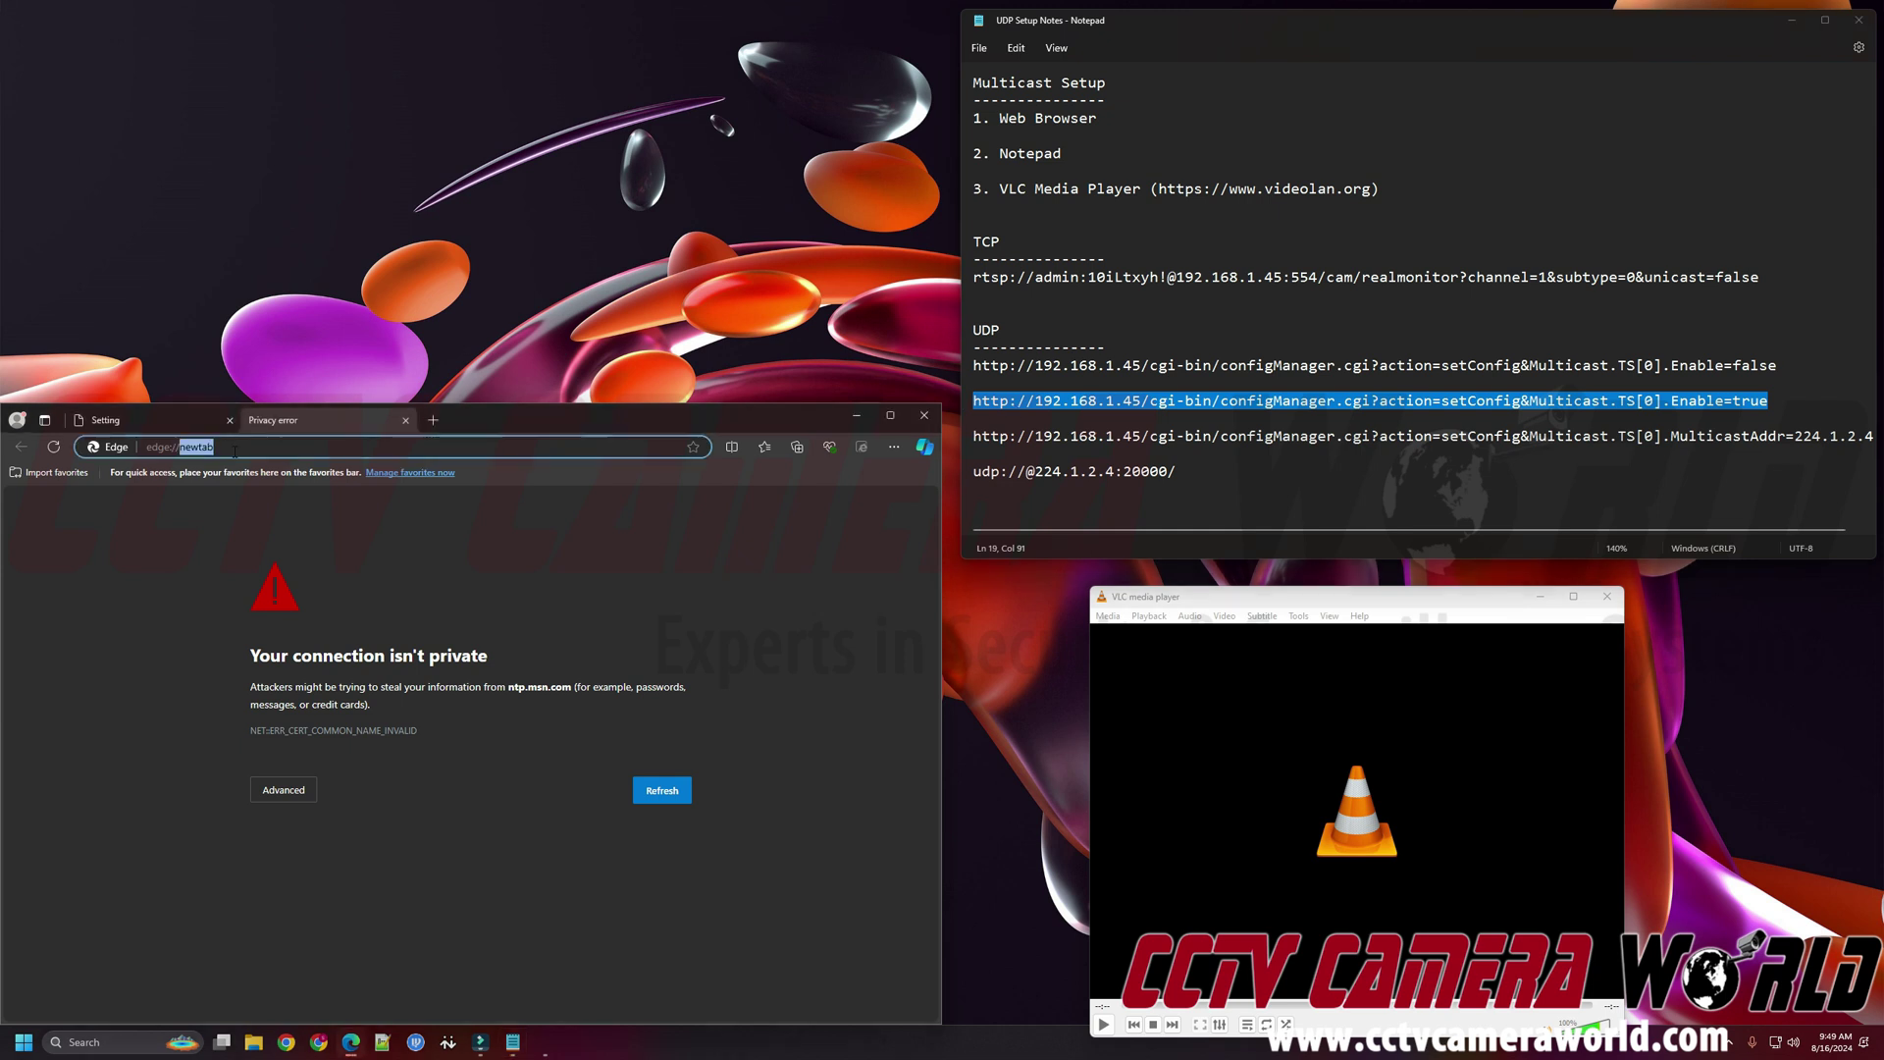
key("ctrl+v")
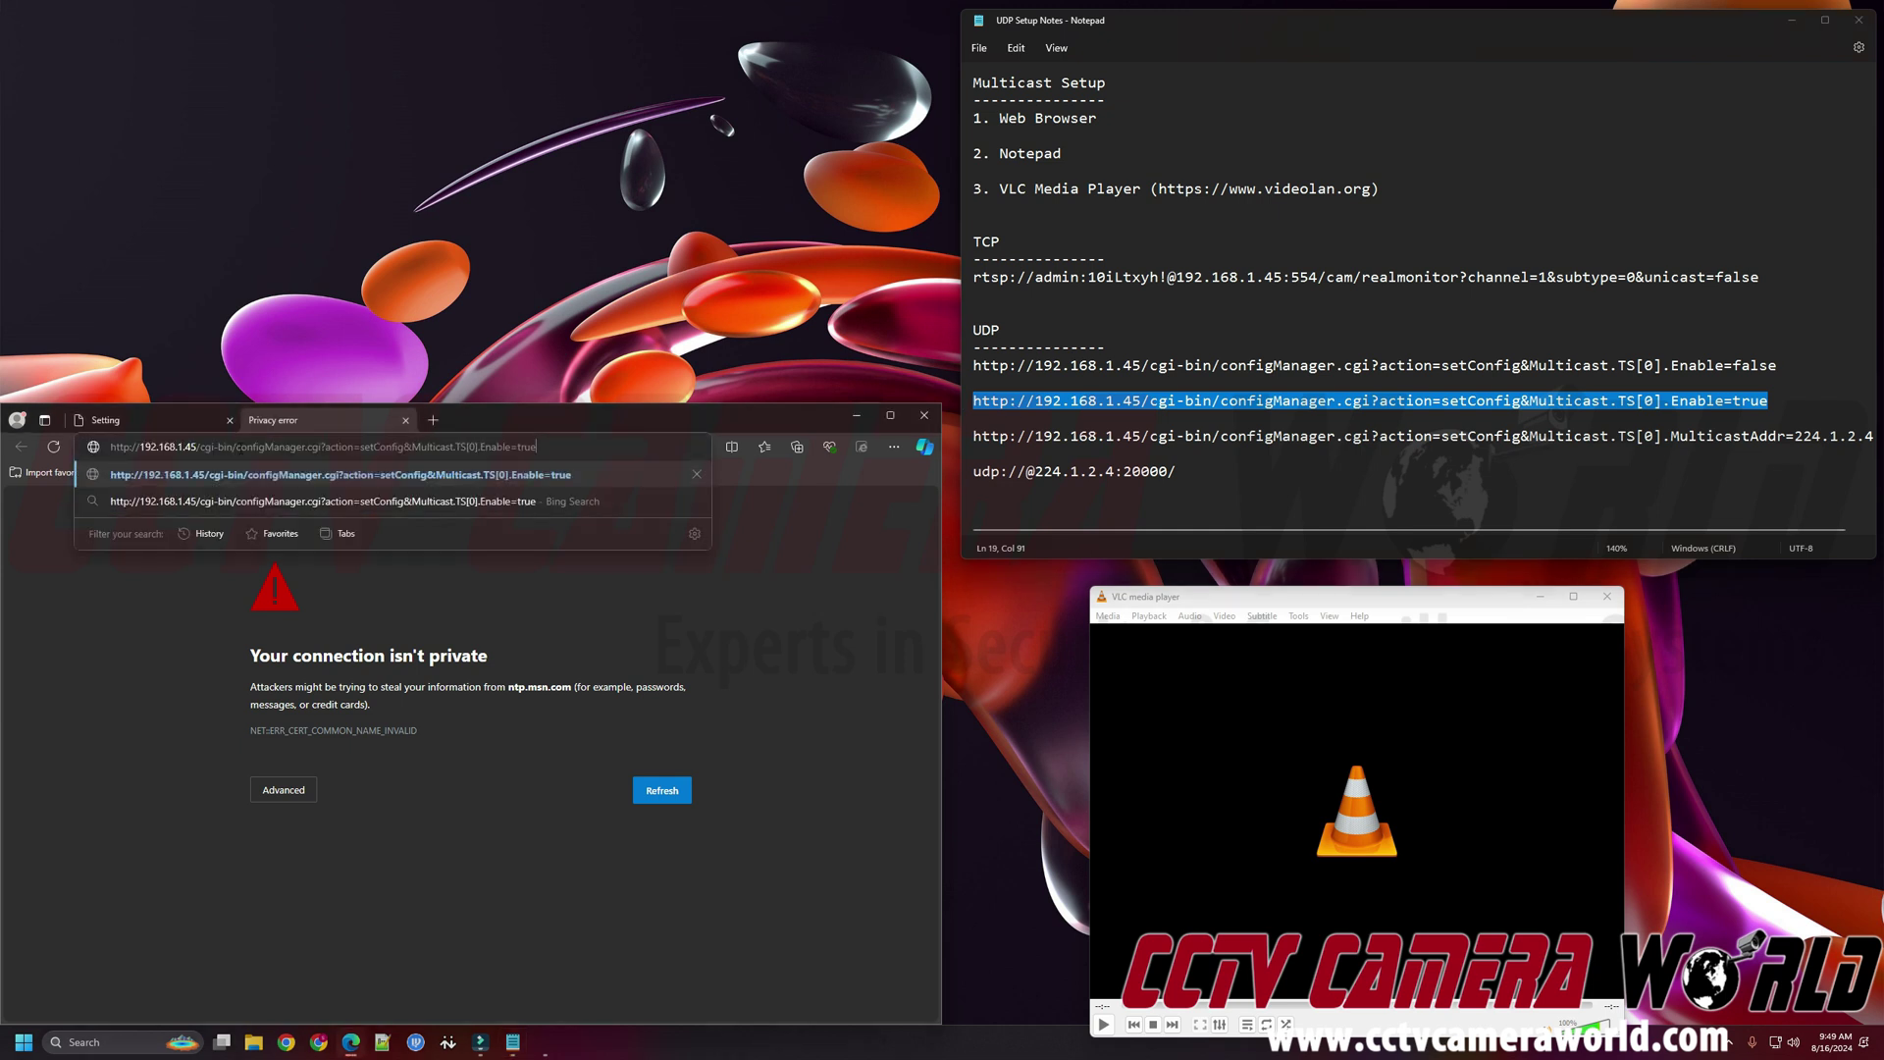
key("Return")
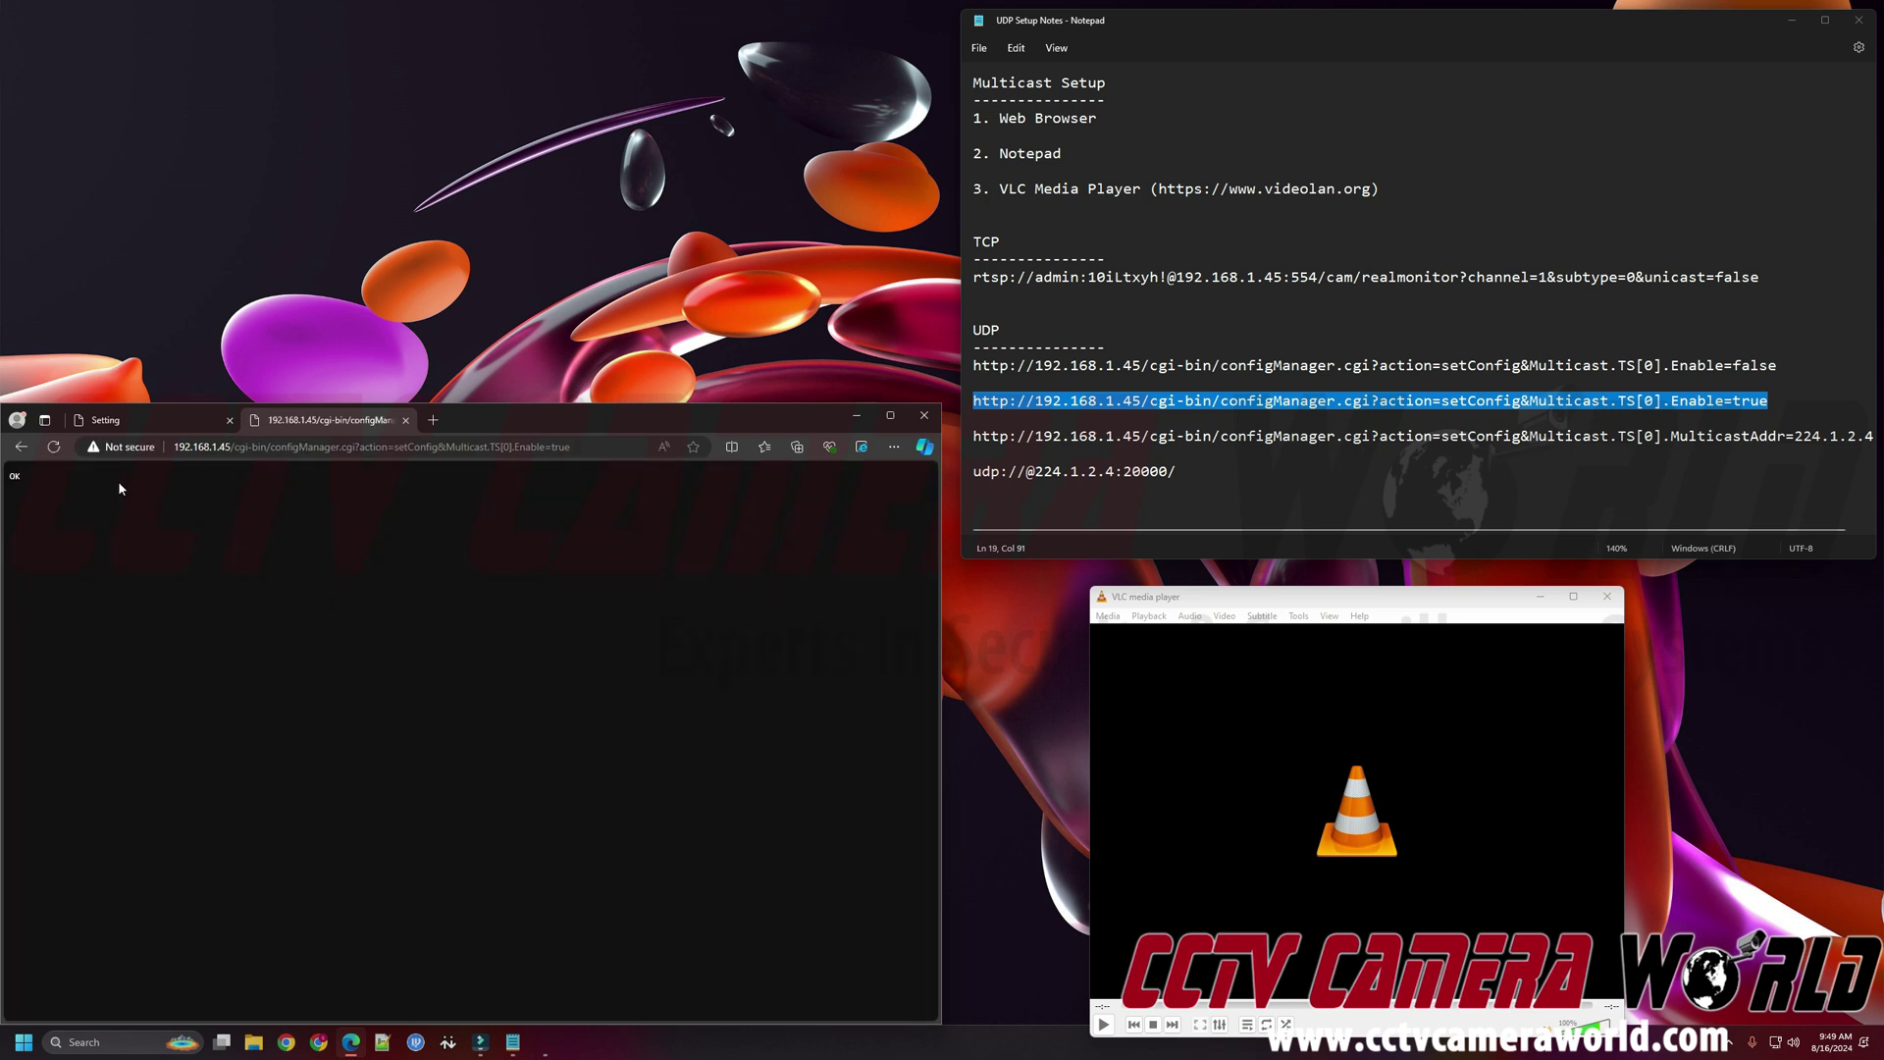
double_click(21, 481)
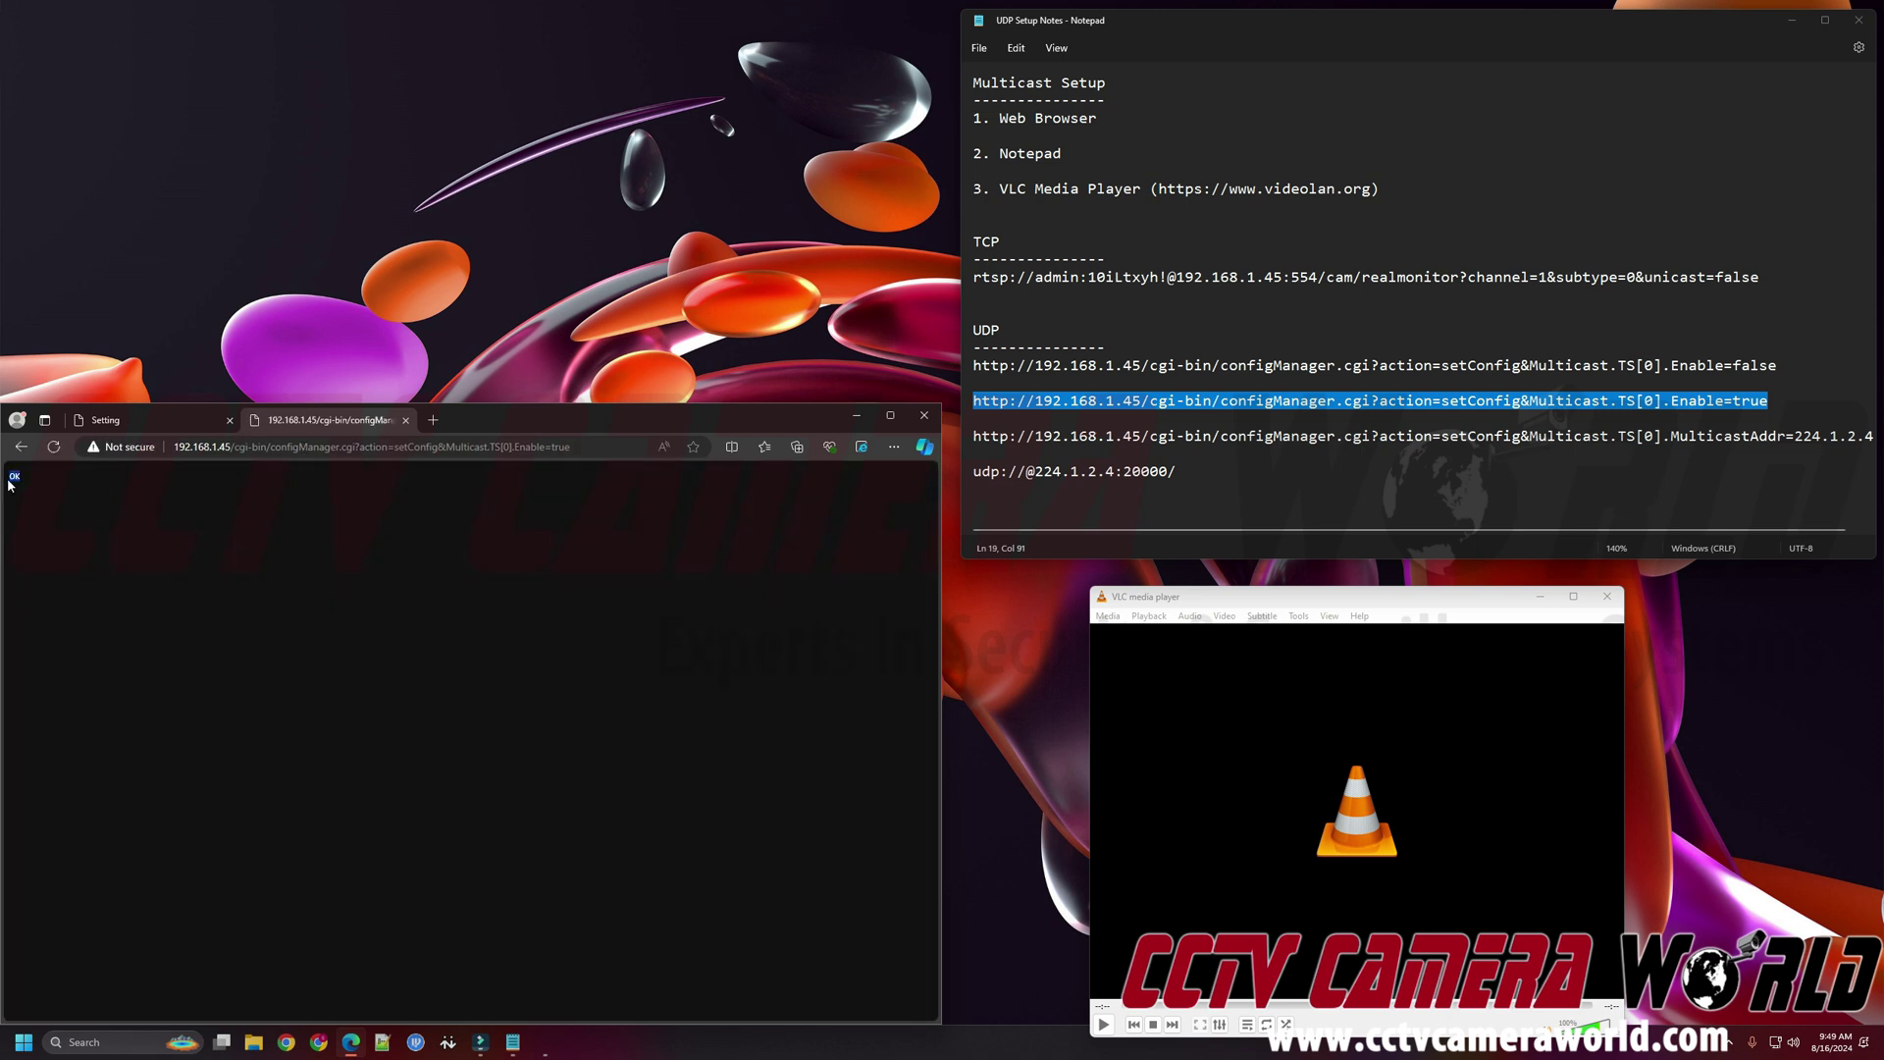
left_click(245, 521)
- Compare the Enable=true URL and its configManager part with the camera's OK response
left_click(990, 400)
left_click_drag(990, 401, 1769, 401)
left_click(1779, 397)
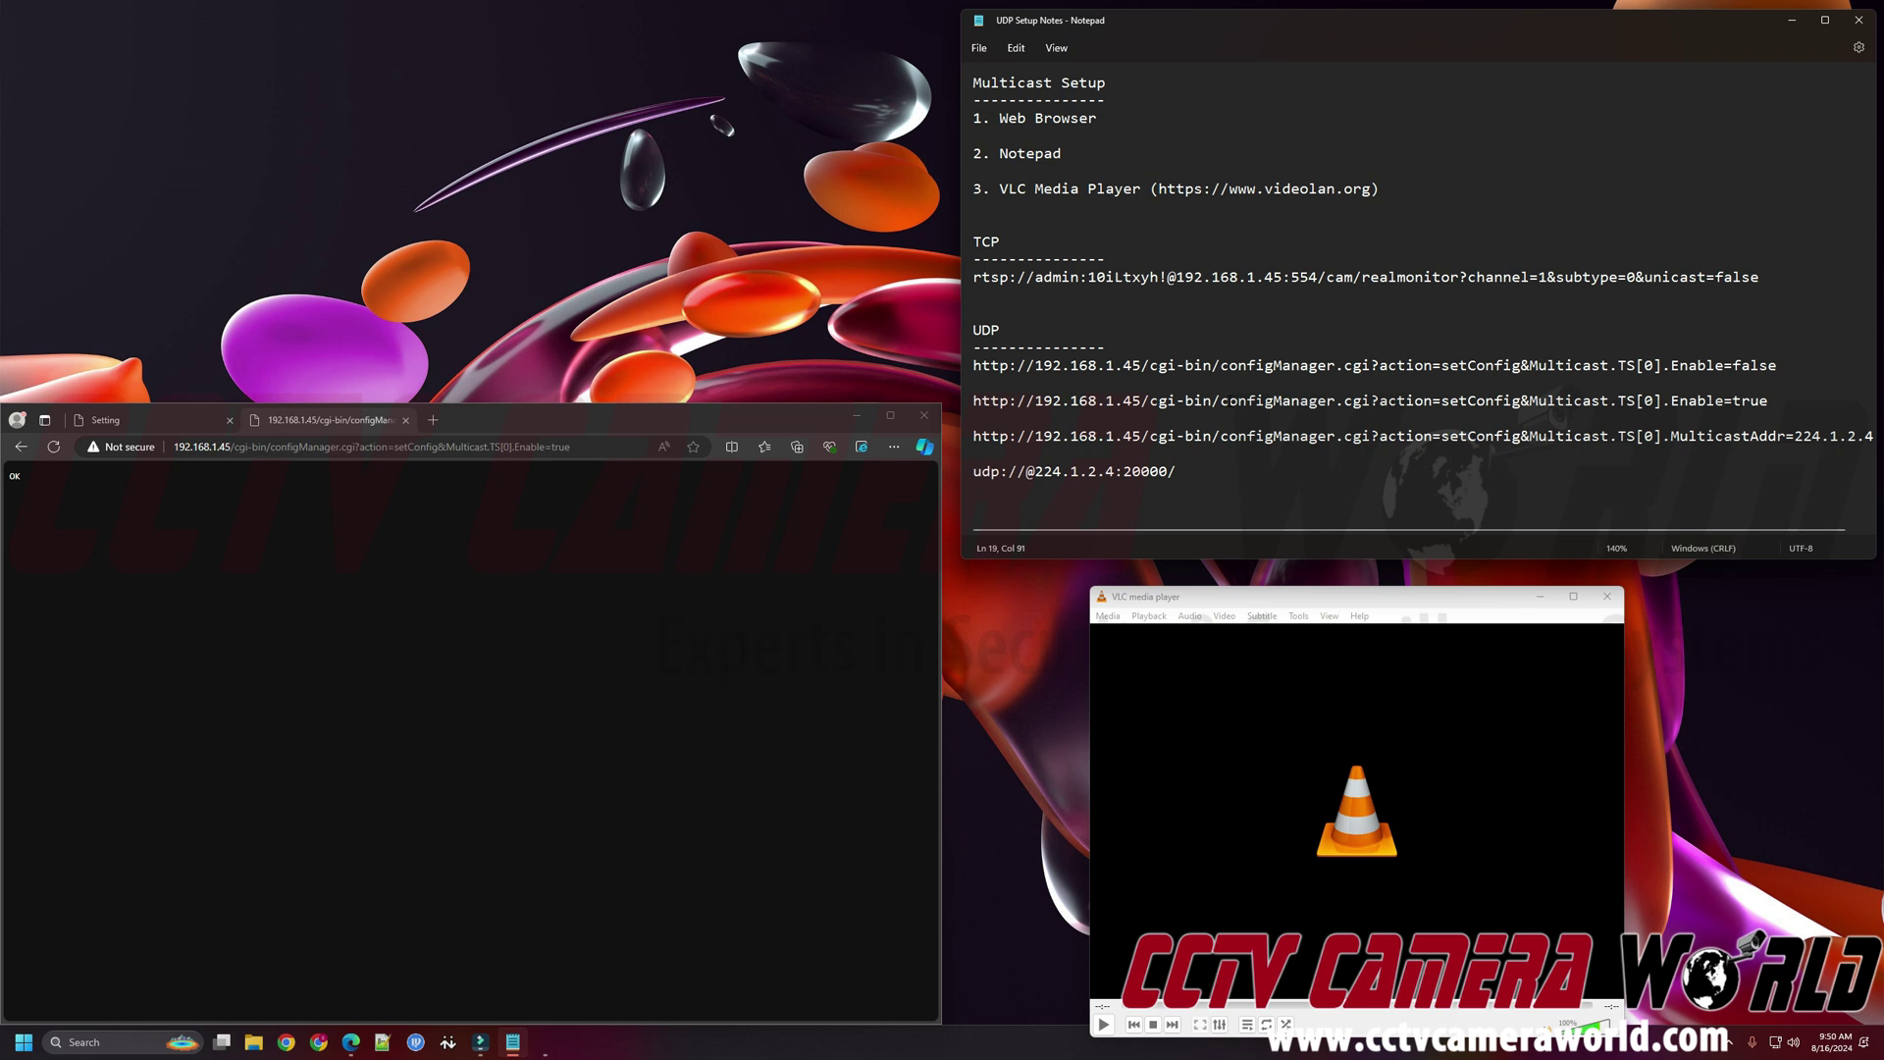
left_click_drag(1220, 400, 1334, 400)
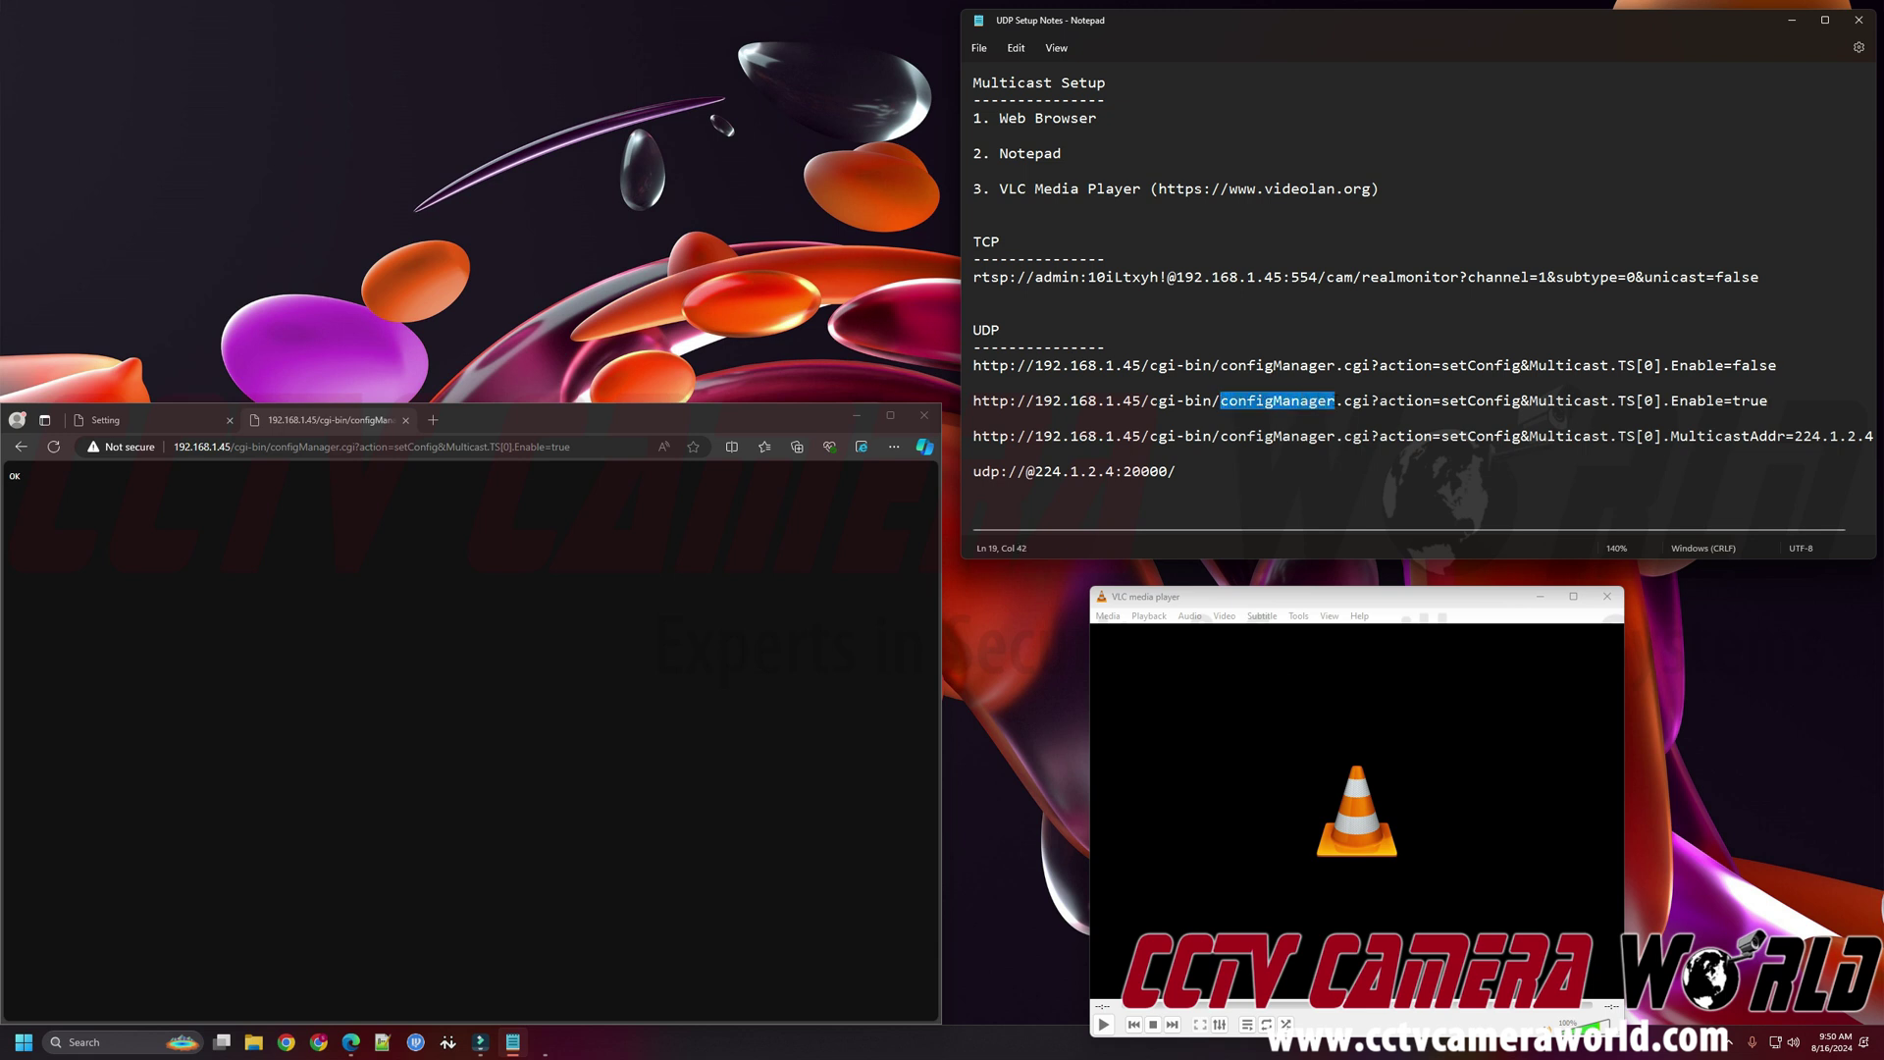
left_click(1335, 400)
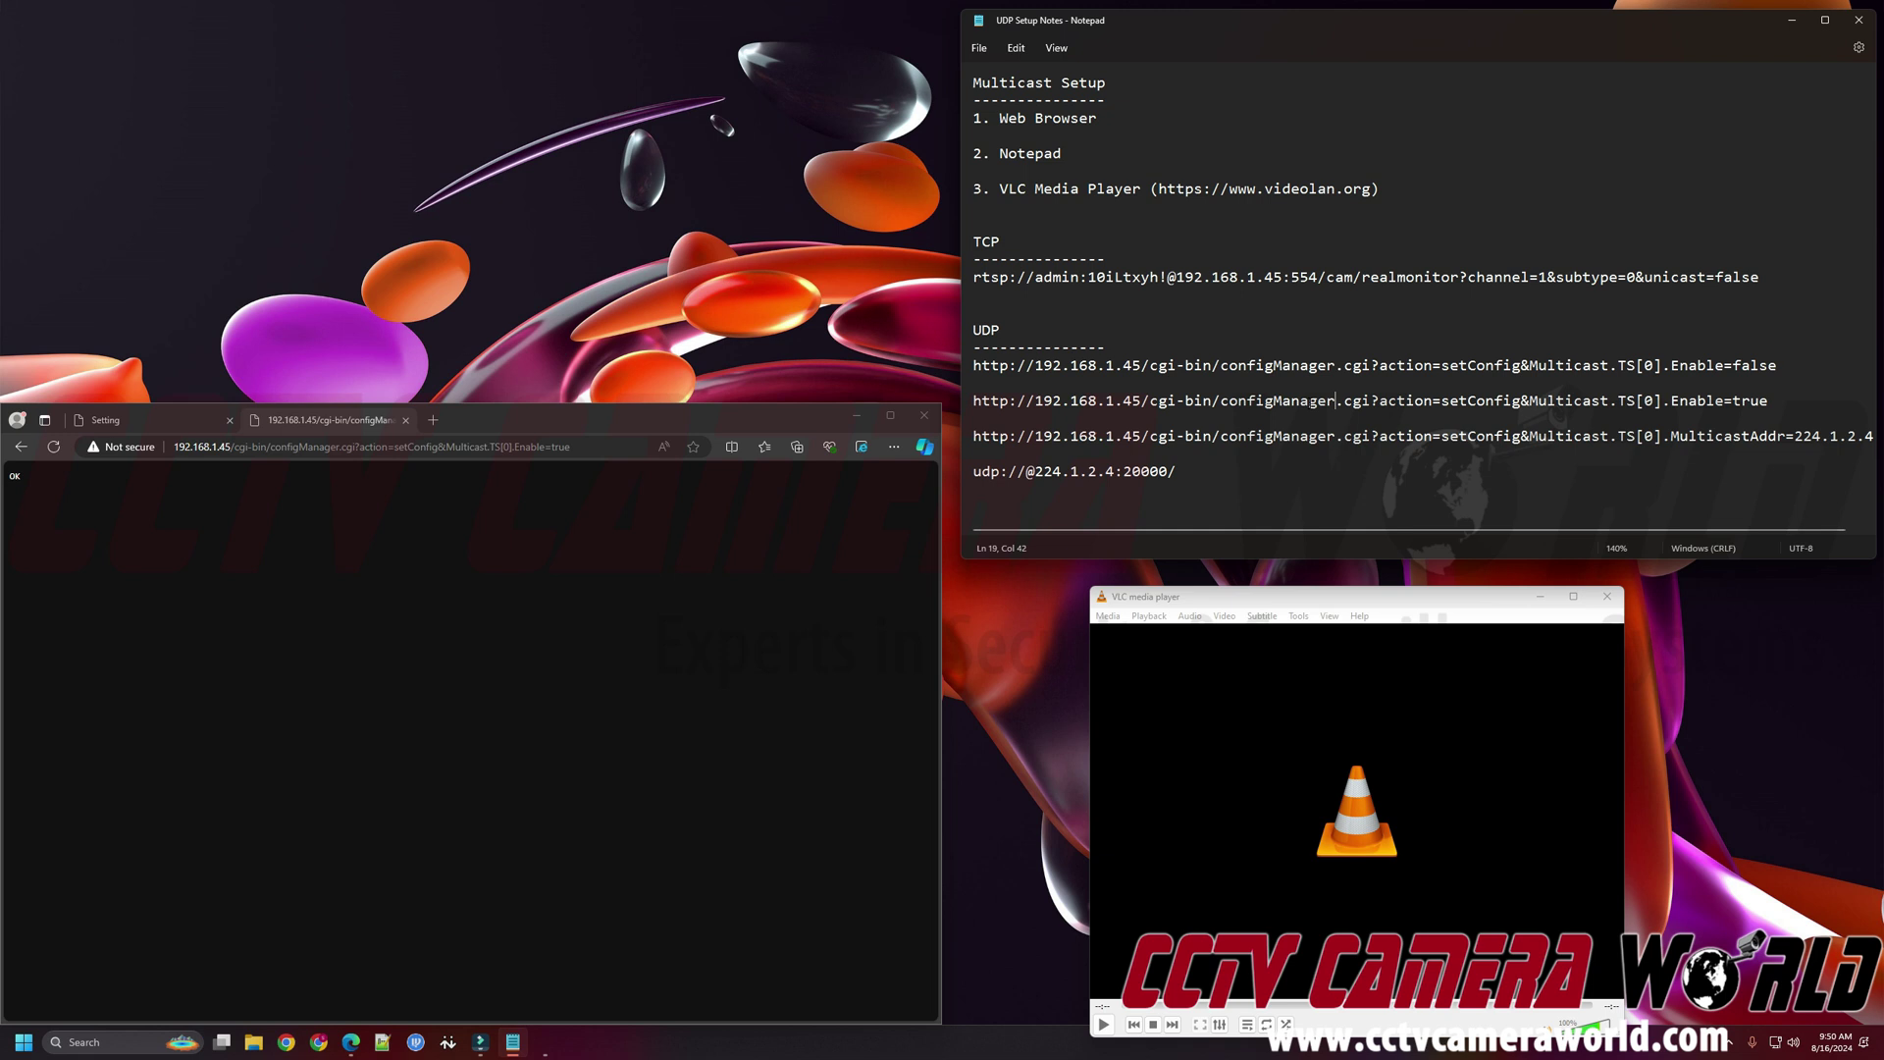
left_click_drag(83, 479, 5, 477)
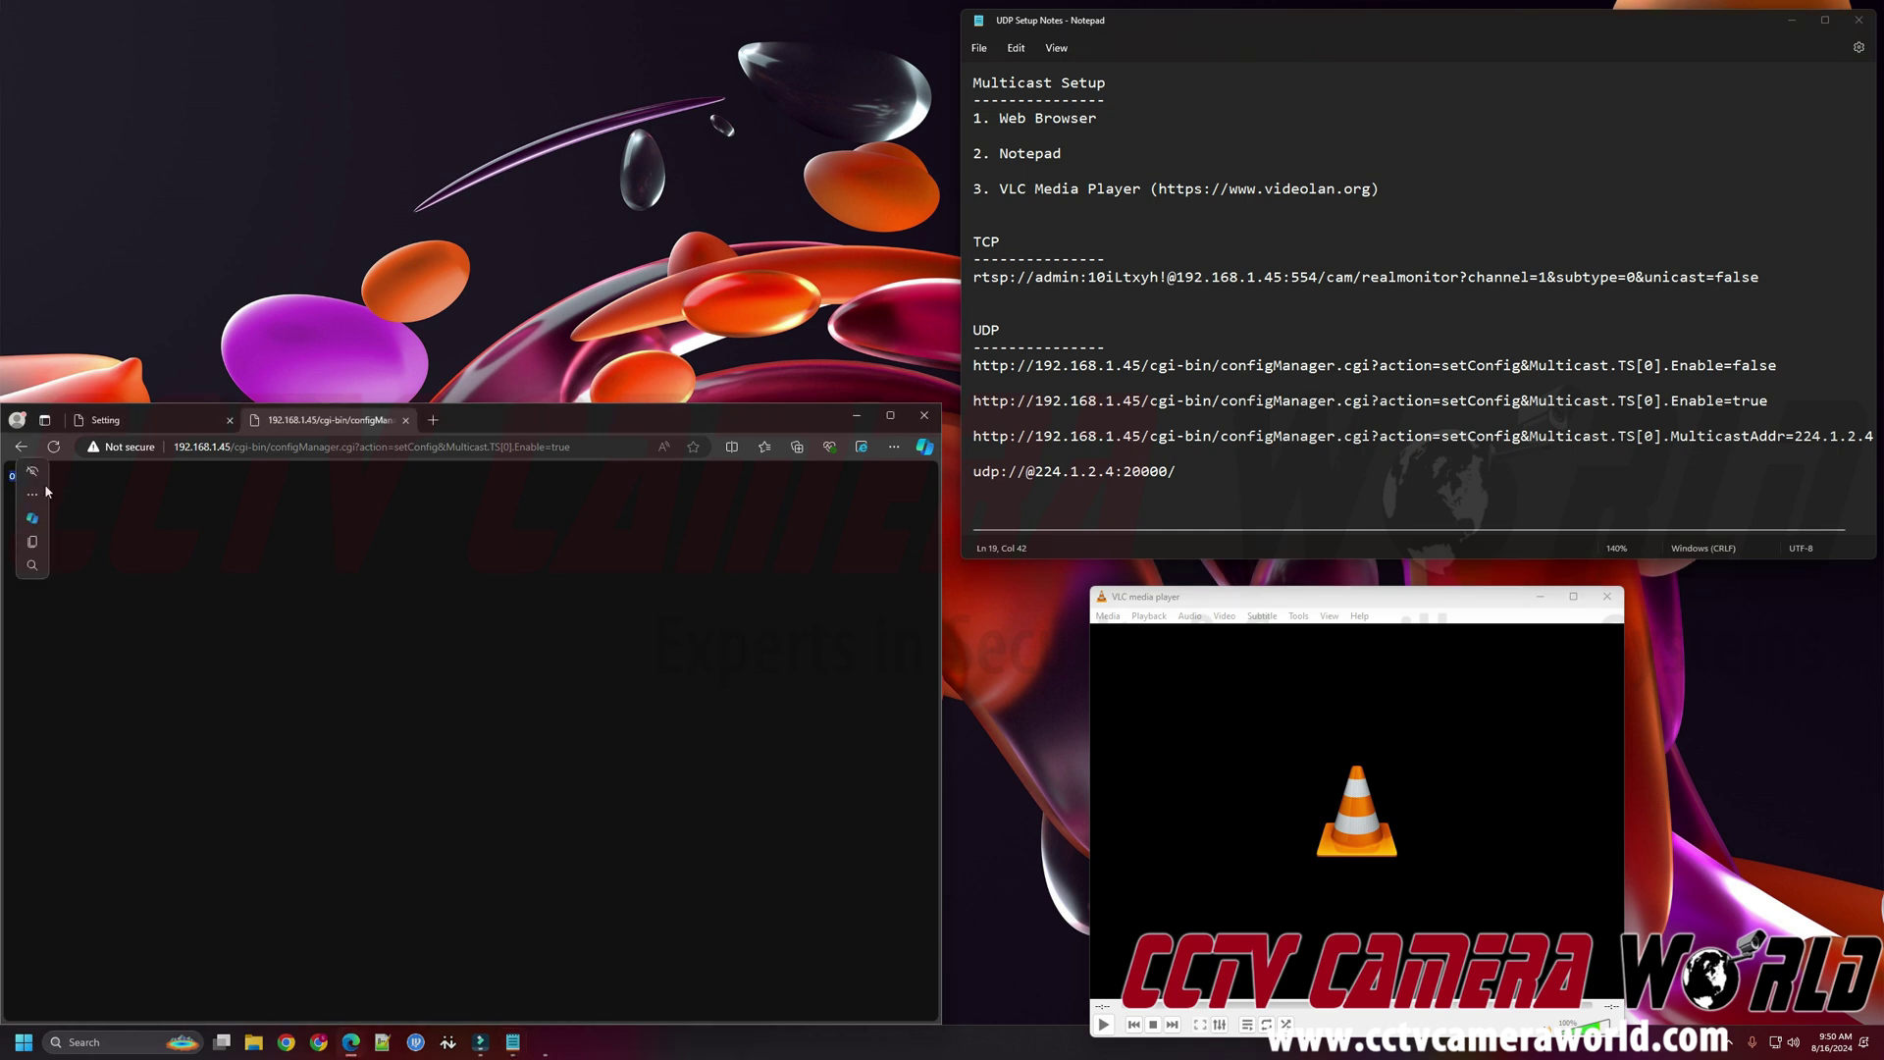
left_click(272, 527)
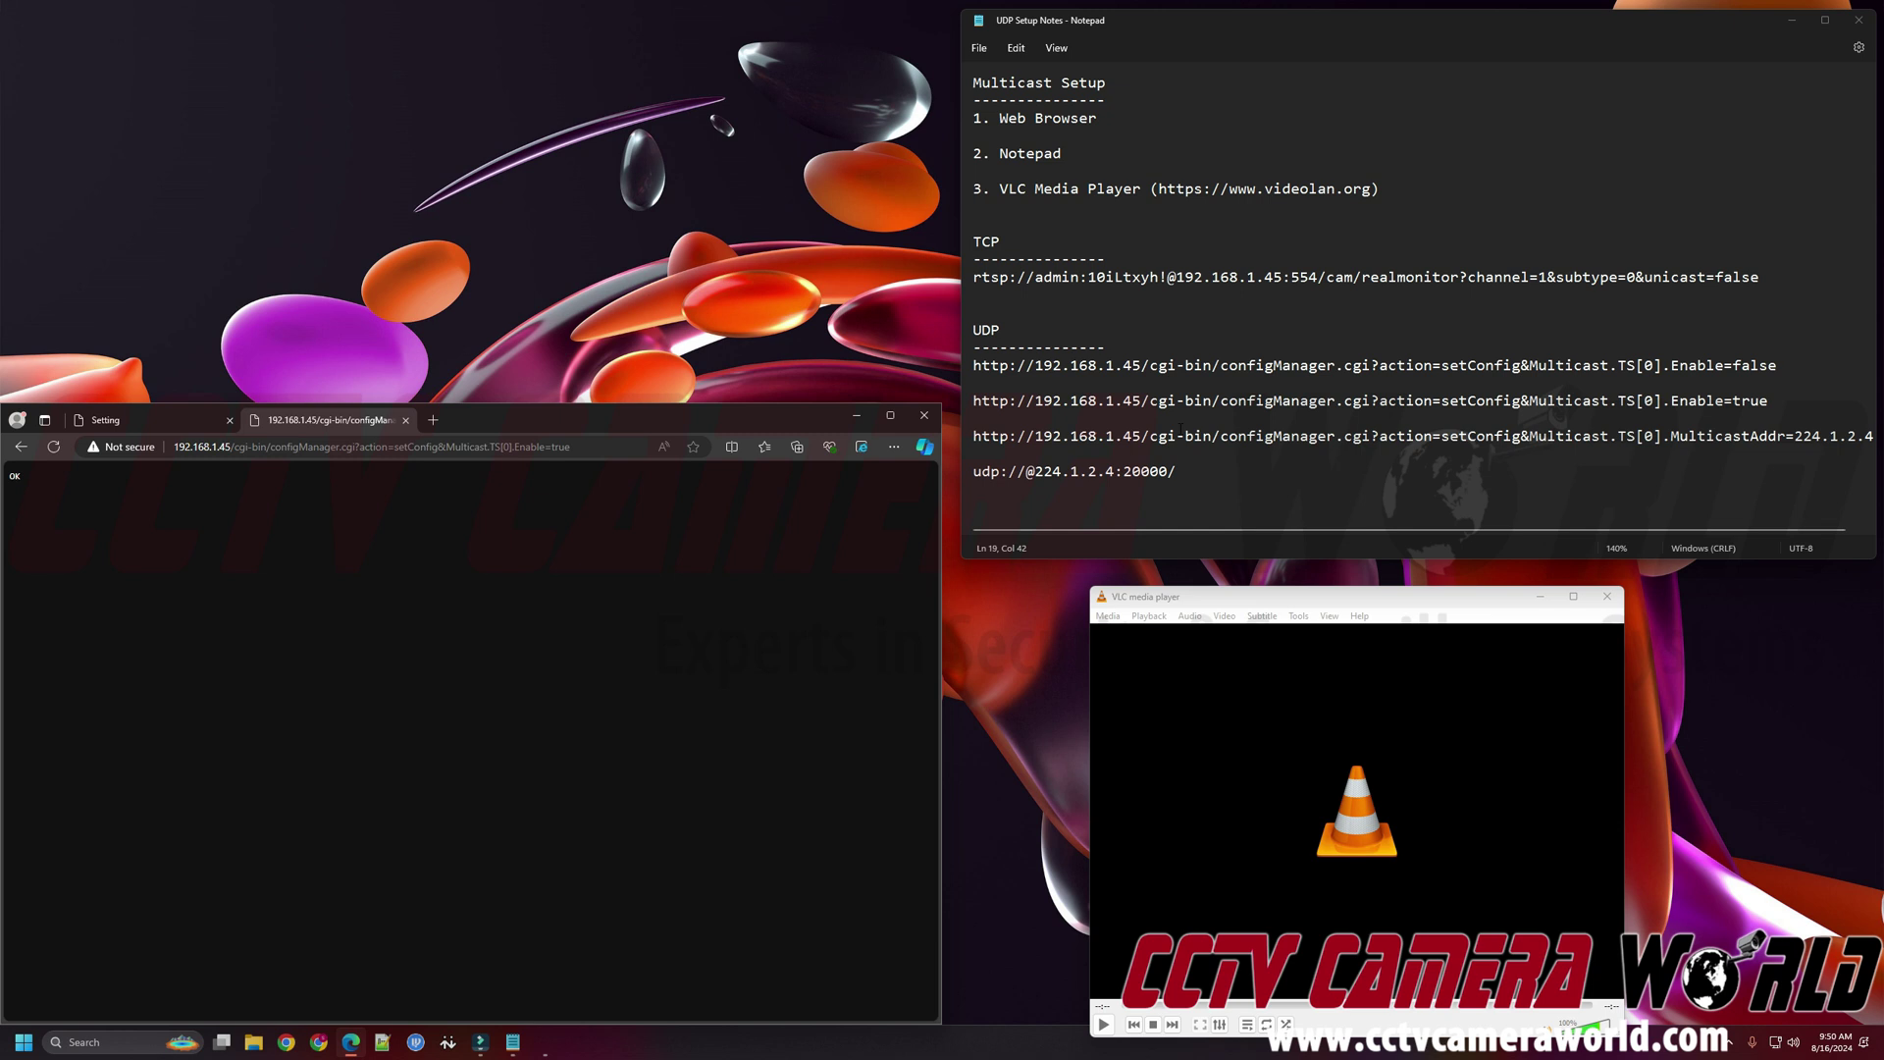
- Check the MulticastAddr URL against the allowed multicast address range on the Multicast page
triple_click(1413, 436)
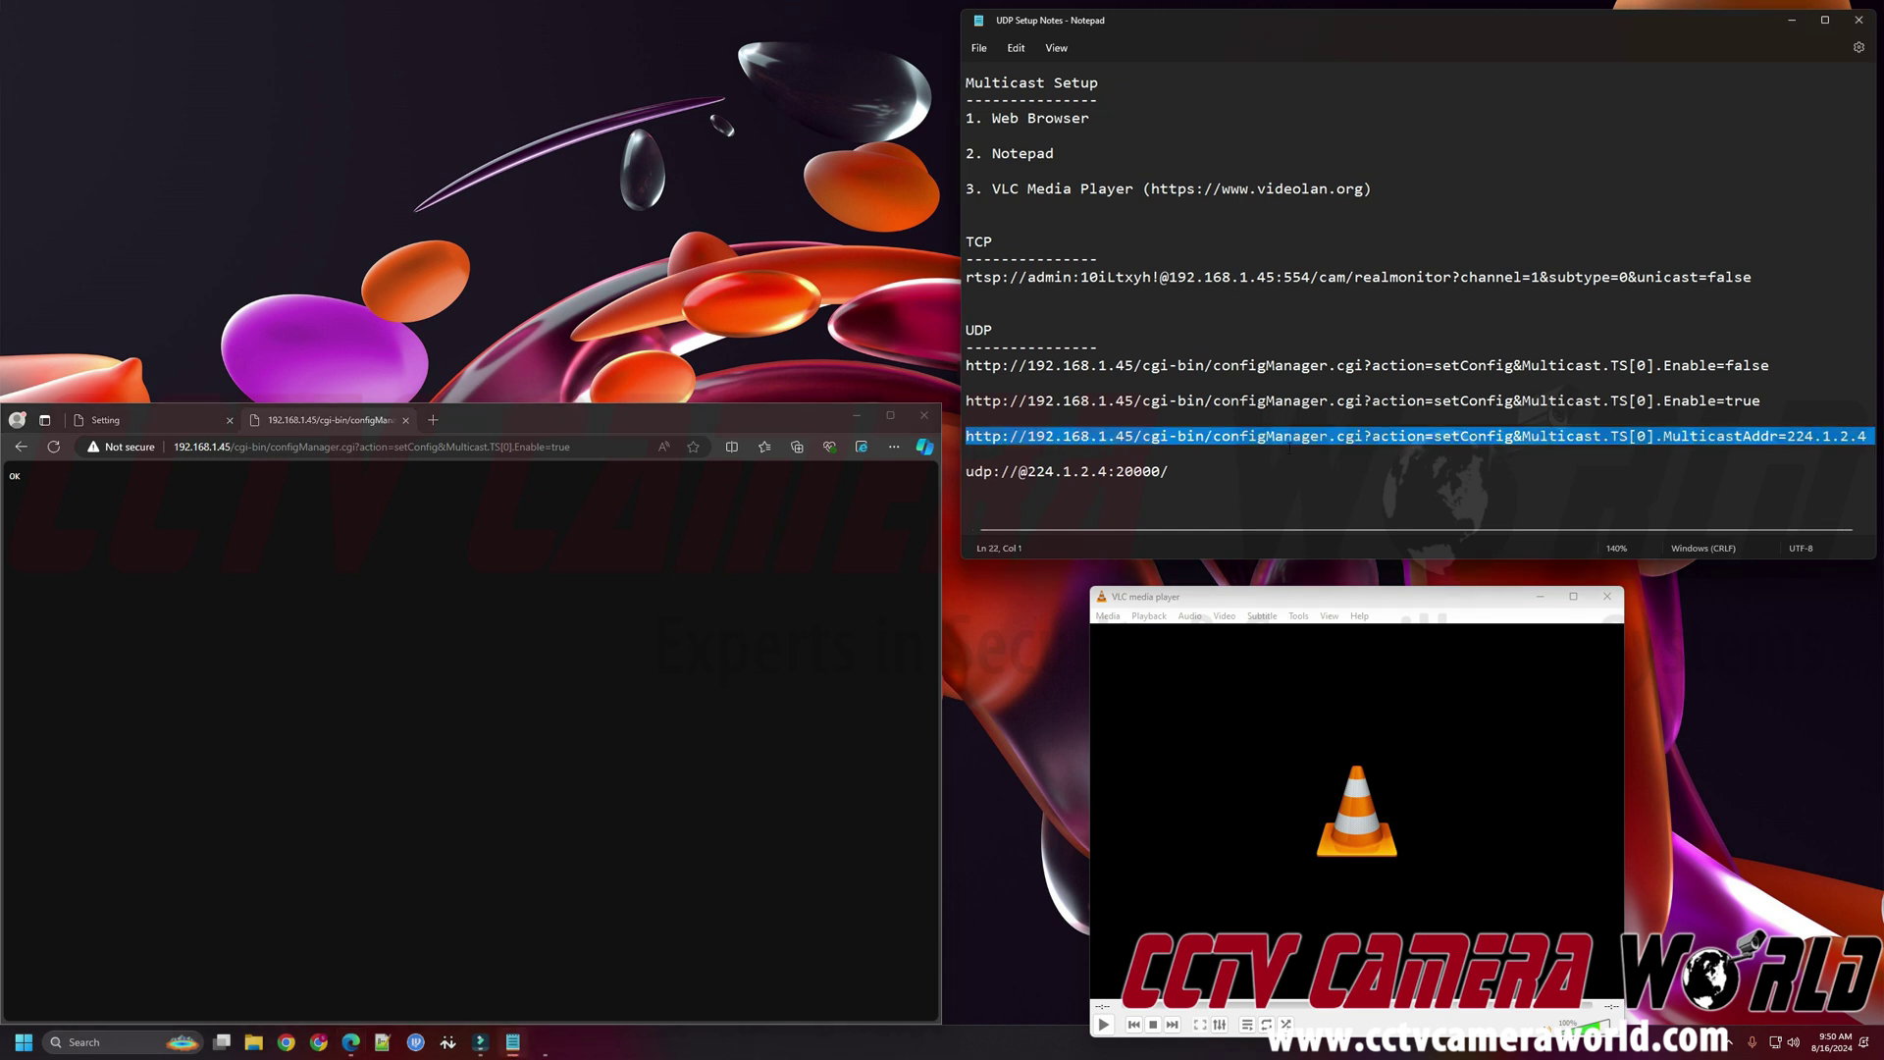
left_click_drag(968, 436, 1874, 436)
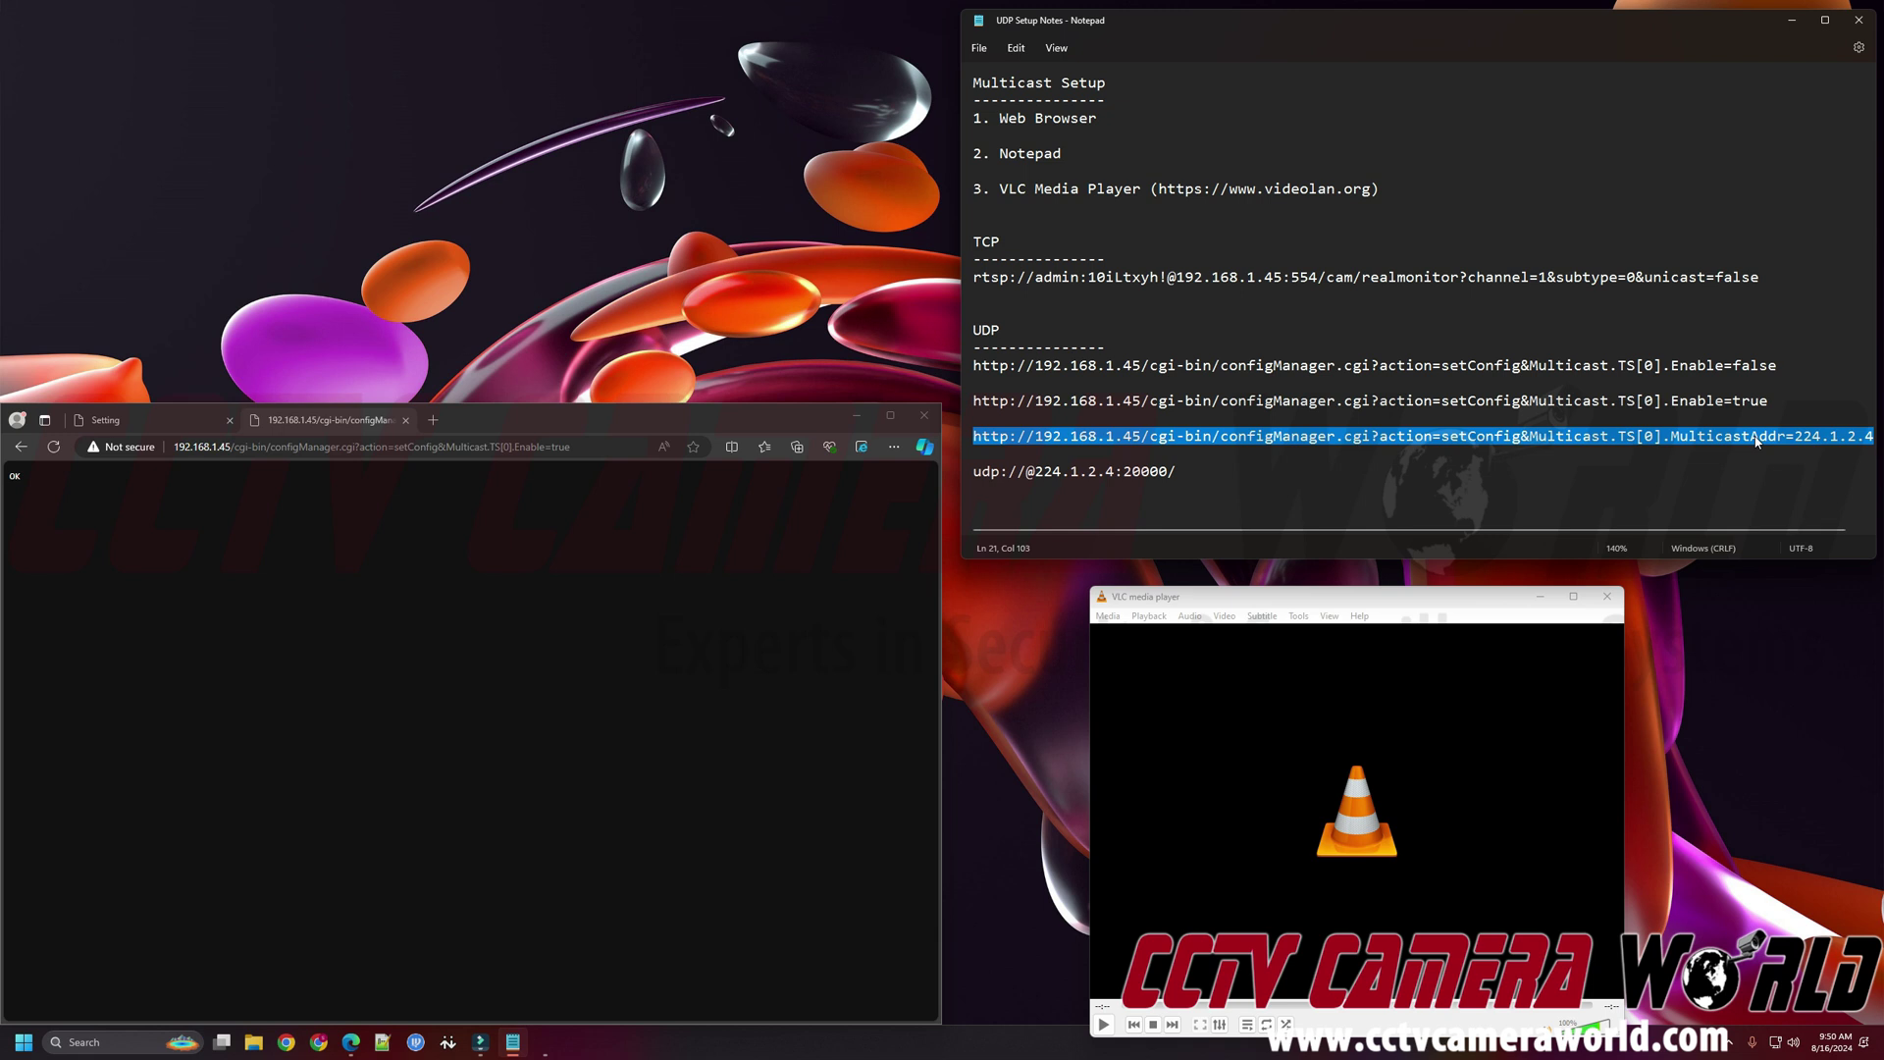
left_click(139, 428)
left_click_drag(272, 624, 401, 624)
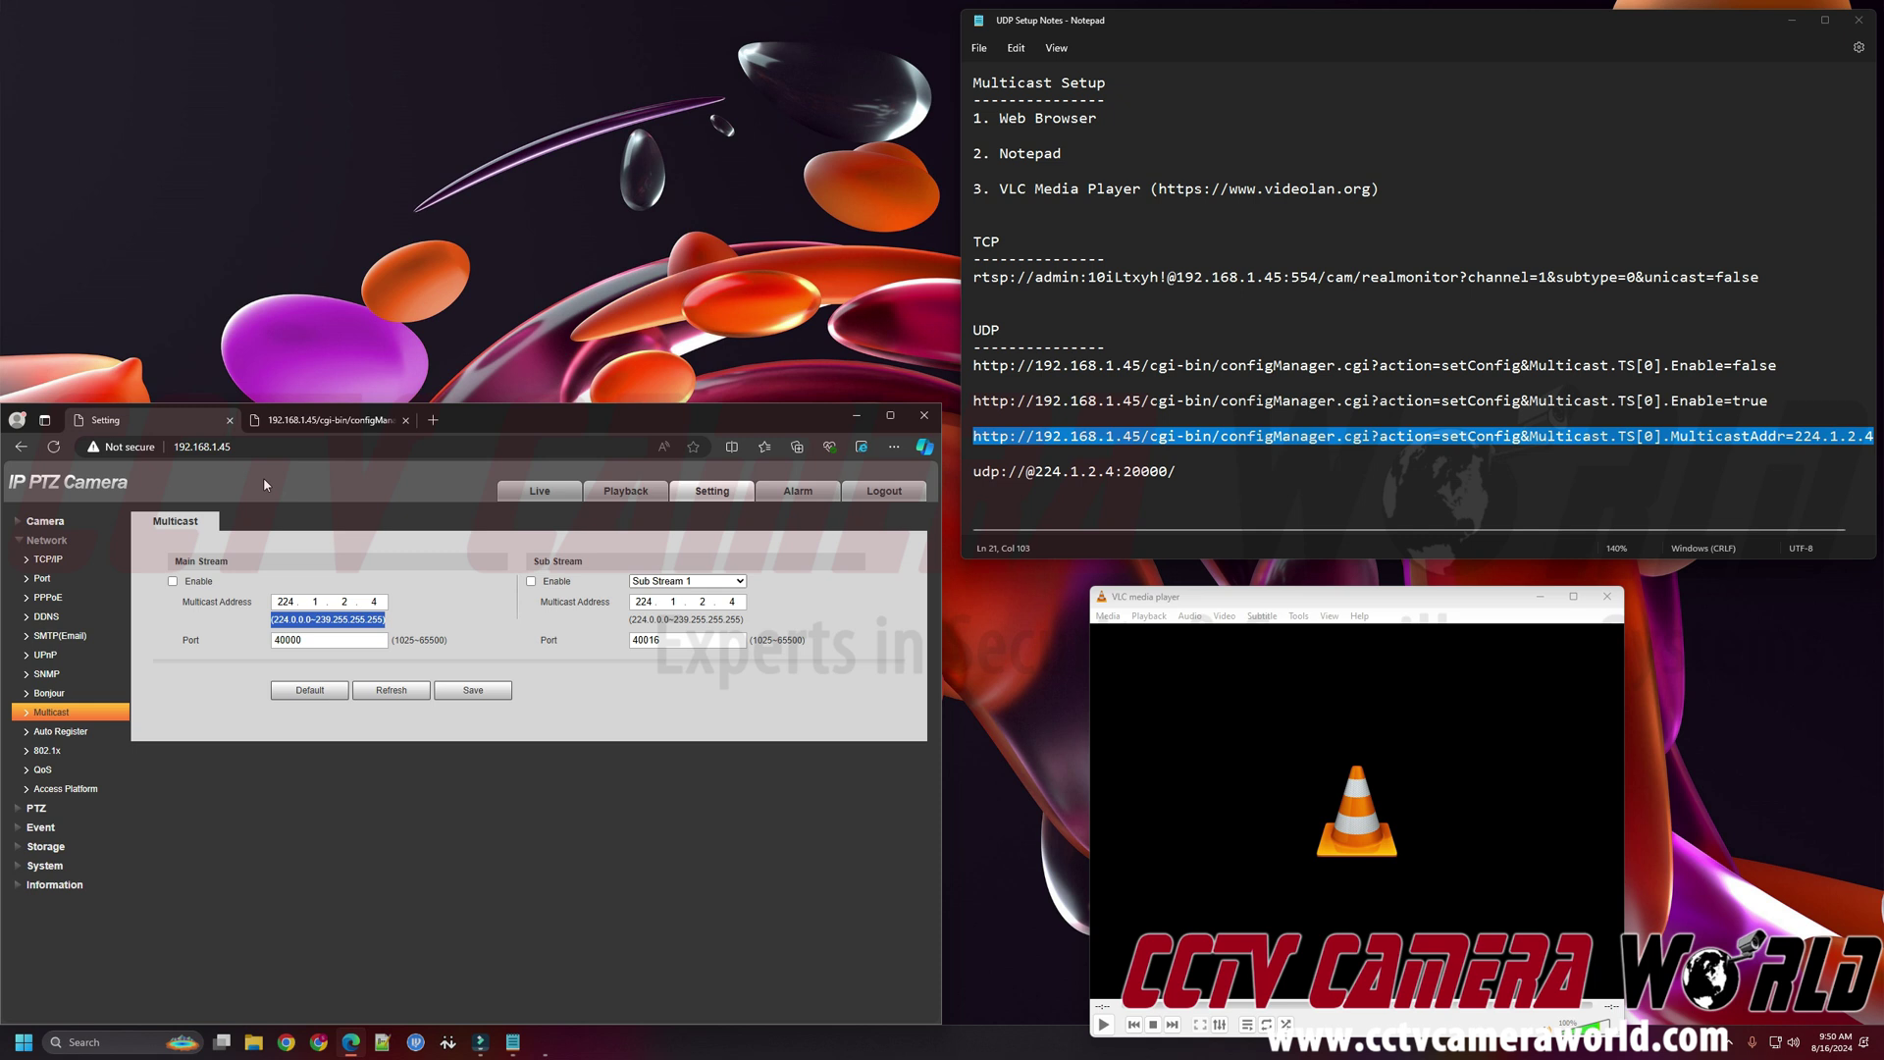
left_click(299, 424)
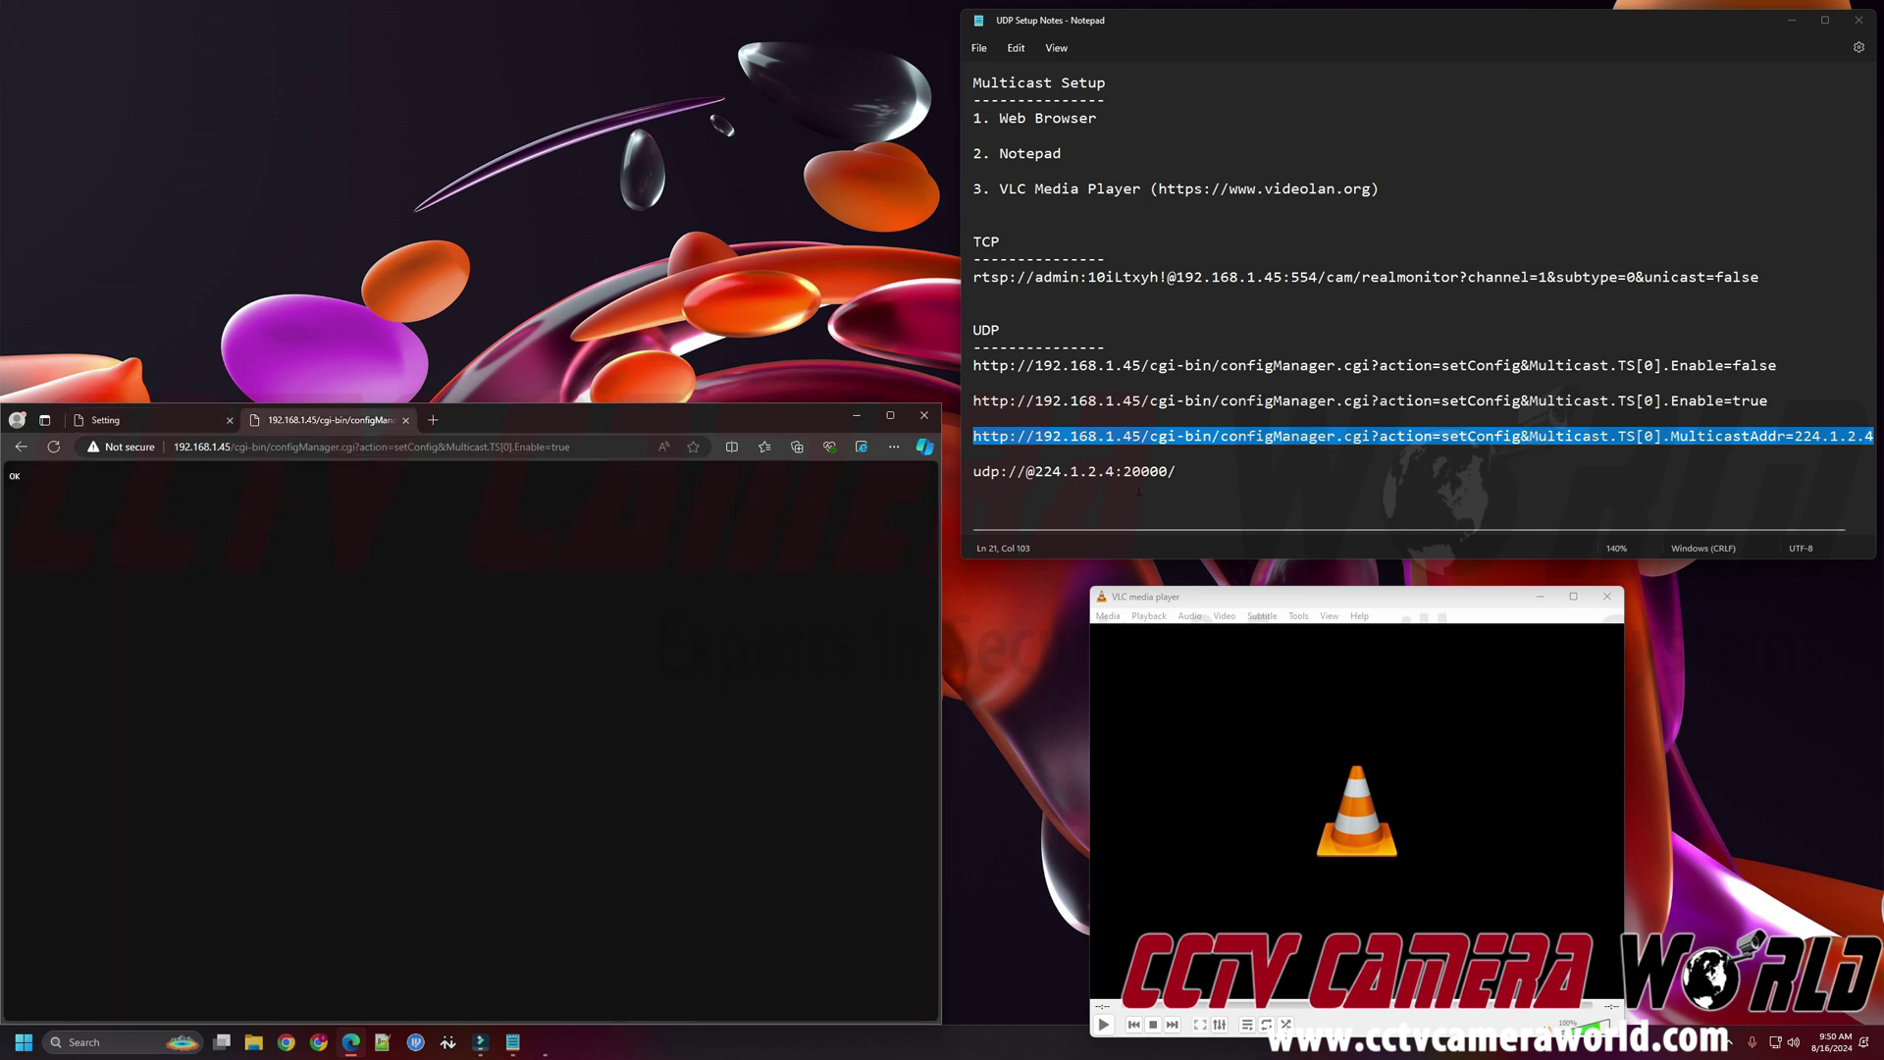
- Paste the MulticastAddr=224.1.2.4 URL into Edge's address bar and submit it
left_click(1733, 453)
left_click_drag(1794, 435, 1856, 437)
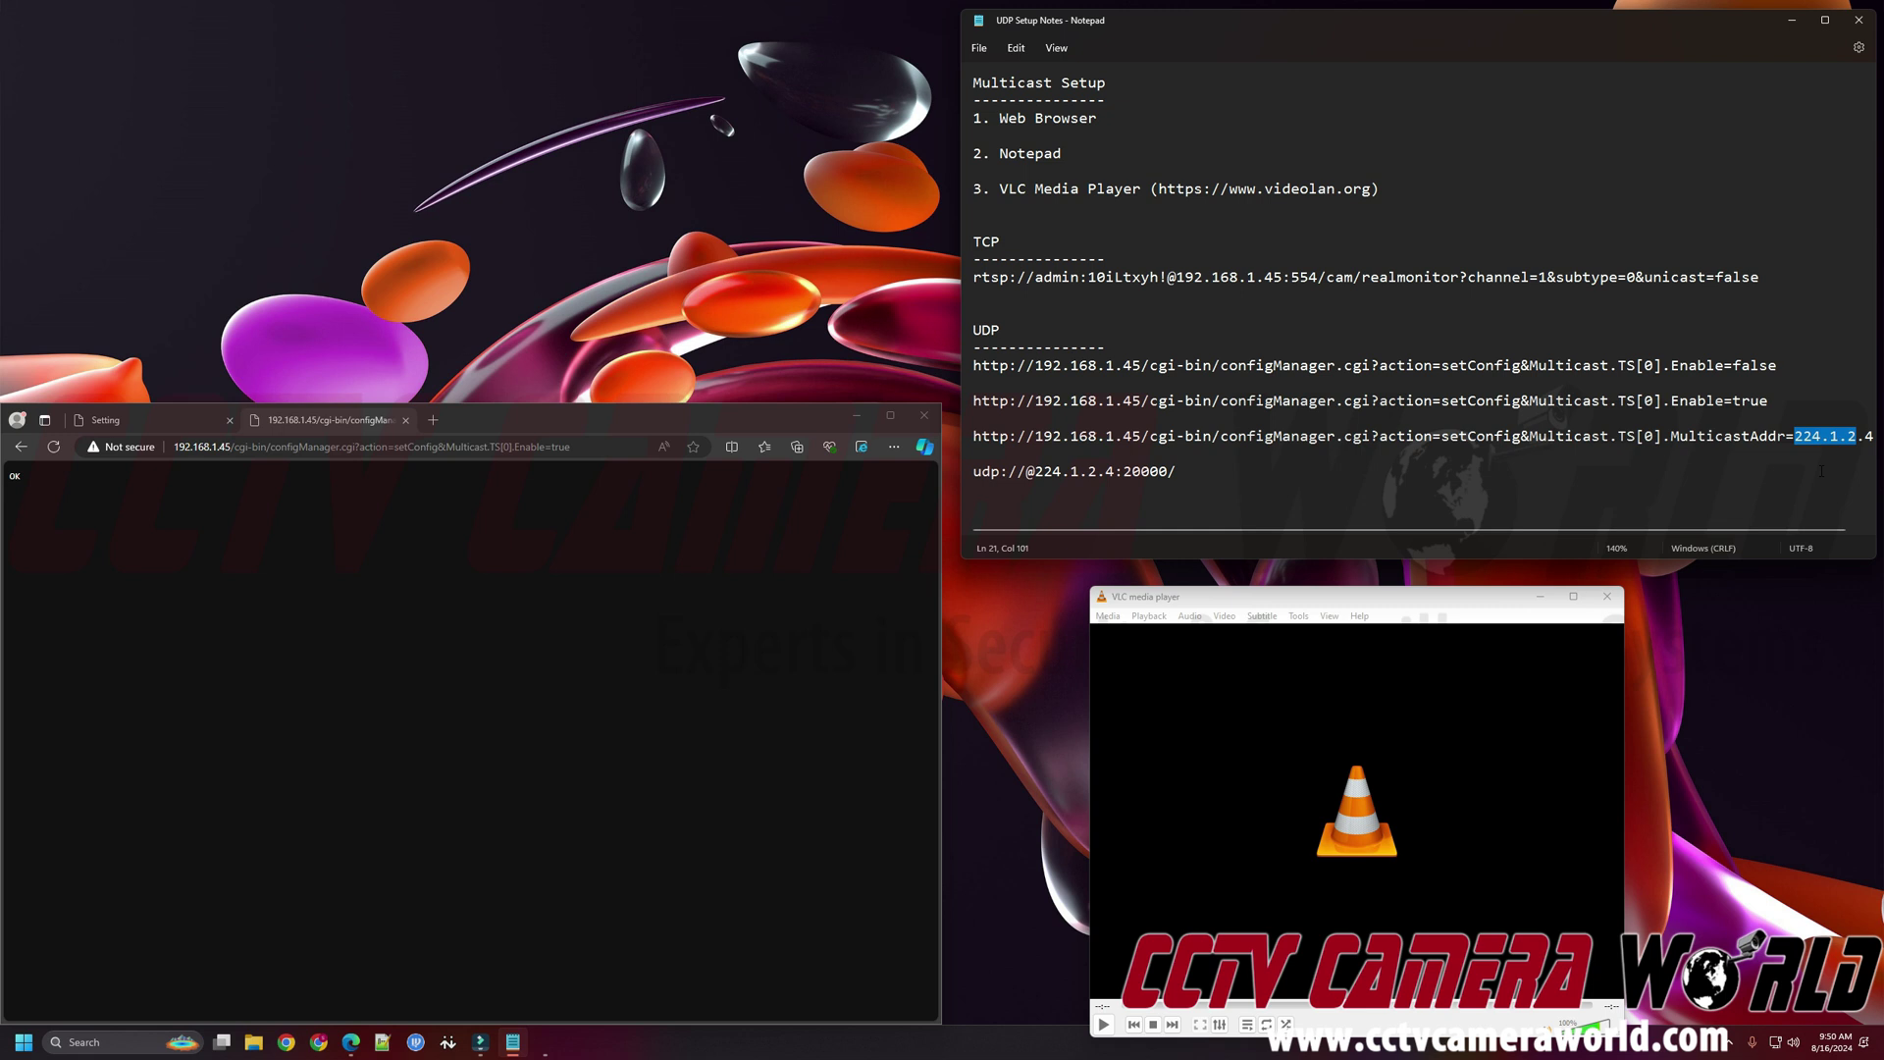
left_click_drag(1860, 436, 950, 437)
key("ctrl+c")
left_click(427, 447)
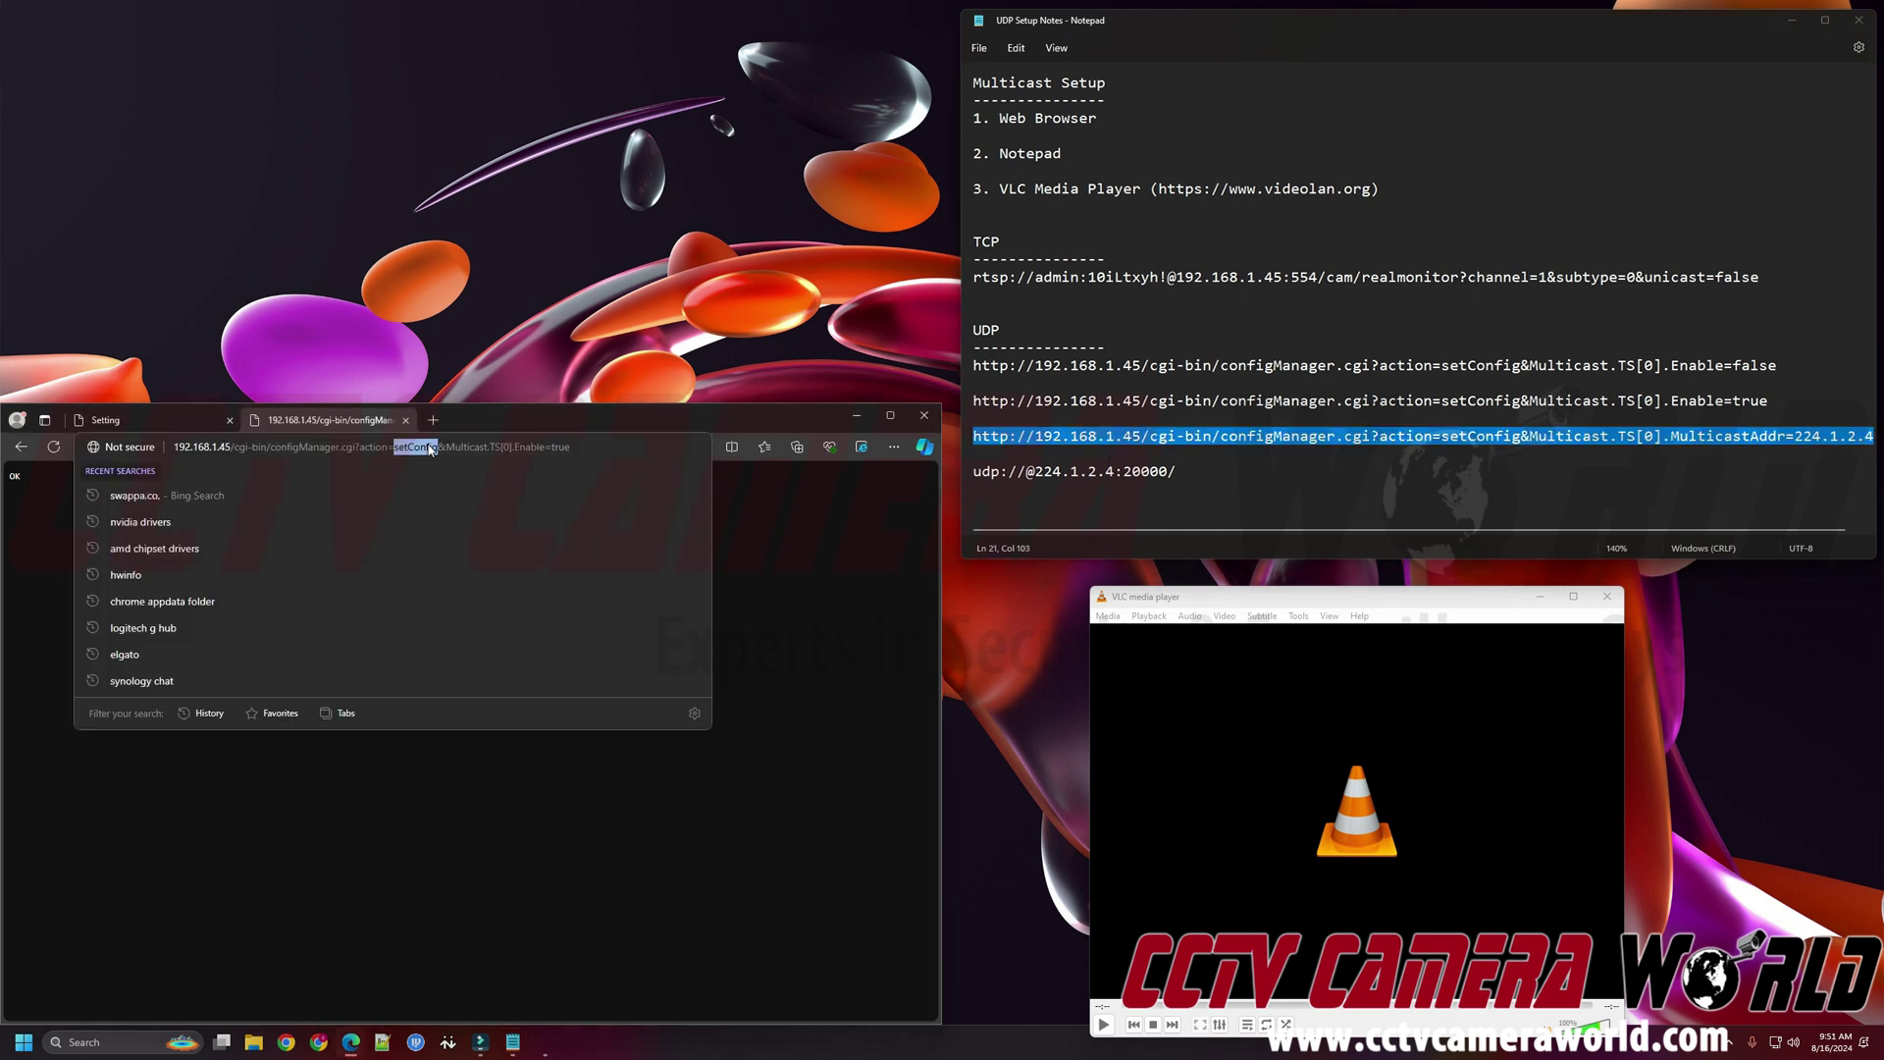
key("ctrl+v")
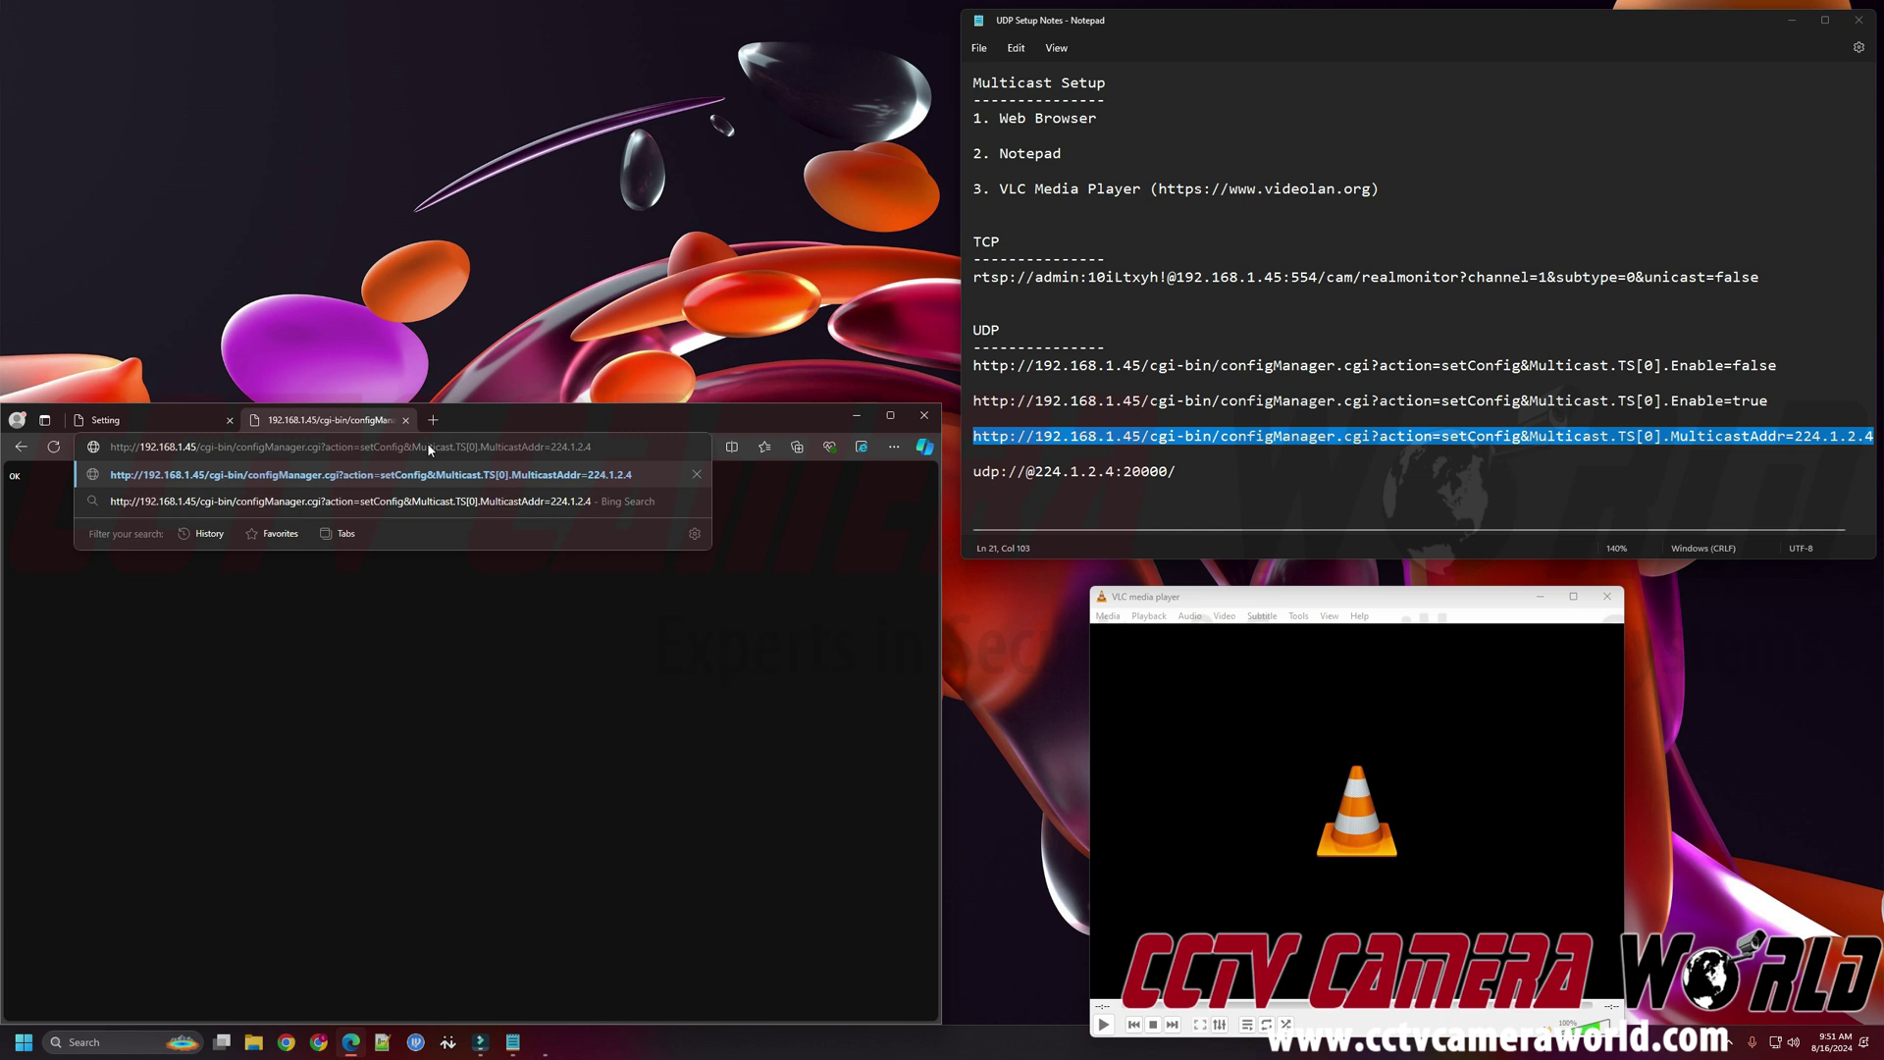
key("Return")
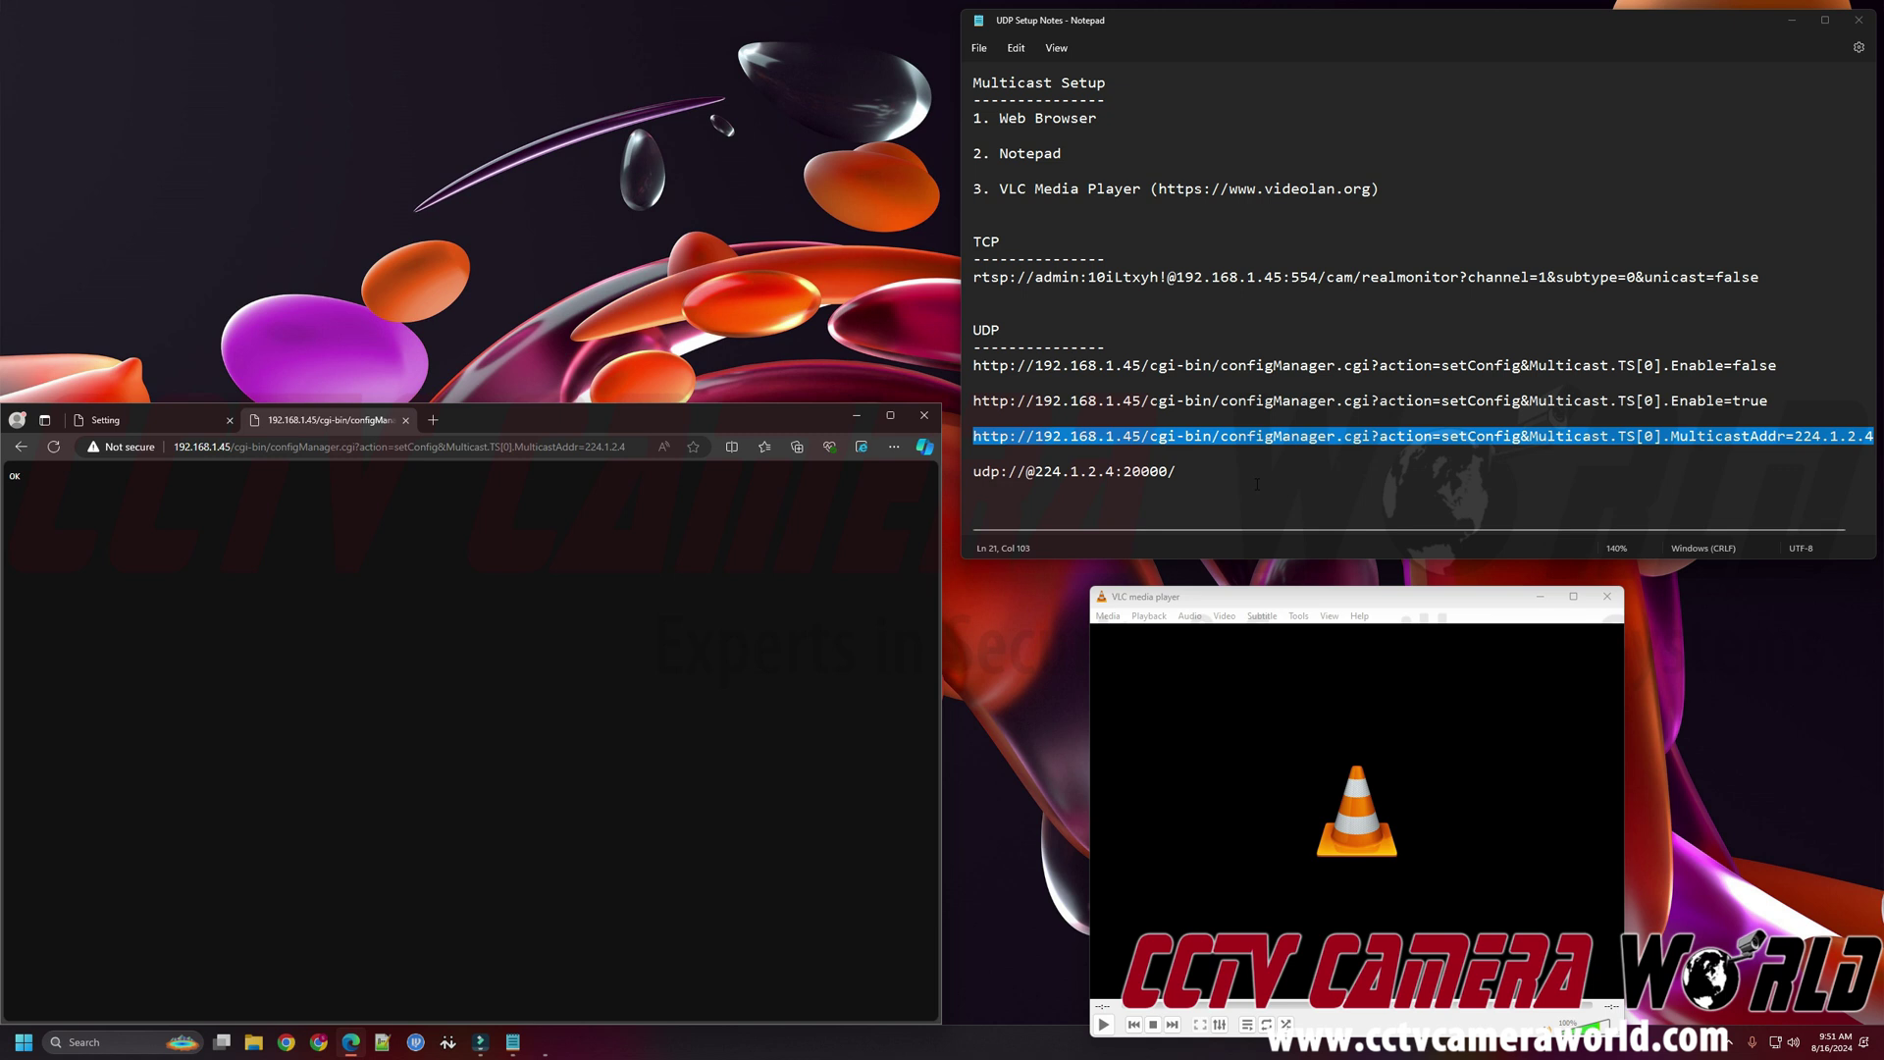
left_click_drag(1176, 471, 972, 471)
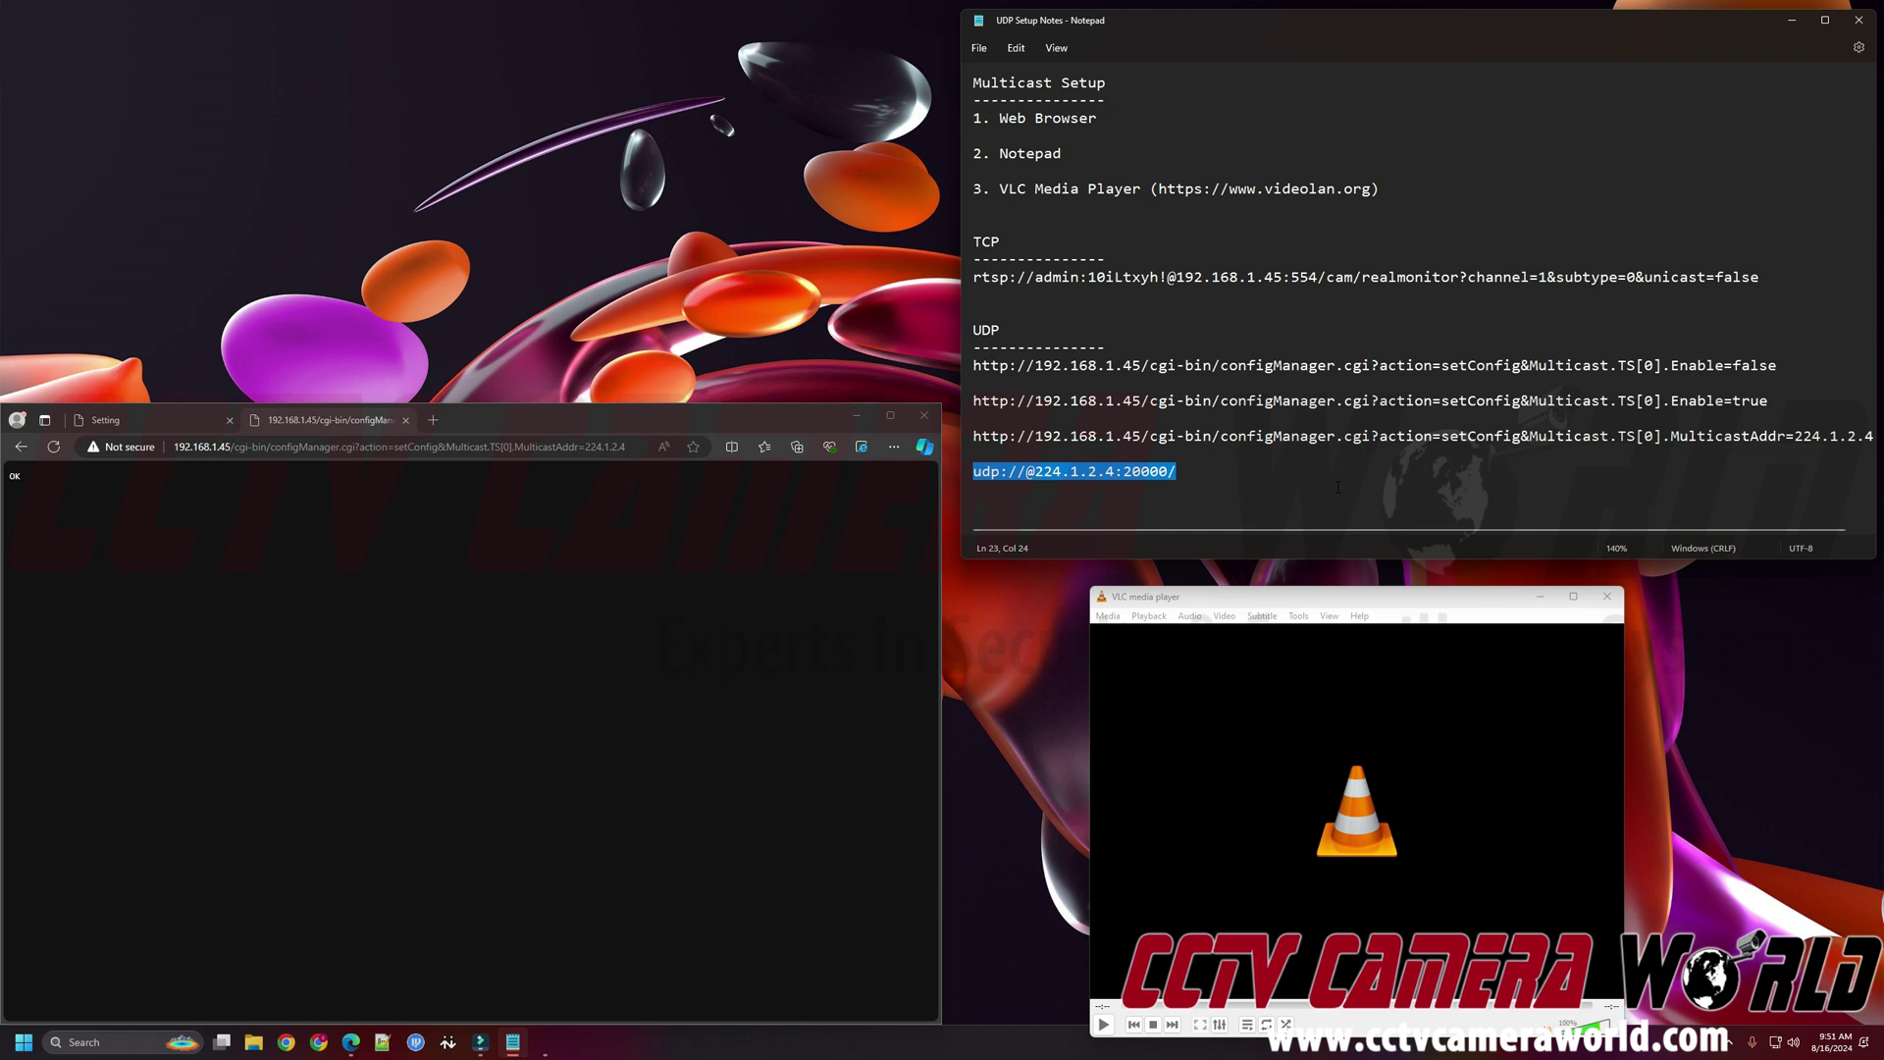
left_click(1338, 487)
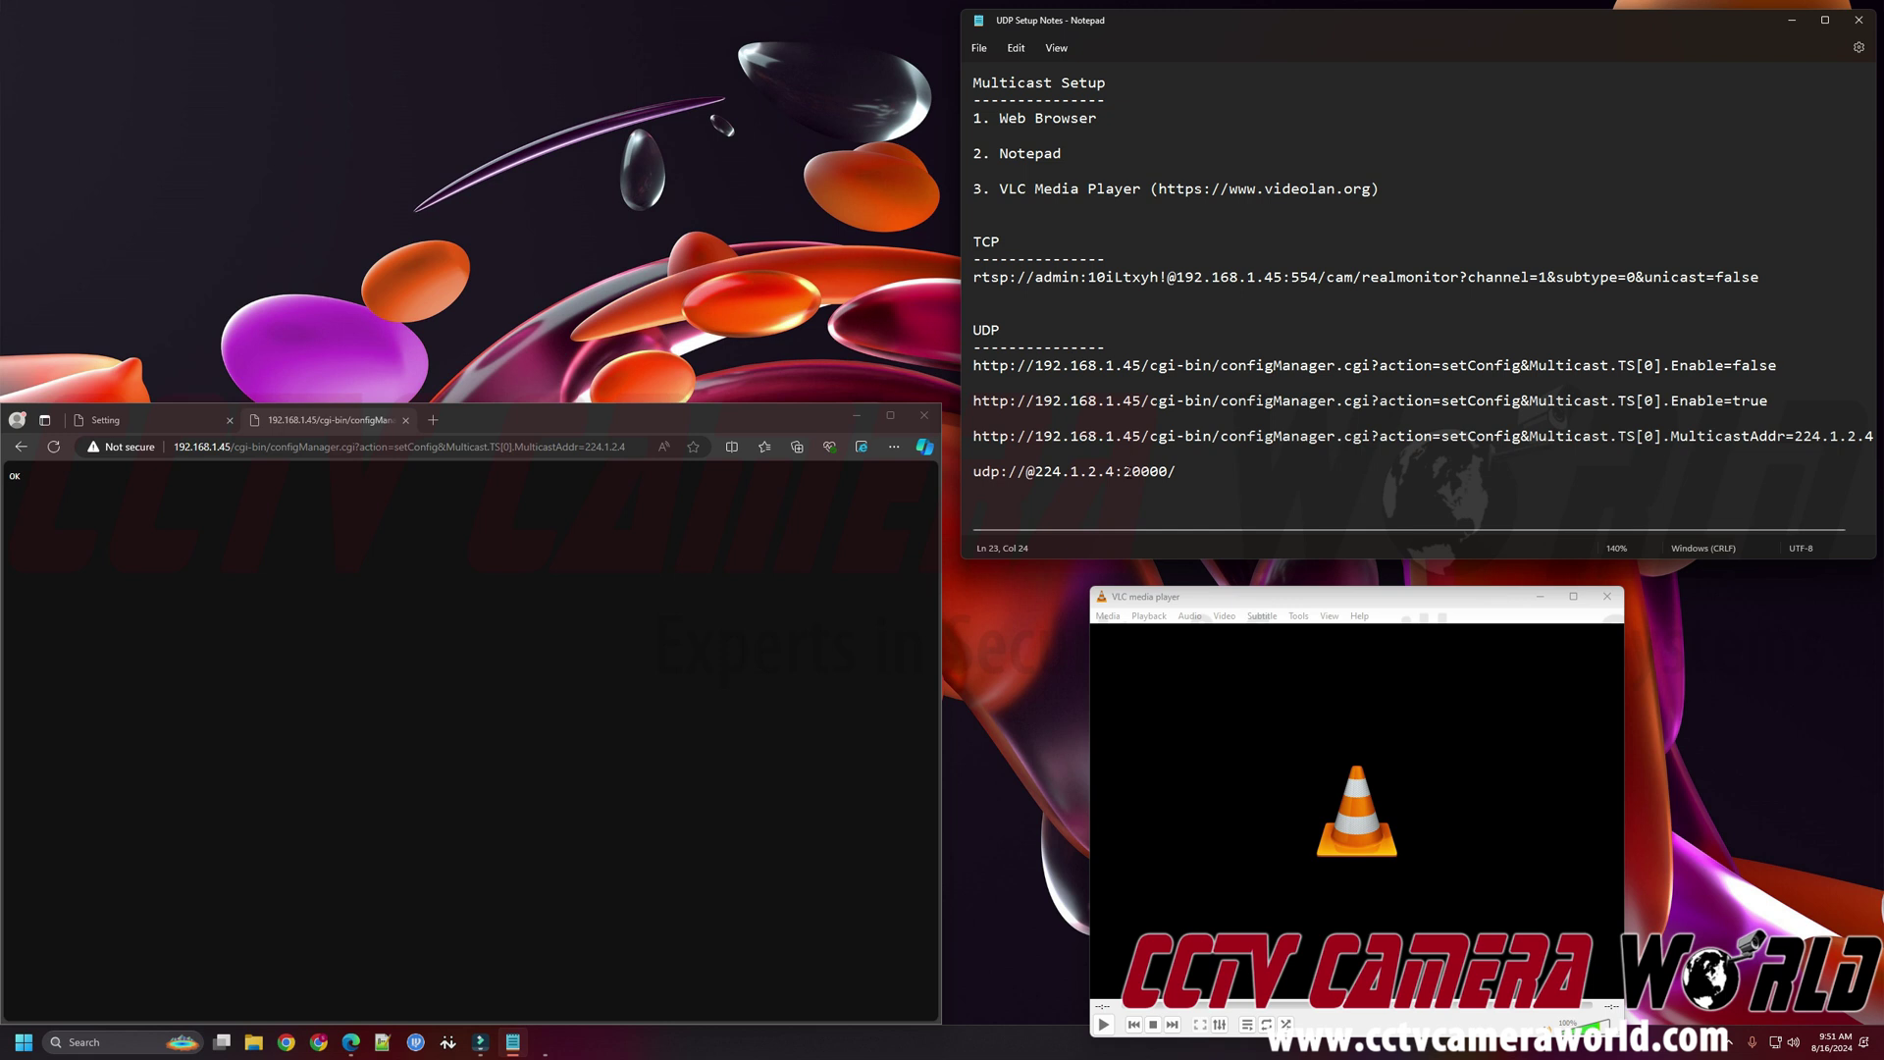
left_click_drag(1124, 471, 1168, 471)
left_click_drag(1292, 277, 1318, 277)
- Compare the Main Stream port 40000 on the Multicast page with the udp address port
left_click(175, 422)
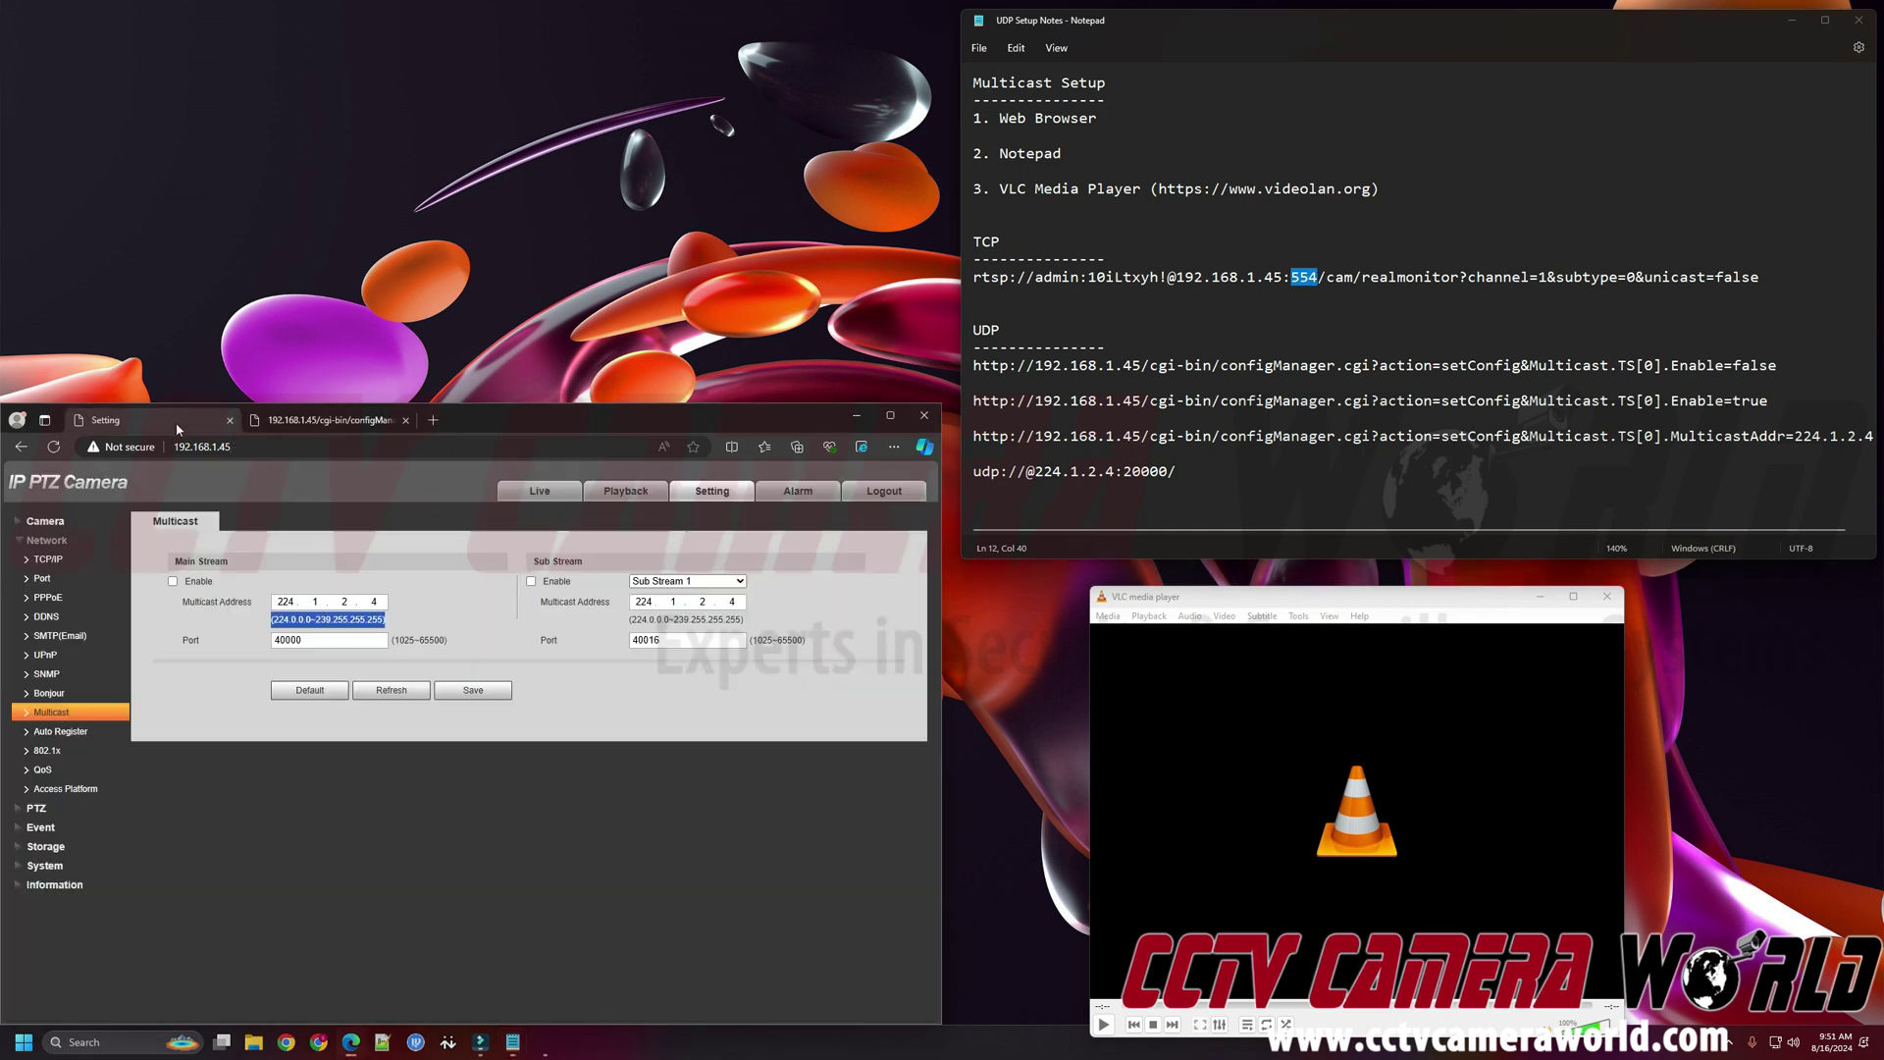
double_click(325, 639)
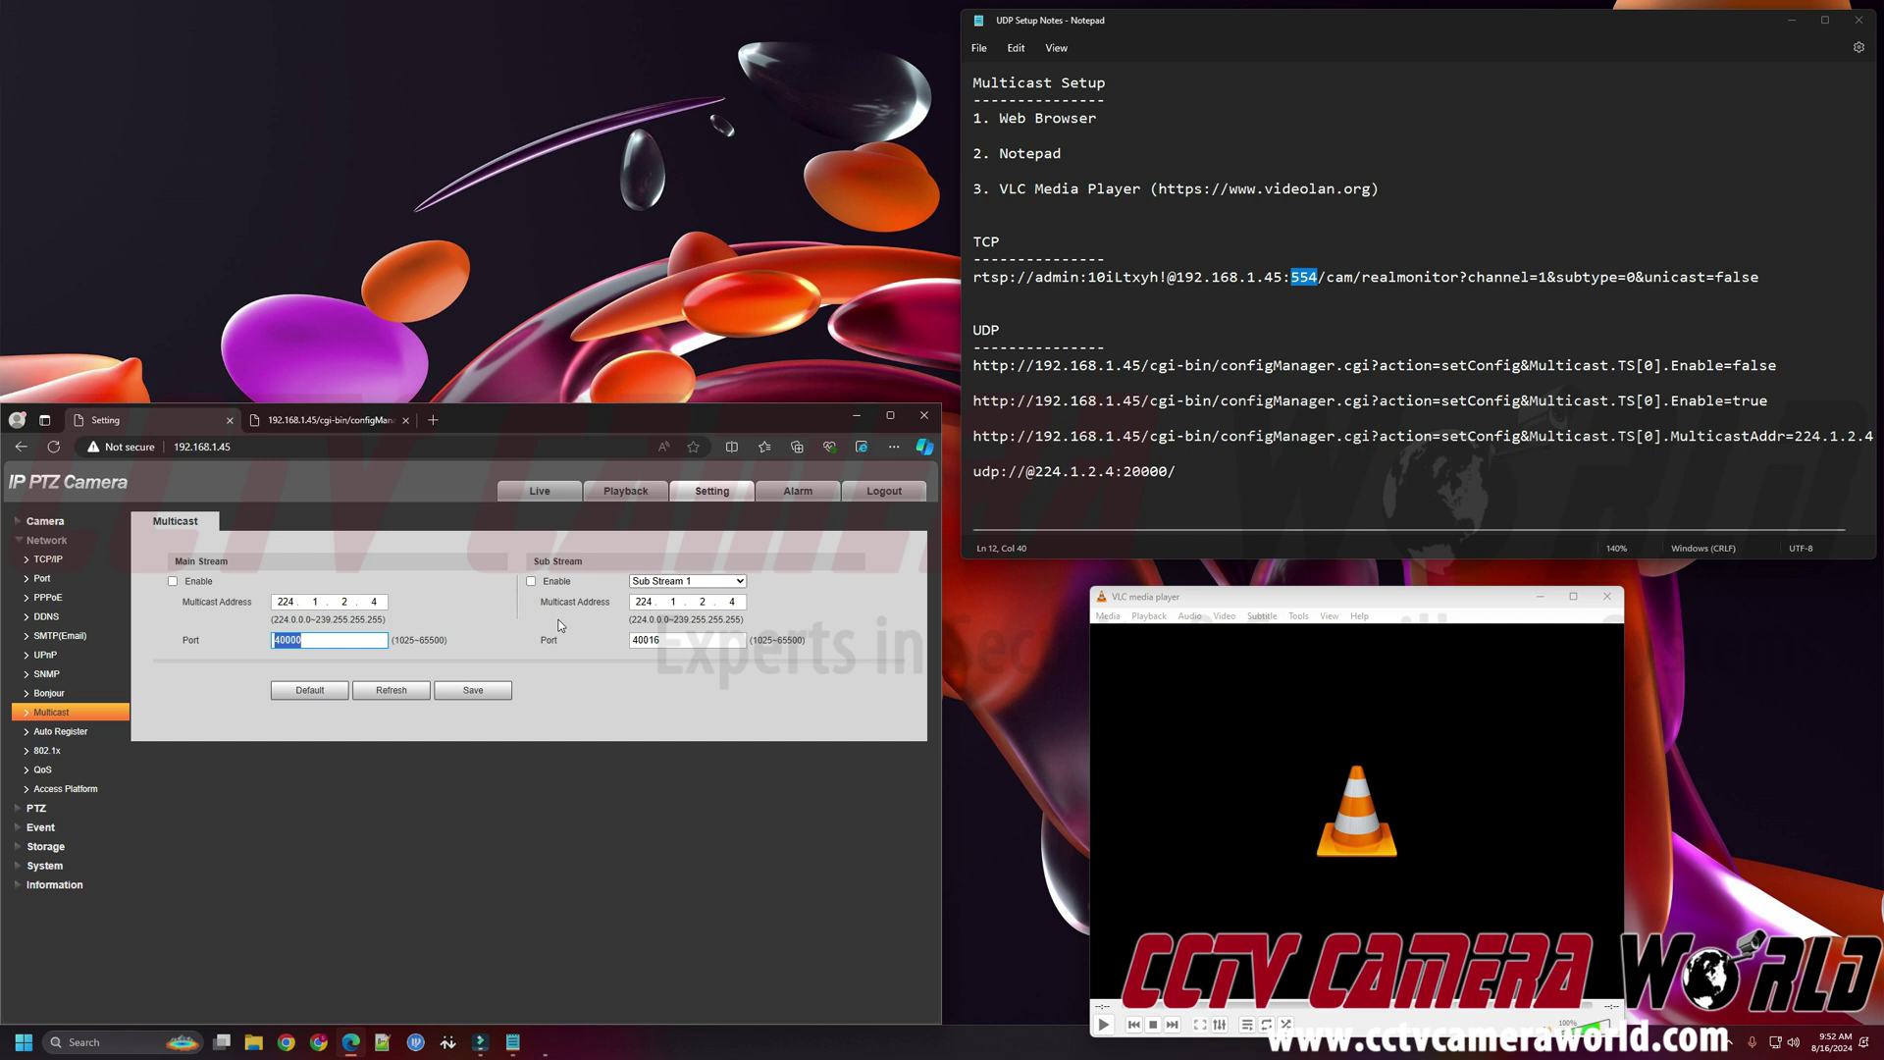
left_click(1021, 503)
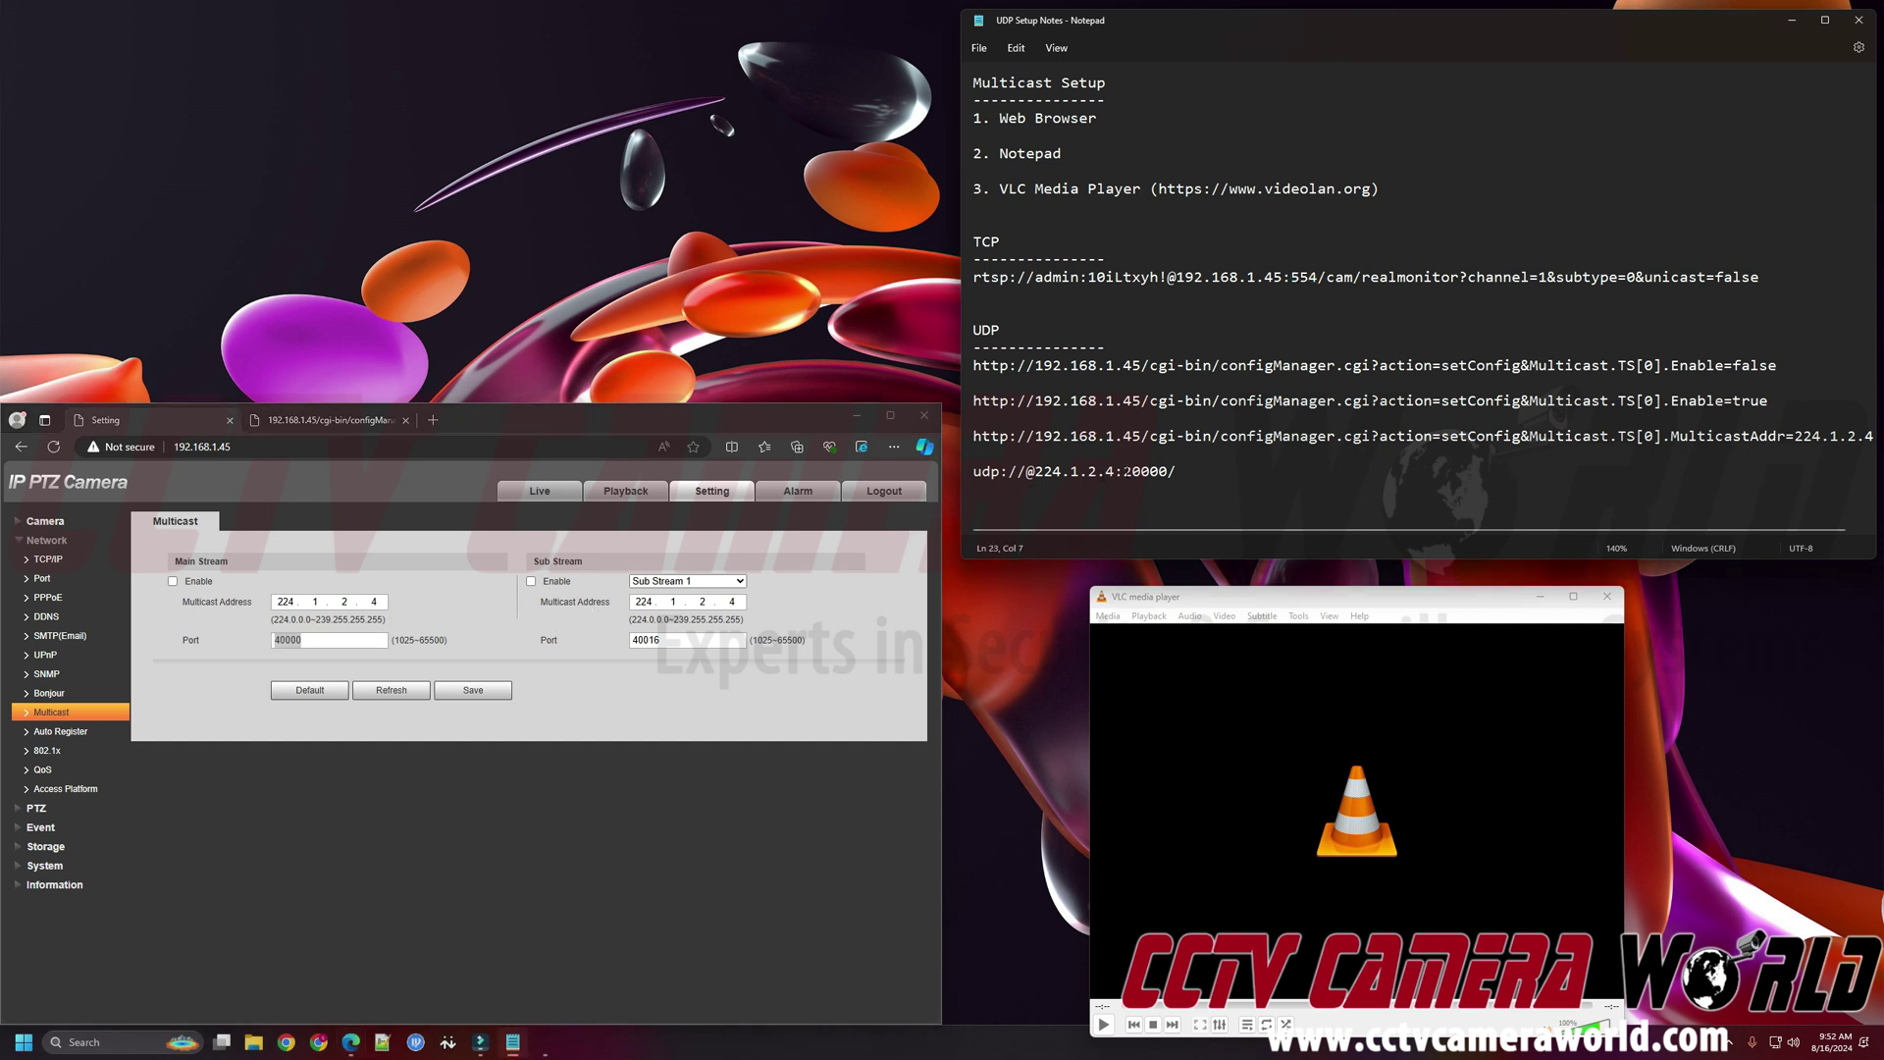
left_click_drag(1124, 471, 972, 472)
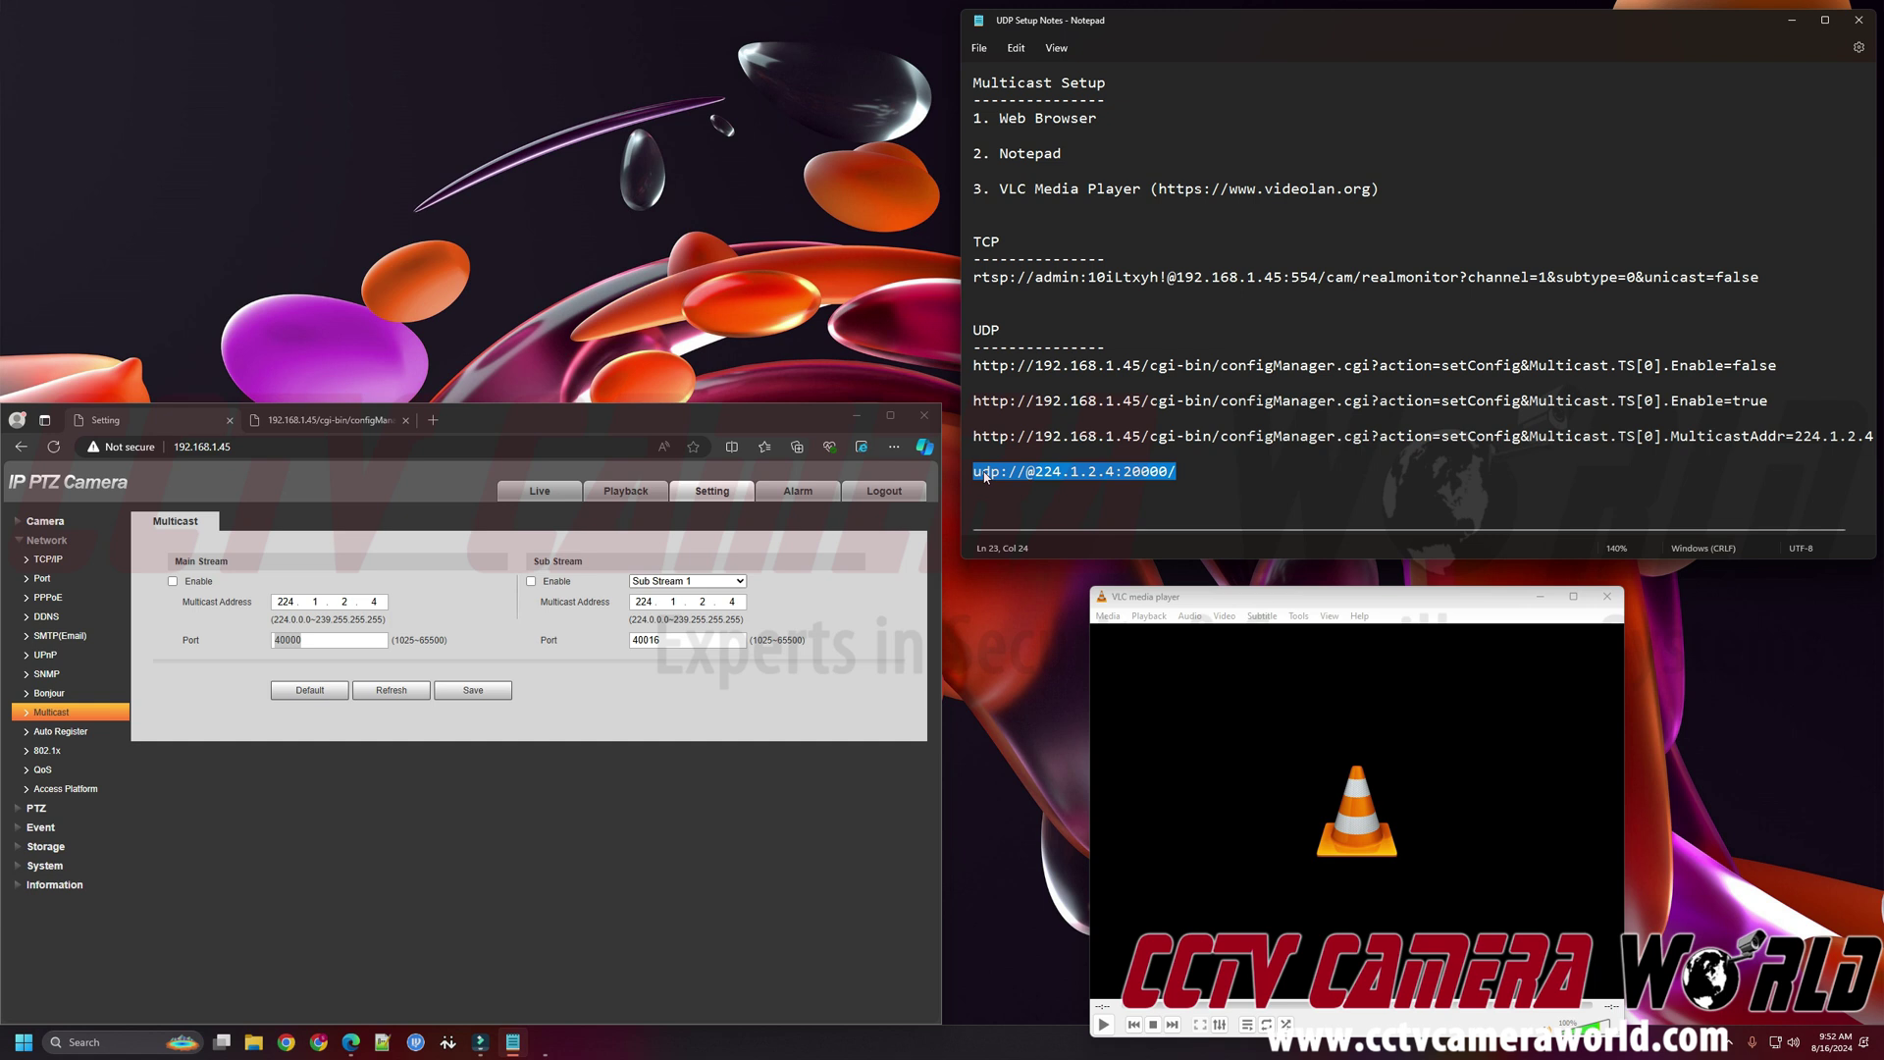
right_click(1042, 476)
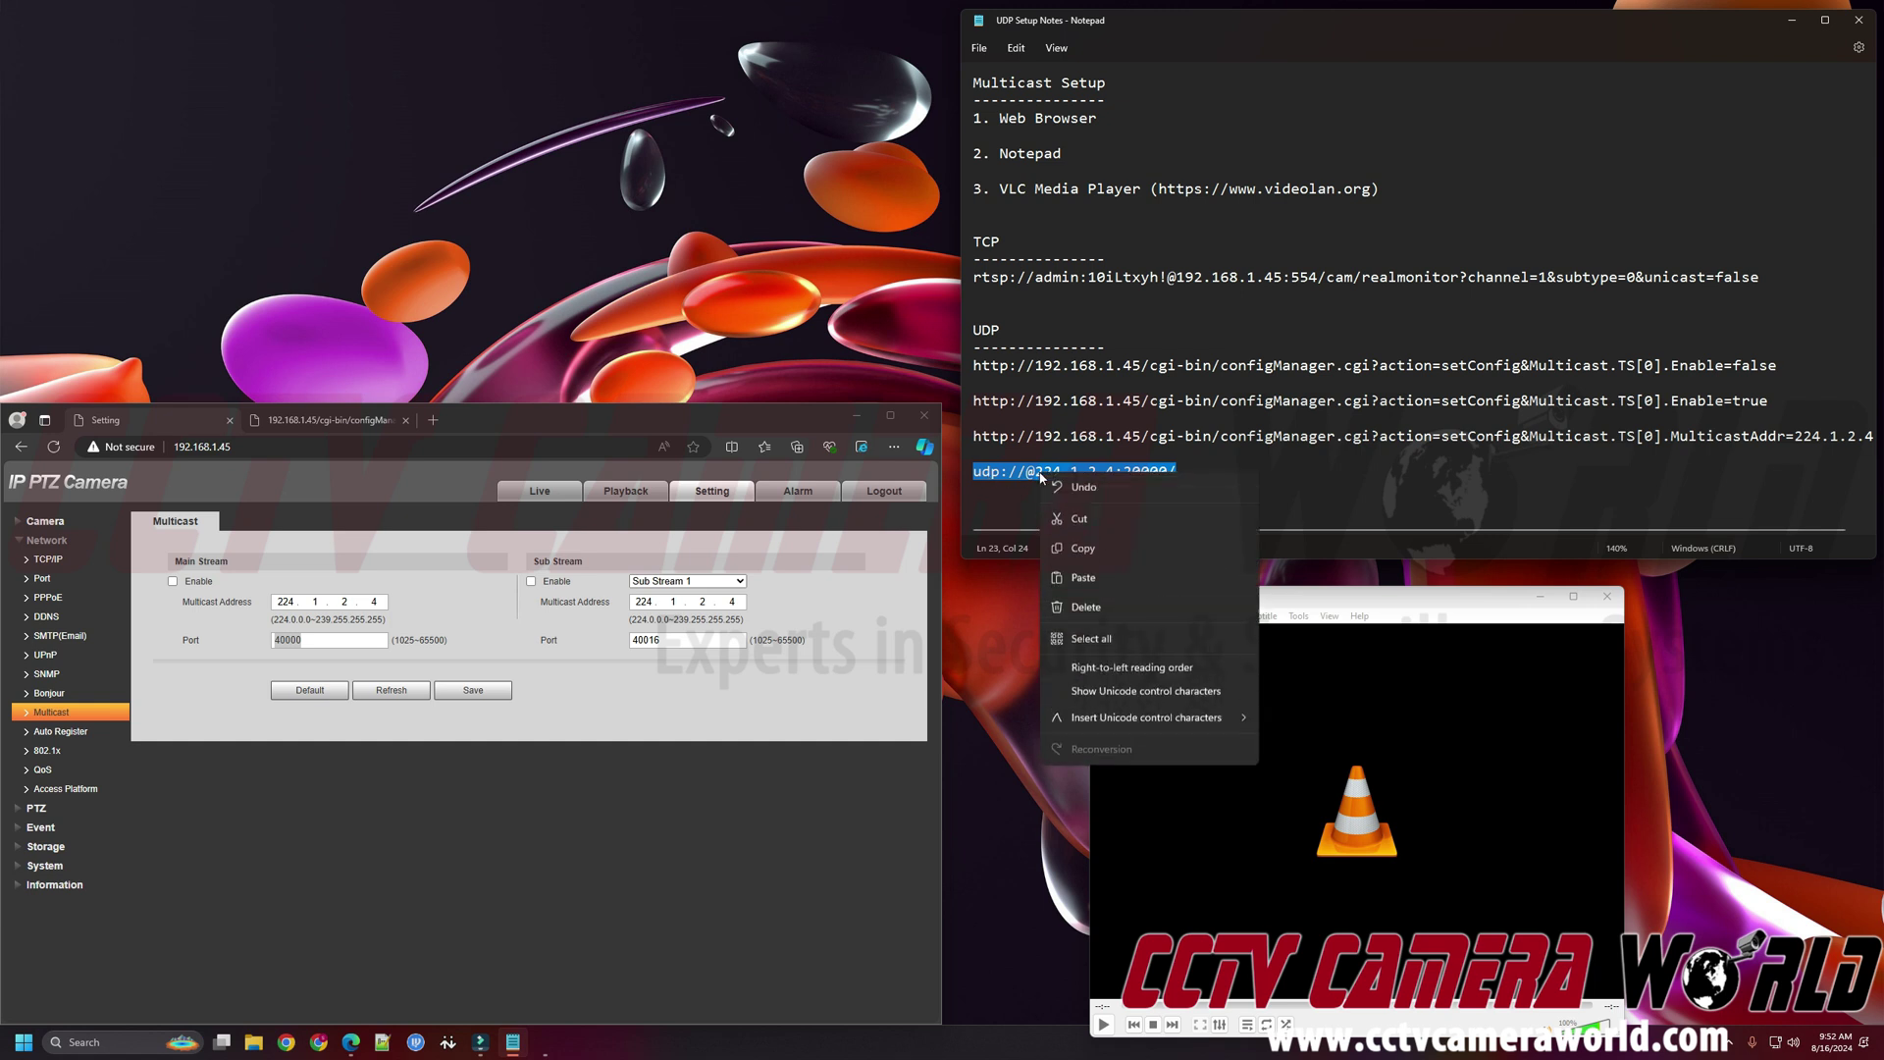
left_click(1081, 552)
left_click(1242, 603)
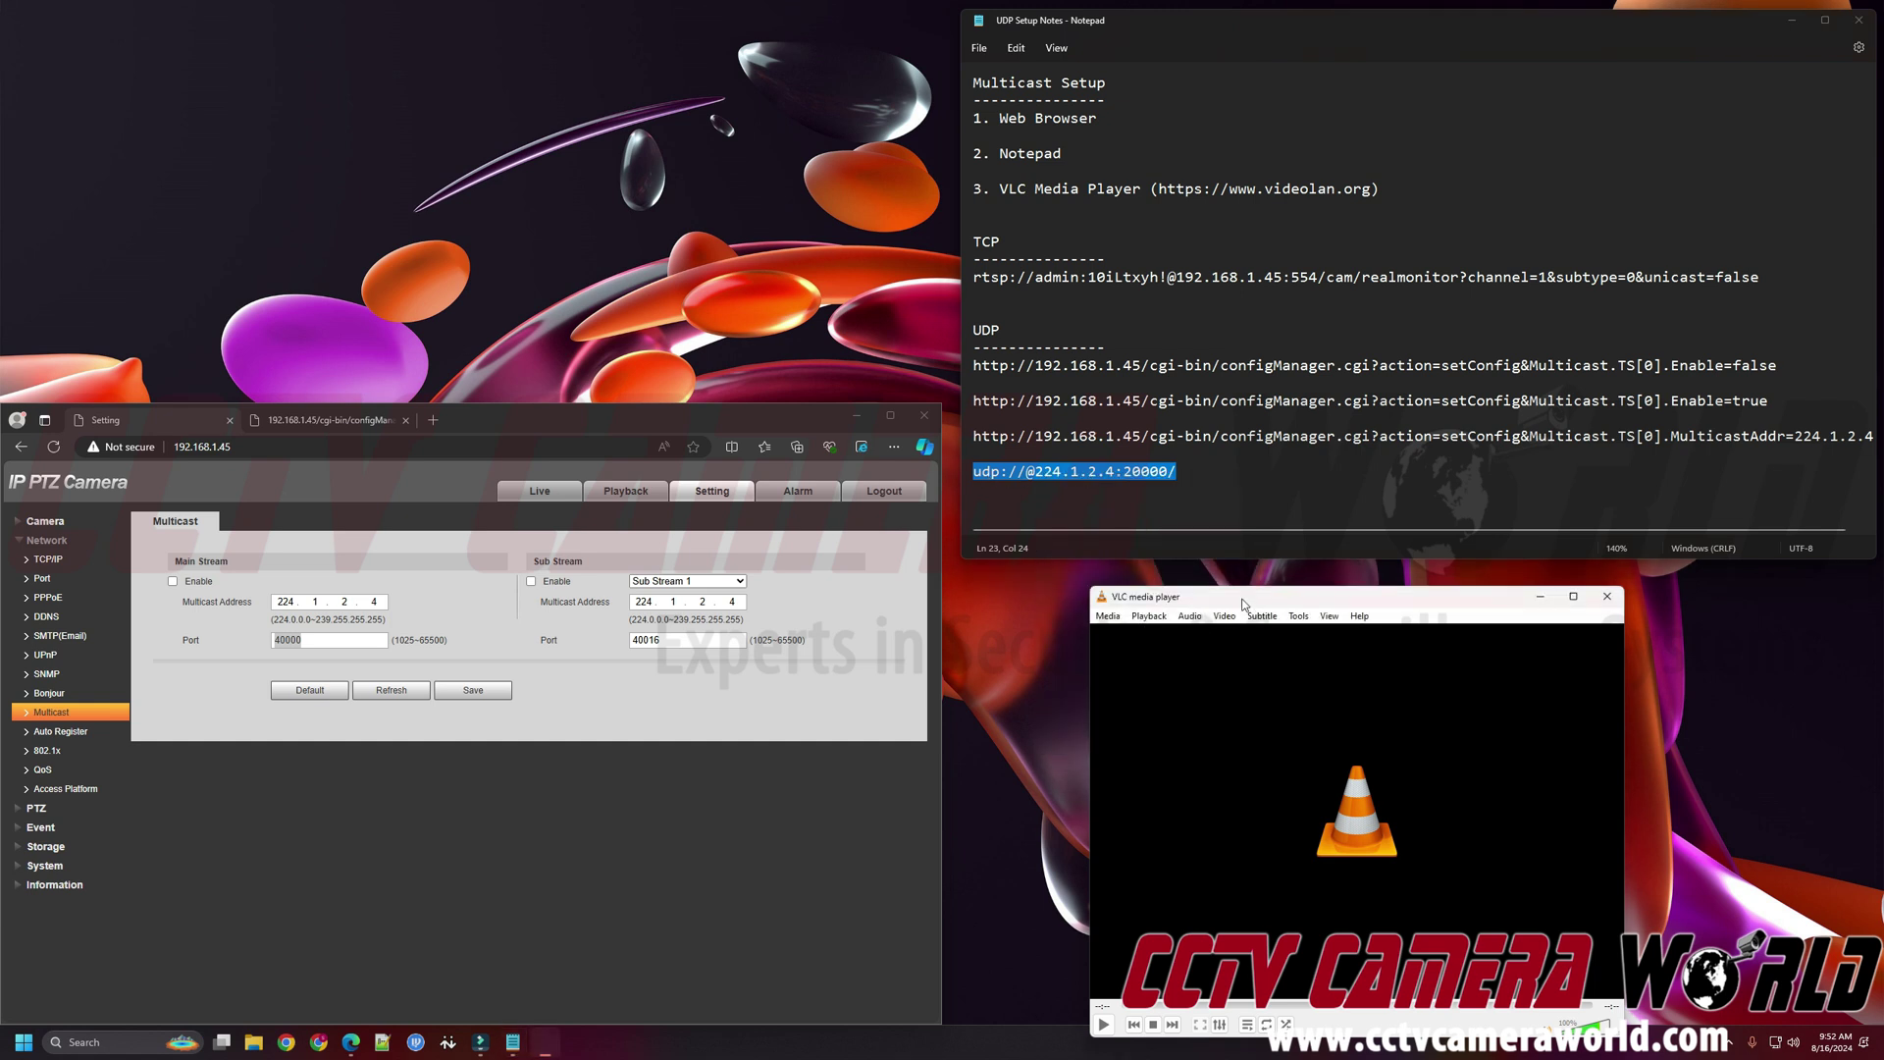
key("ctrl+v")
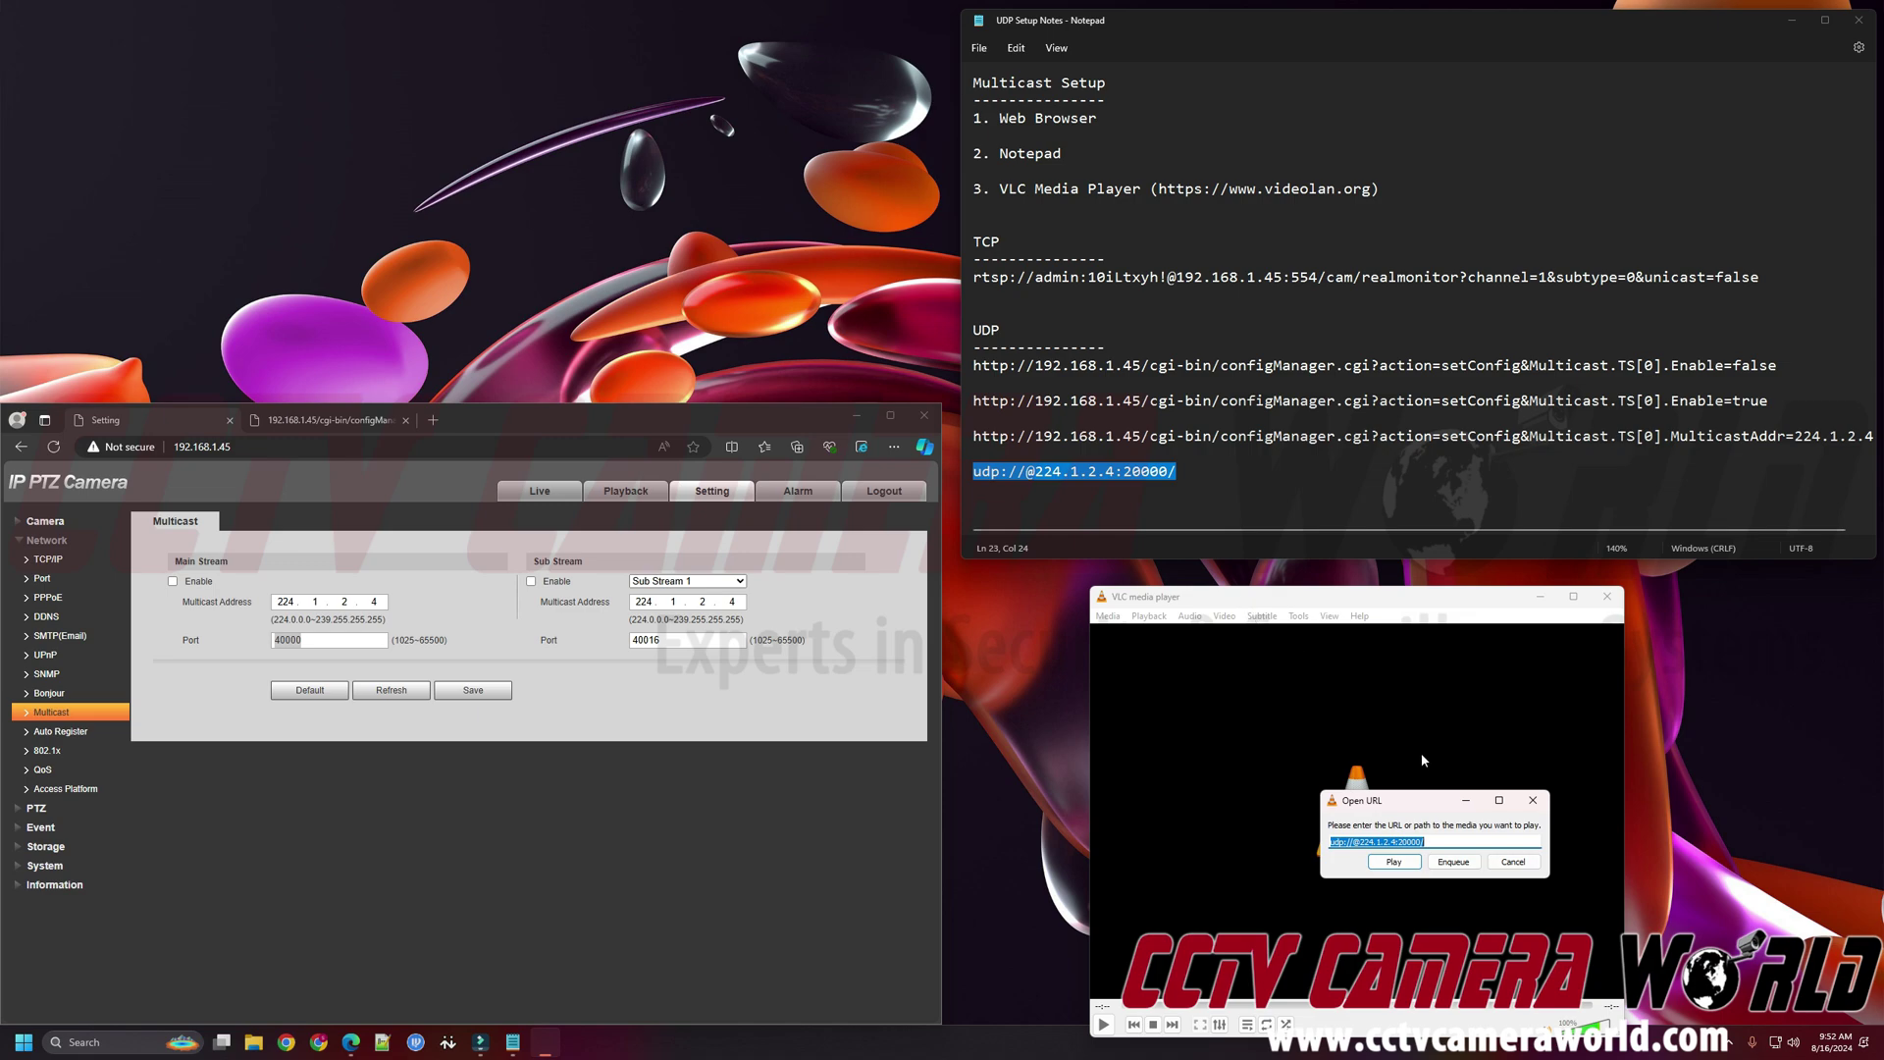
left_click(1402, 866)
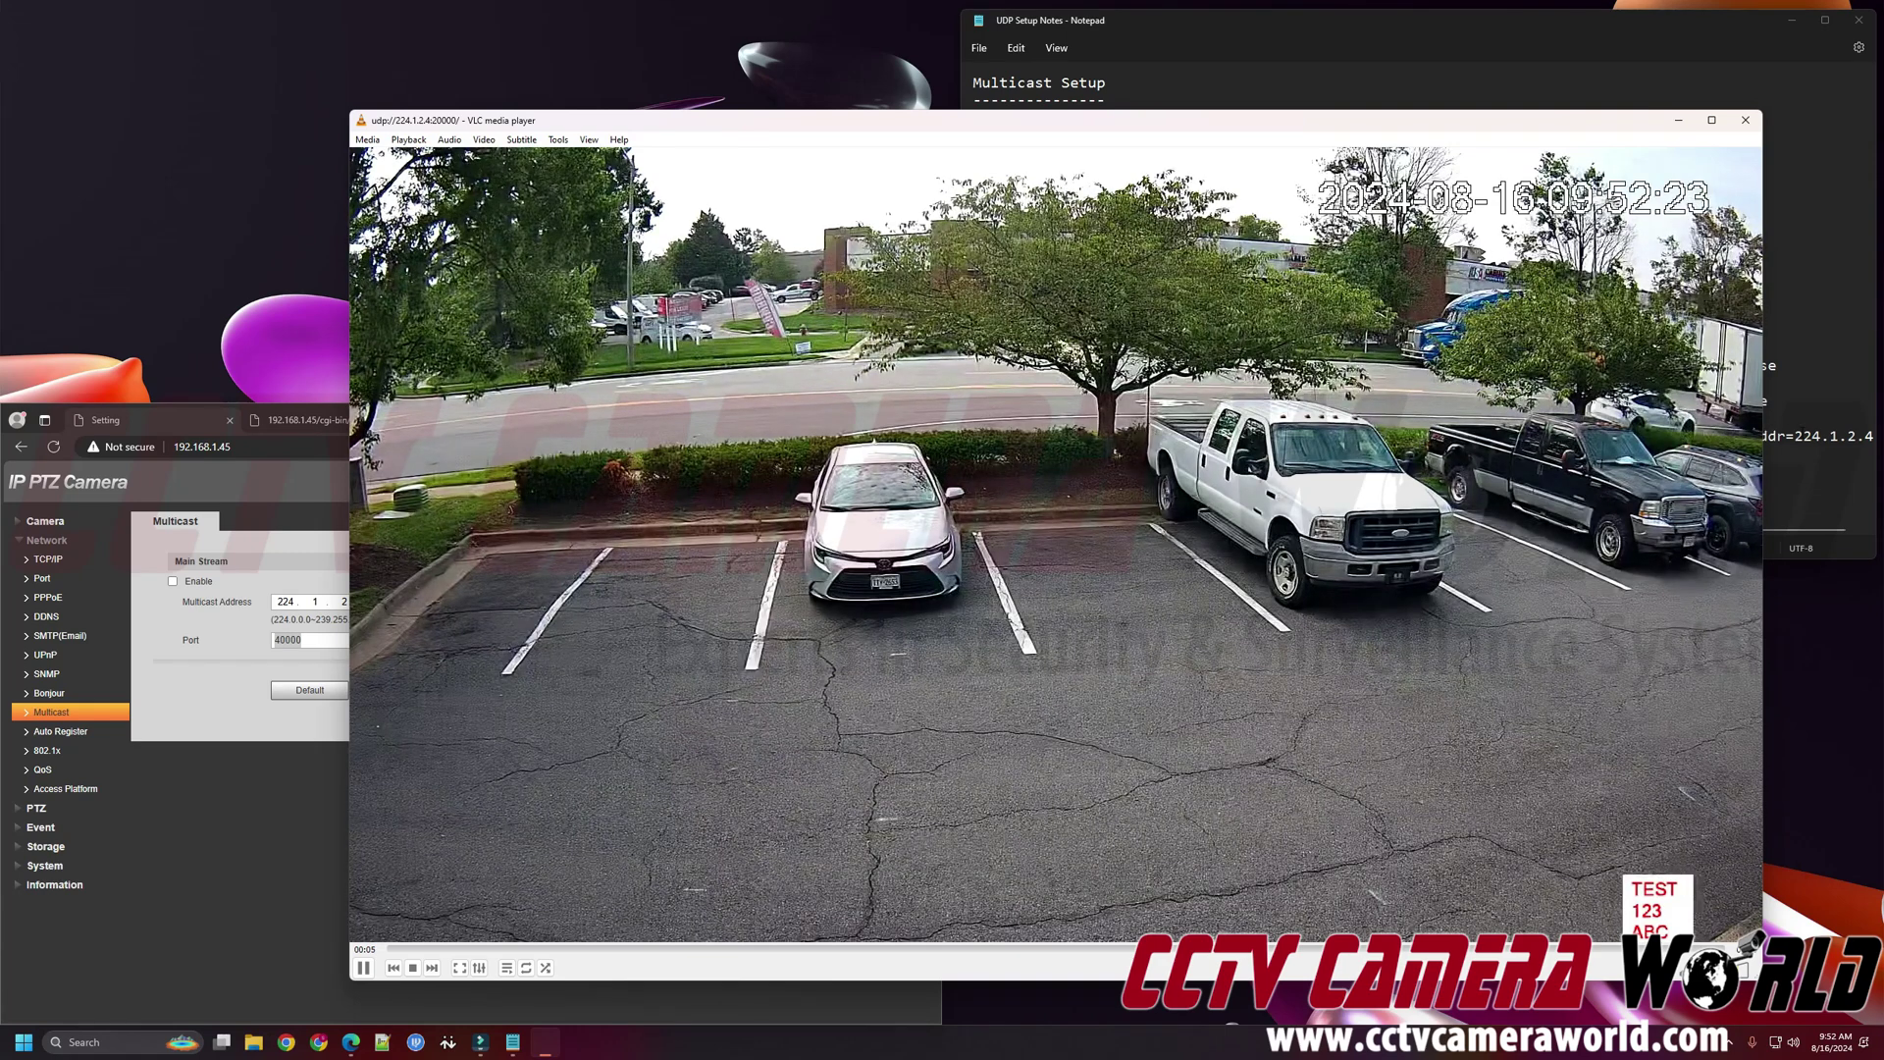
- Recap the notes by highlighting the MulticastAddr URL, the TCP and UDP headings, and the udp line
key("alt+Tab")
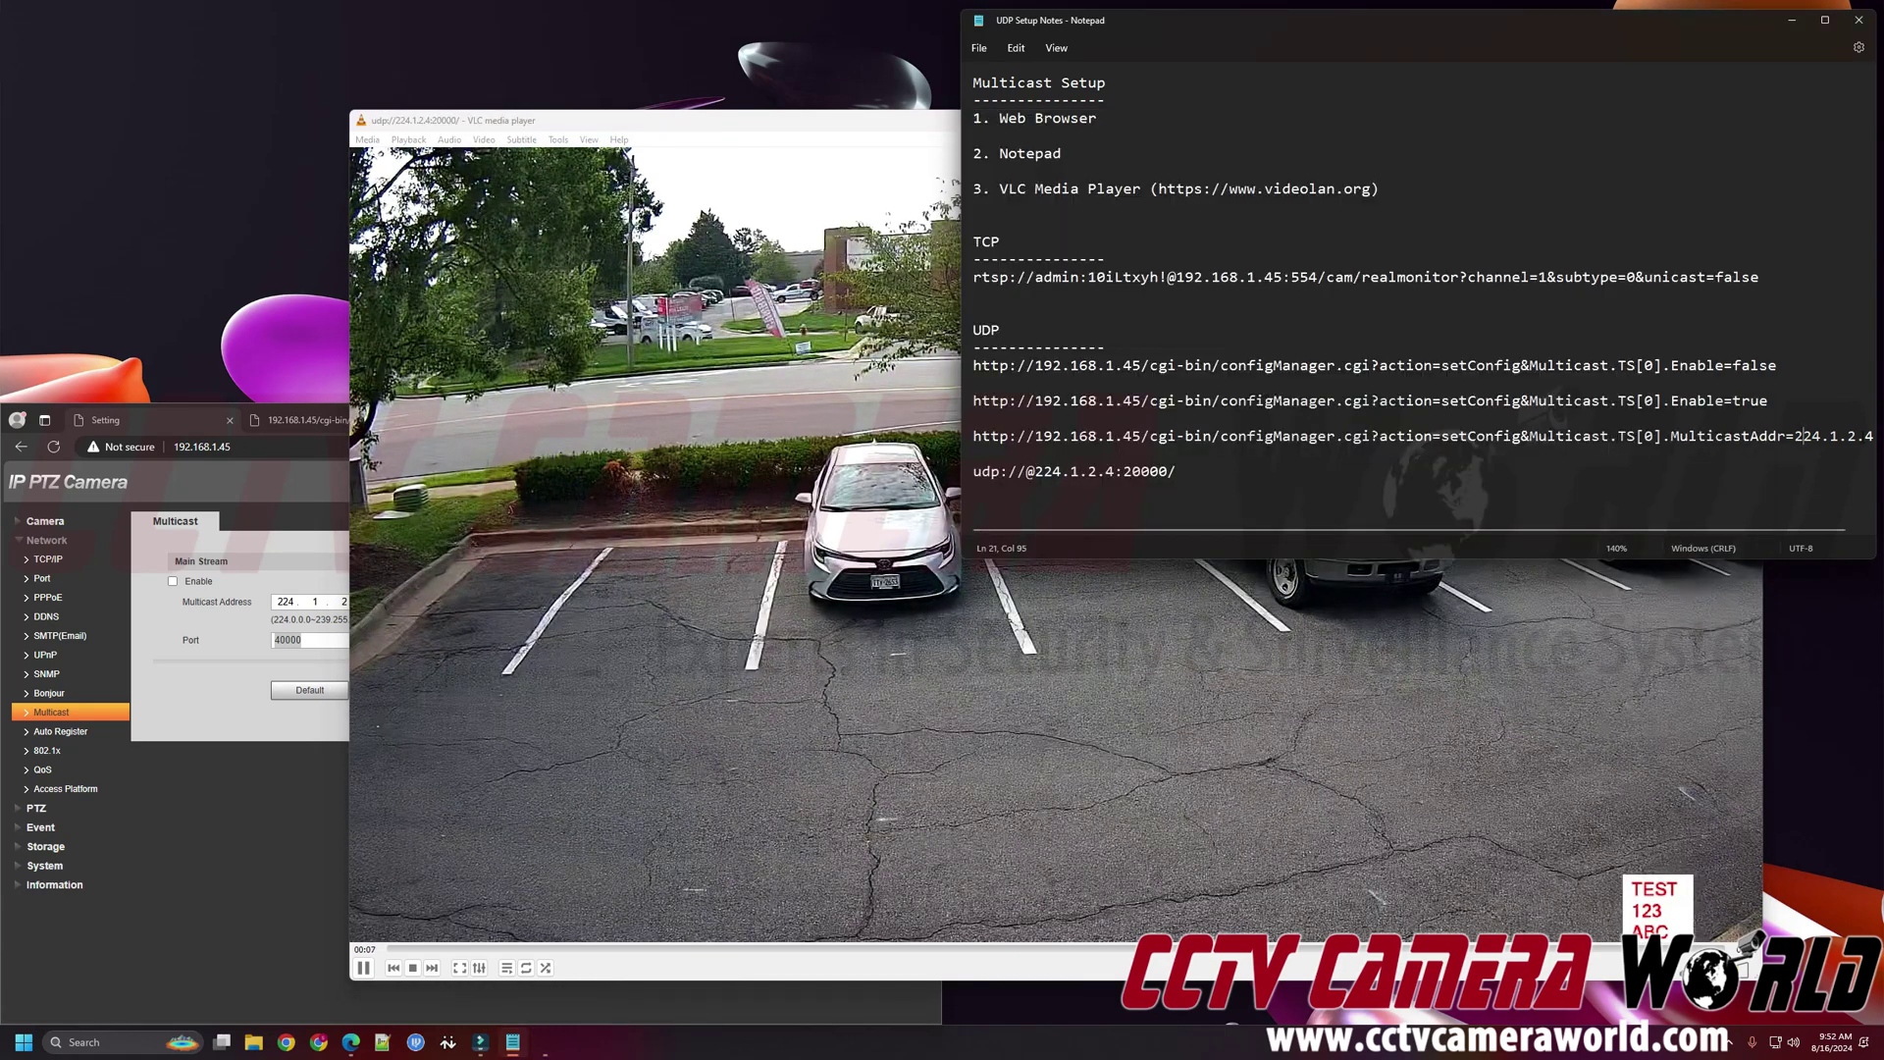
left_click_drag(1874, 436, 974, 420)
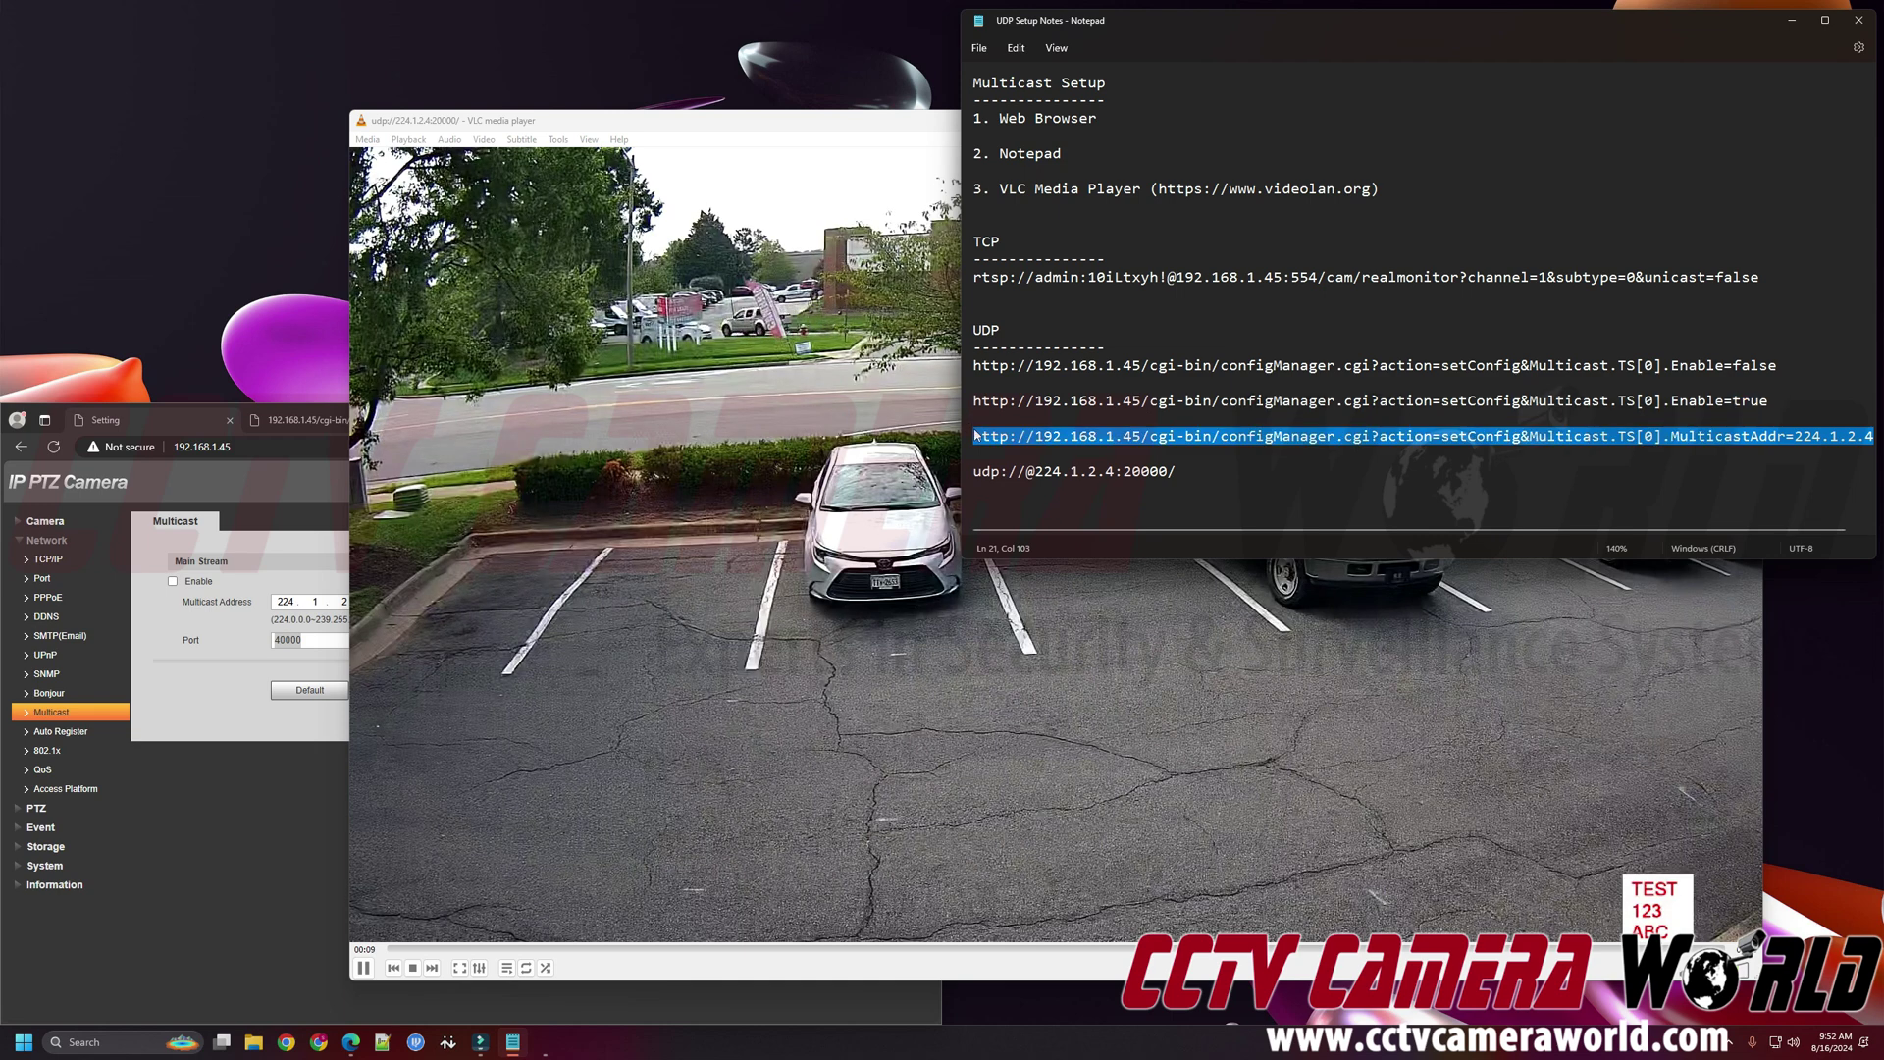
triple_click(966, 470)
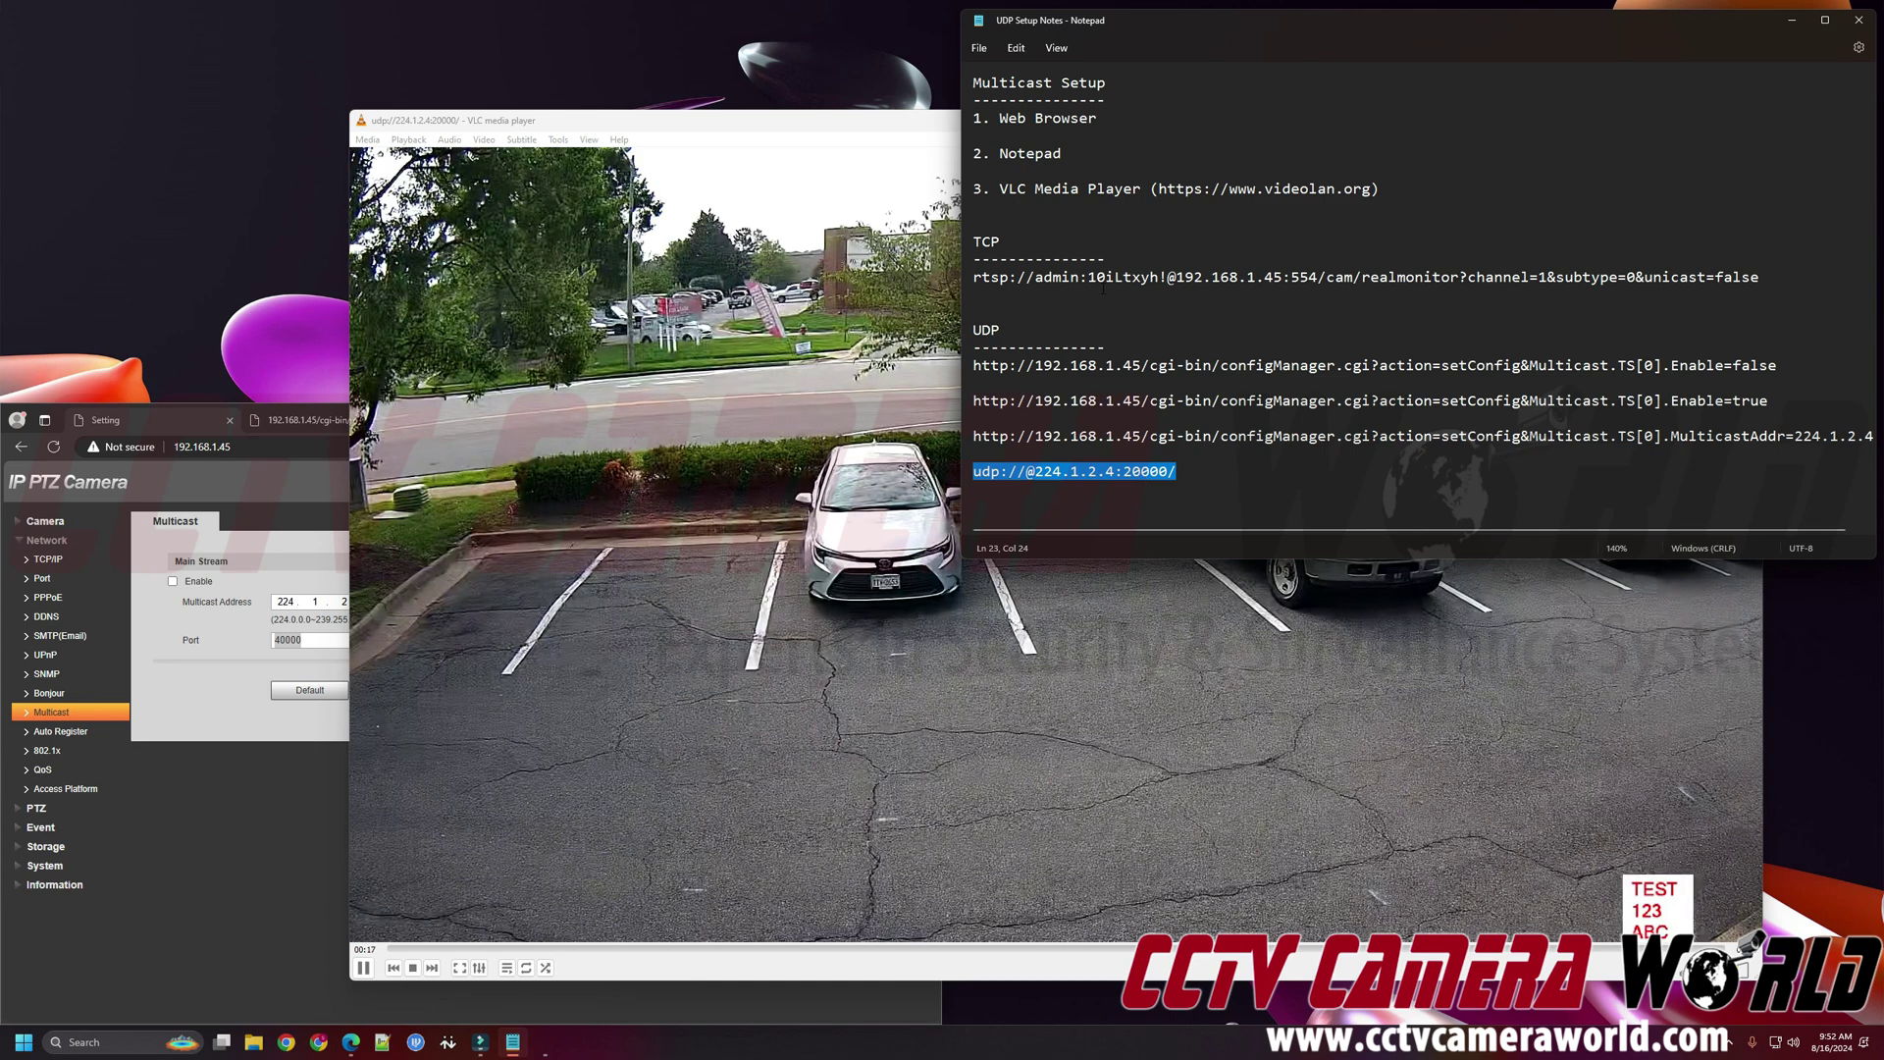
double_click(986, 242)
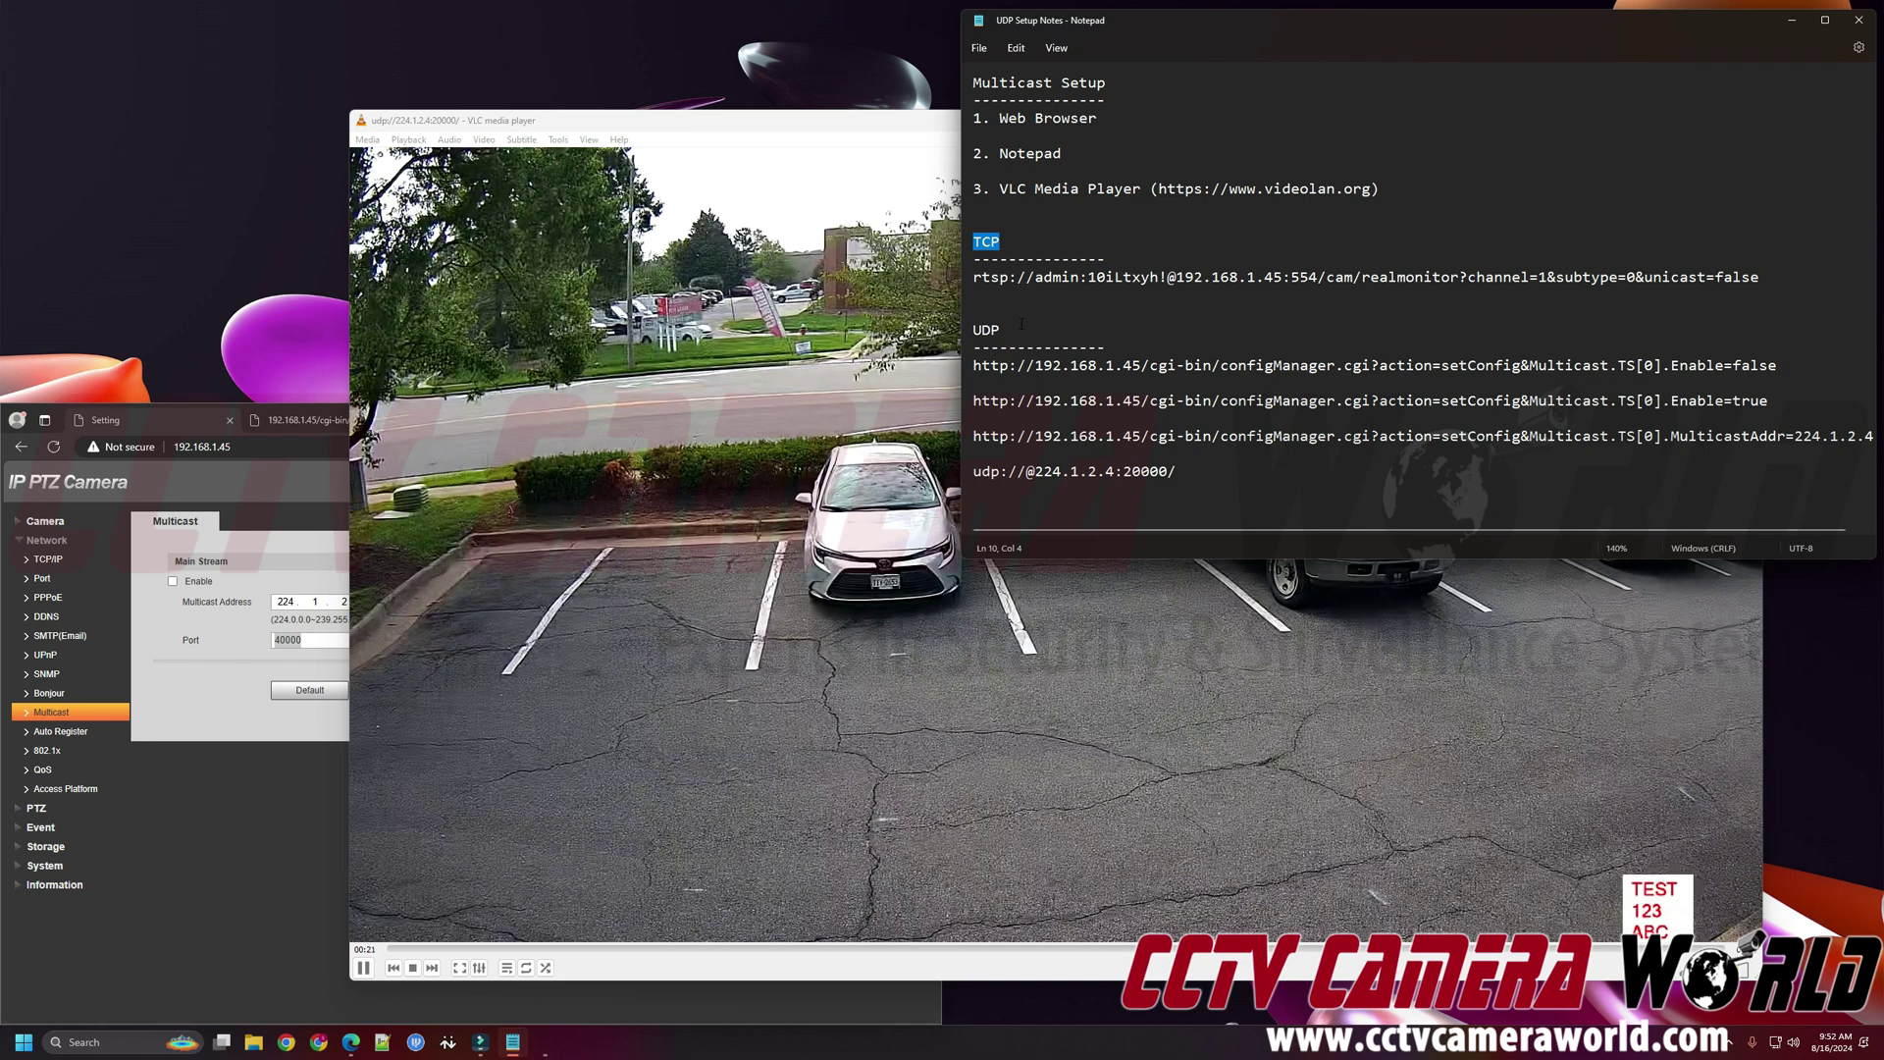
left_click(1076, 330)
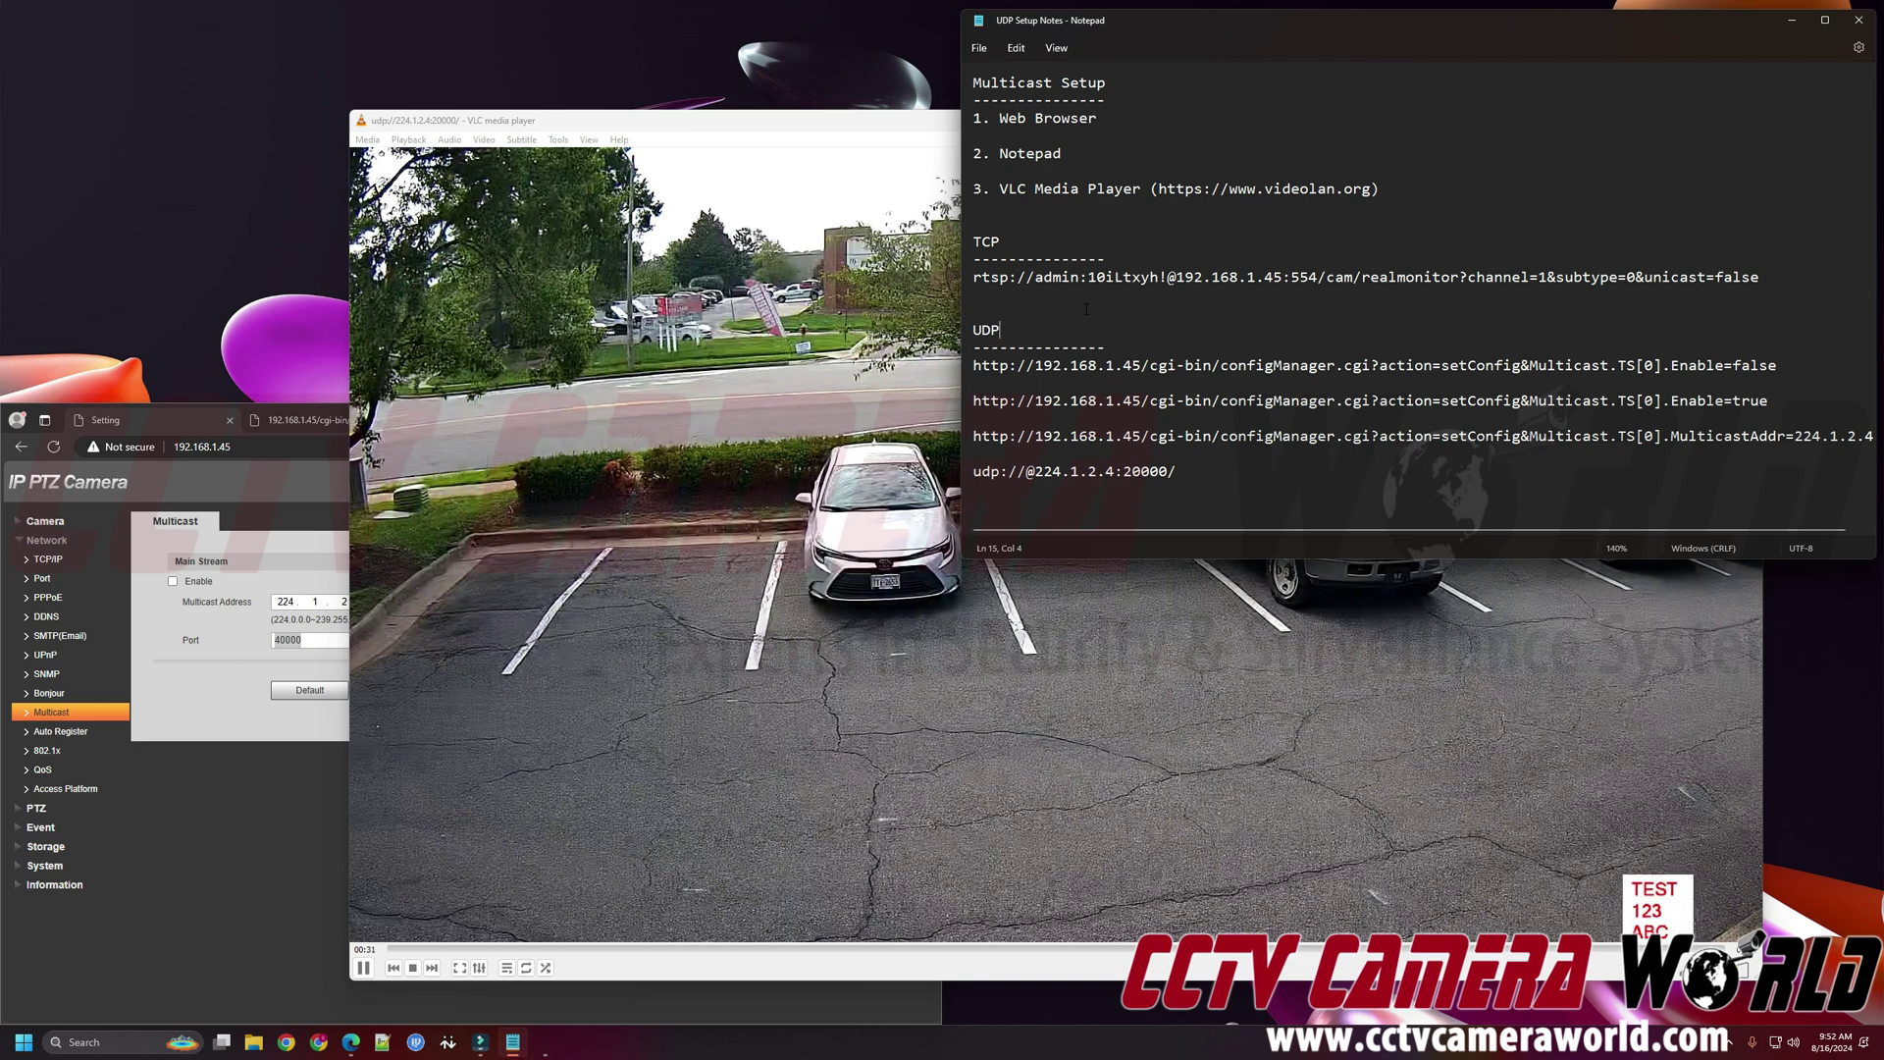
left_click_drag(974, 472, 1176, 472)
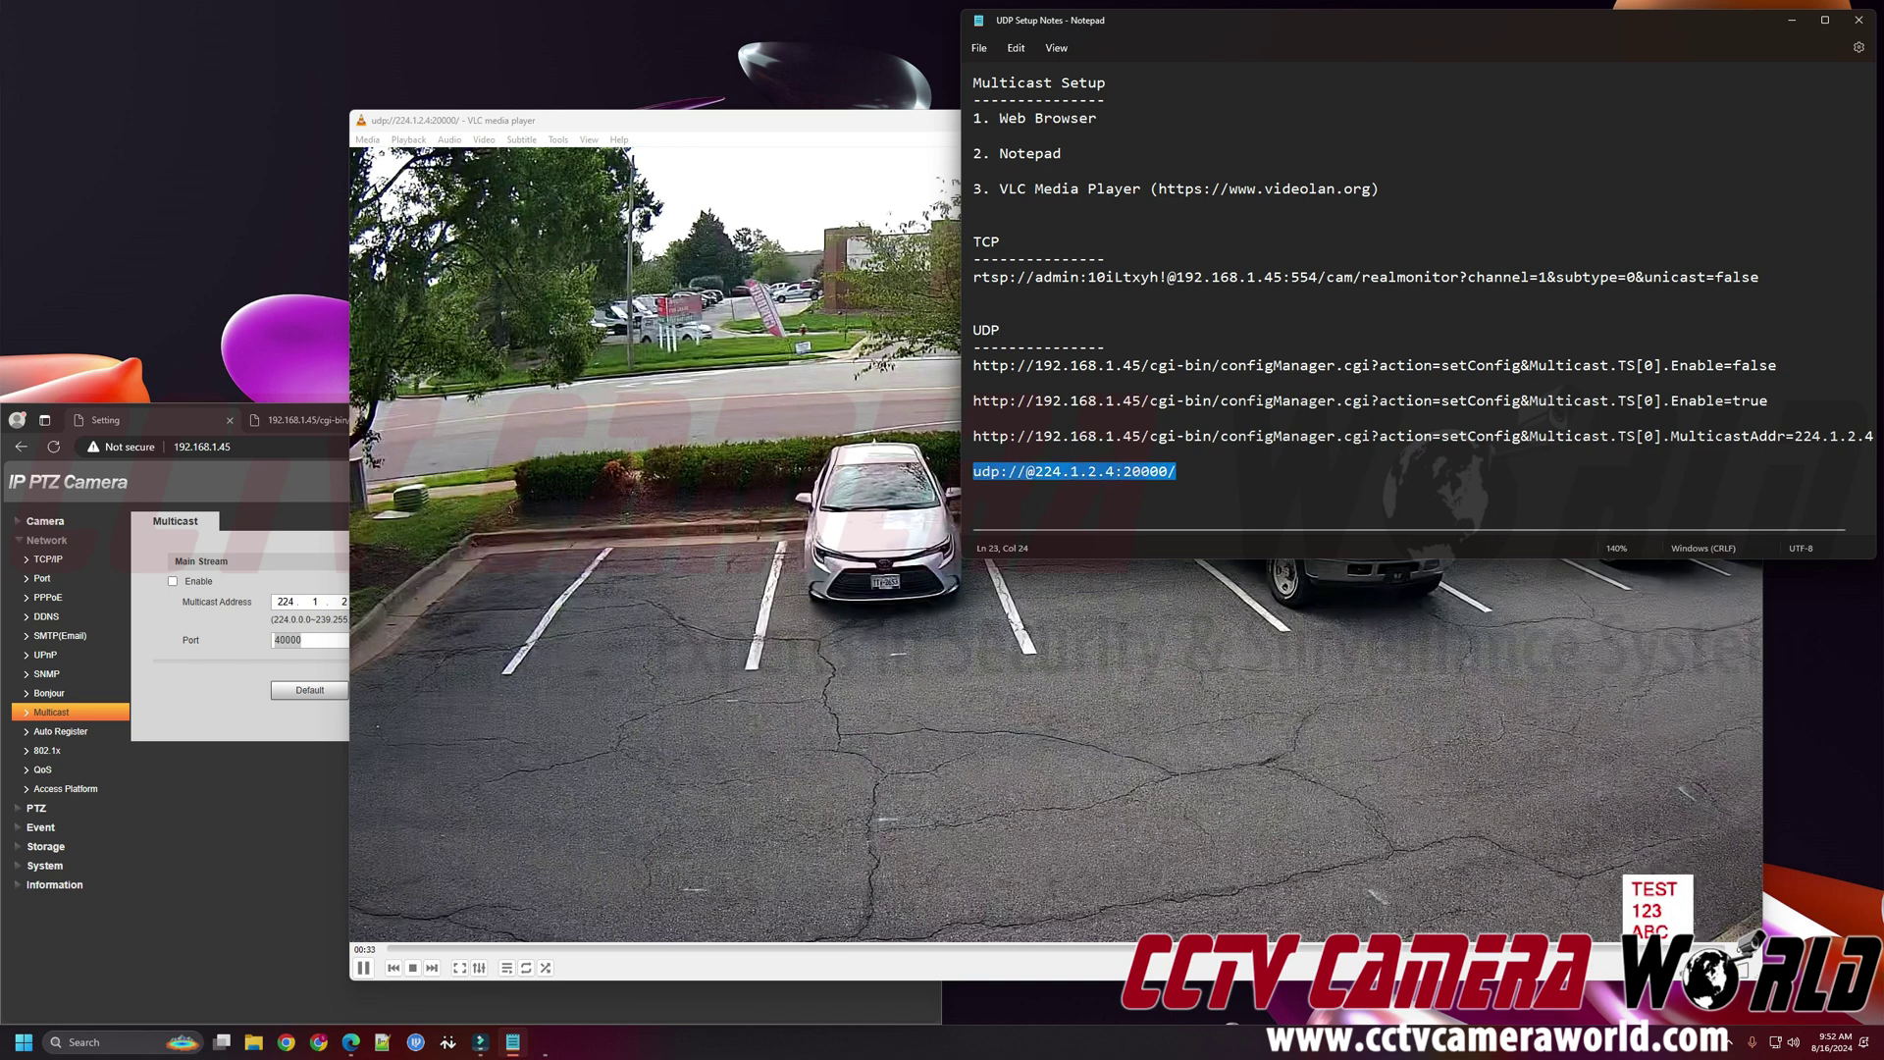